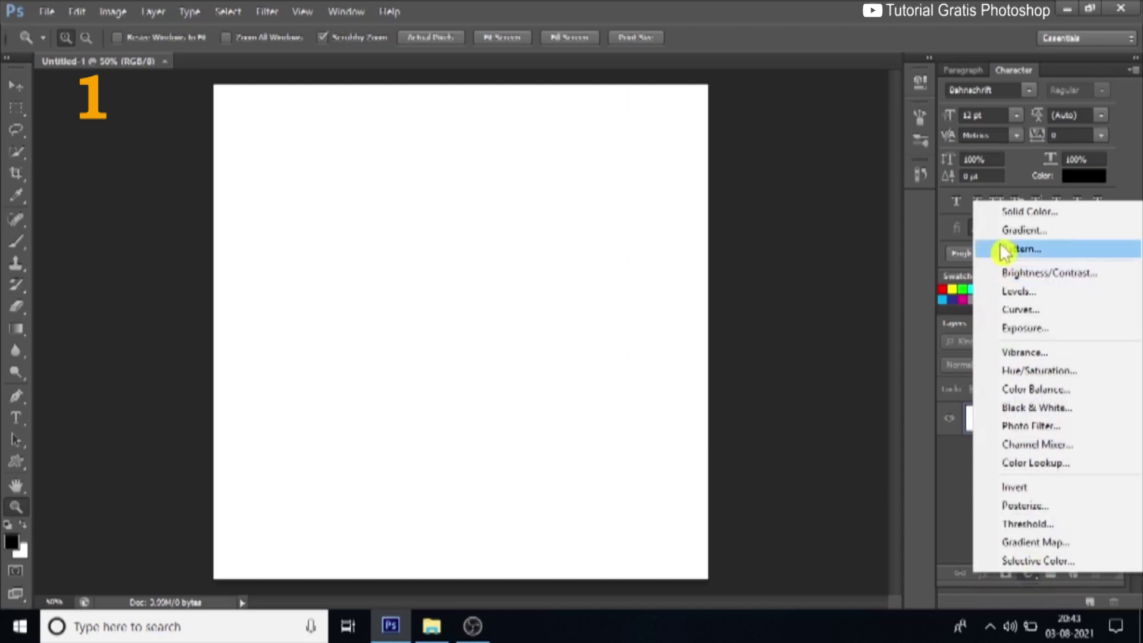
- Add a Gradient Fill layer above the background using the Foreground to Background preset
left_click(1002, 230)
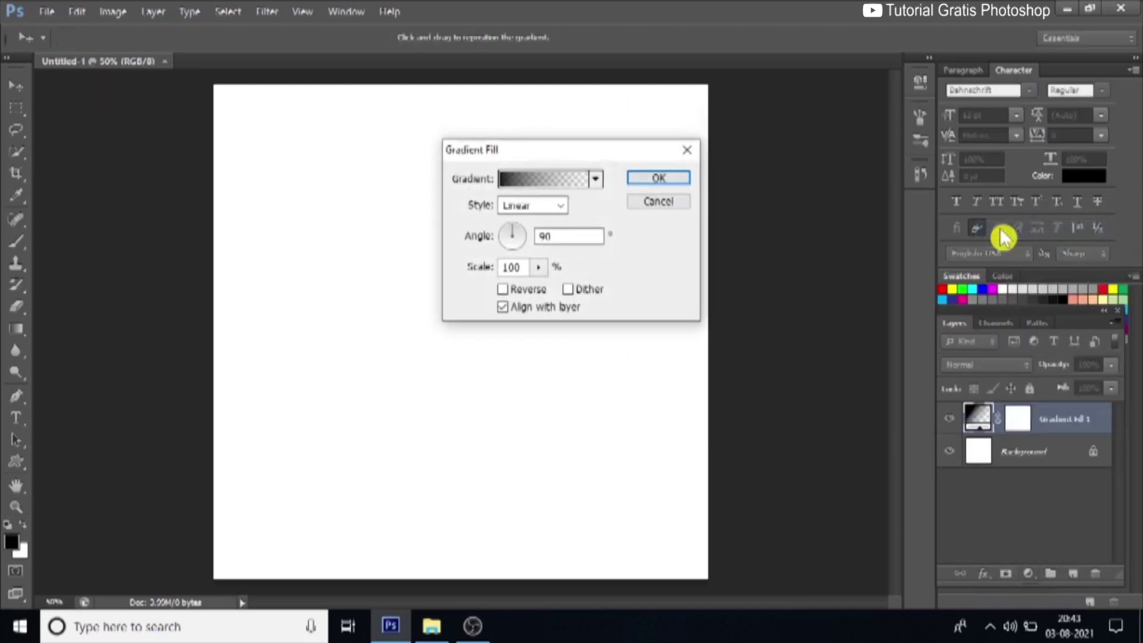
left_click(532, 185)
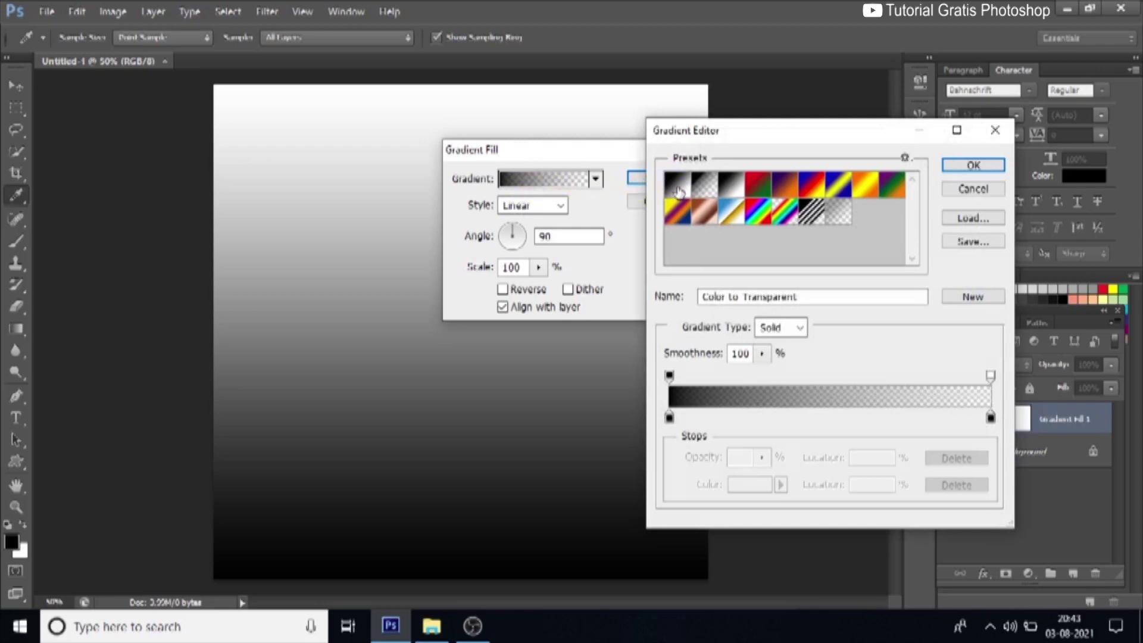
left_click(677, 186)
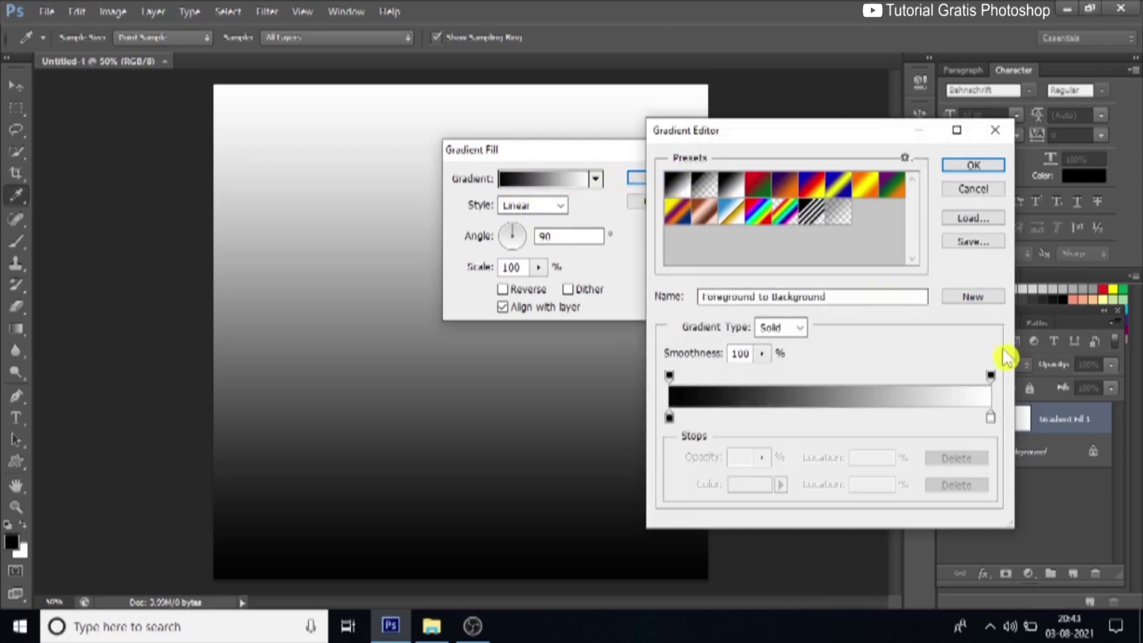
- Set the gradient's white end stop to blue 0025af and apply the black-to-blue fill layer
left_click(991, 417)
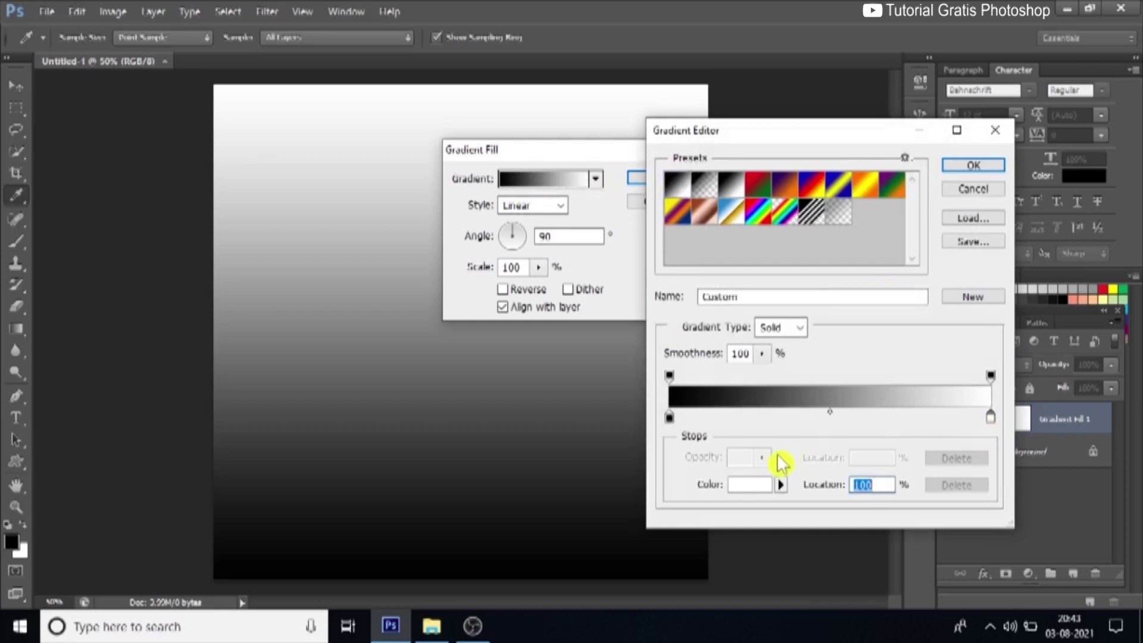
left_click(747, 487)
left_click(580, 230)
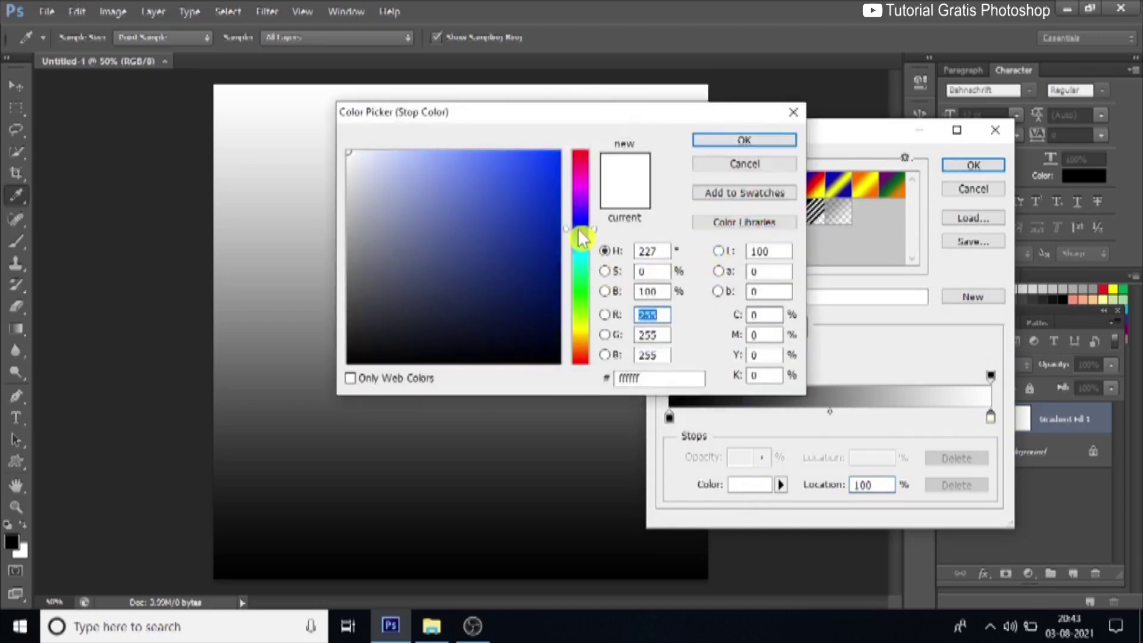
left_click(558, 218)
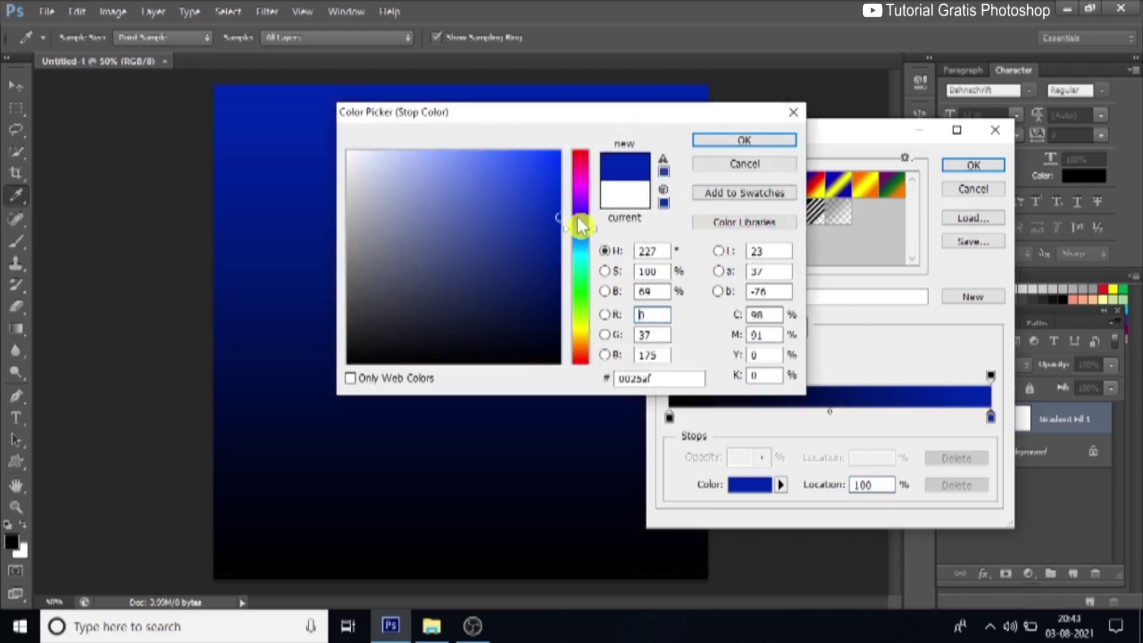
left_click(742, 143)
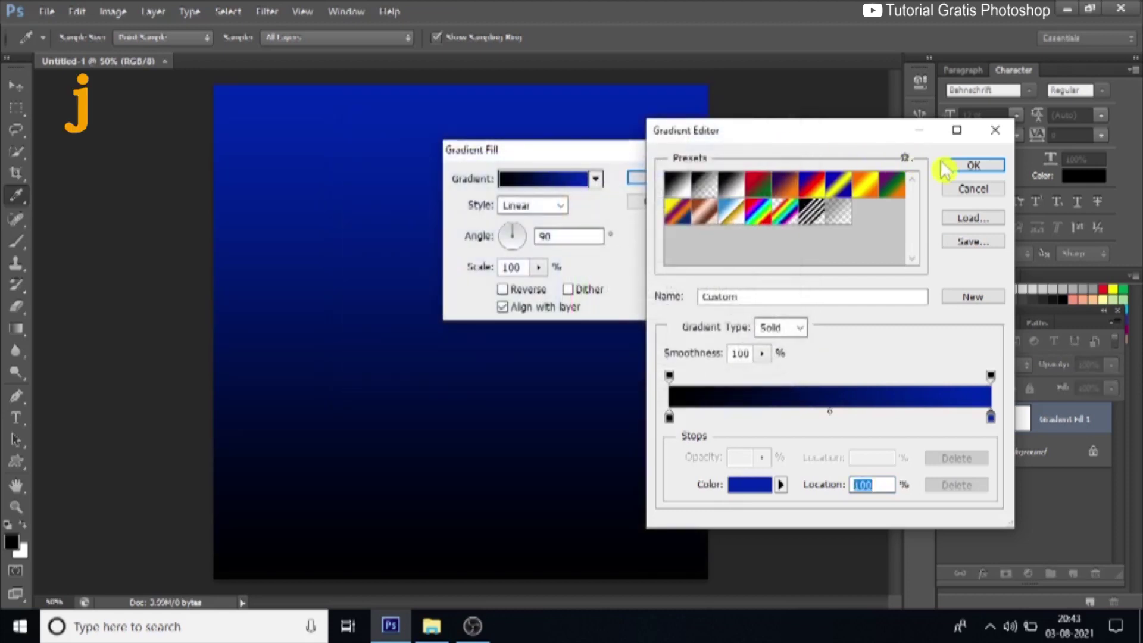
left_click(946, 169)
left_click(639, 176)
key("z")
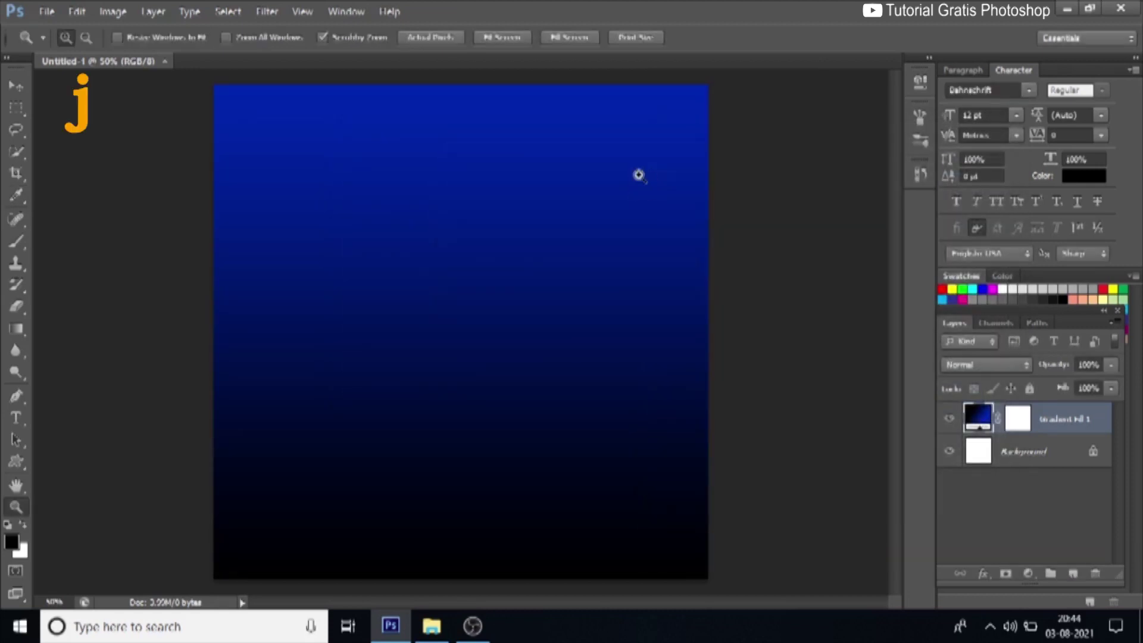
- Draw a cloud-shaped thought bubble as a path with the Custom Shape tool across the lower half of the canvas
left_click_drag(15, 464, 113, 538)
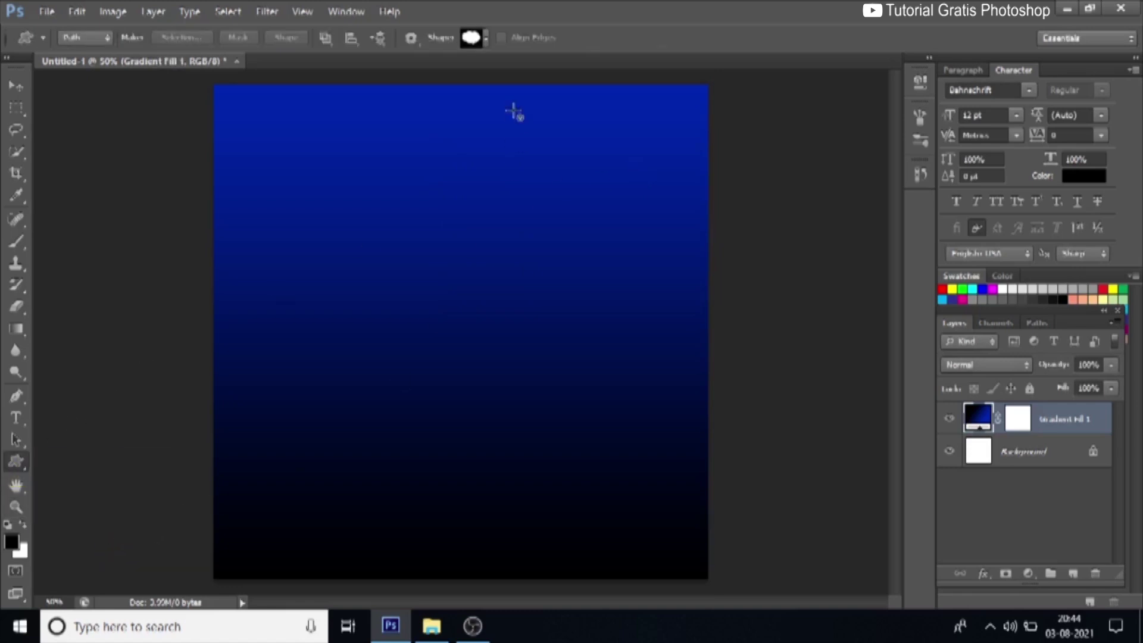
left_click(486, 38)
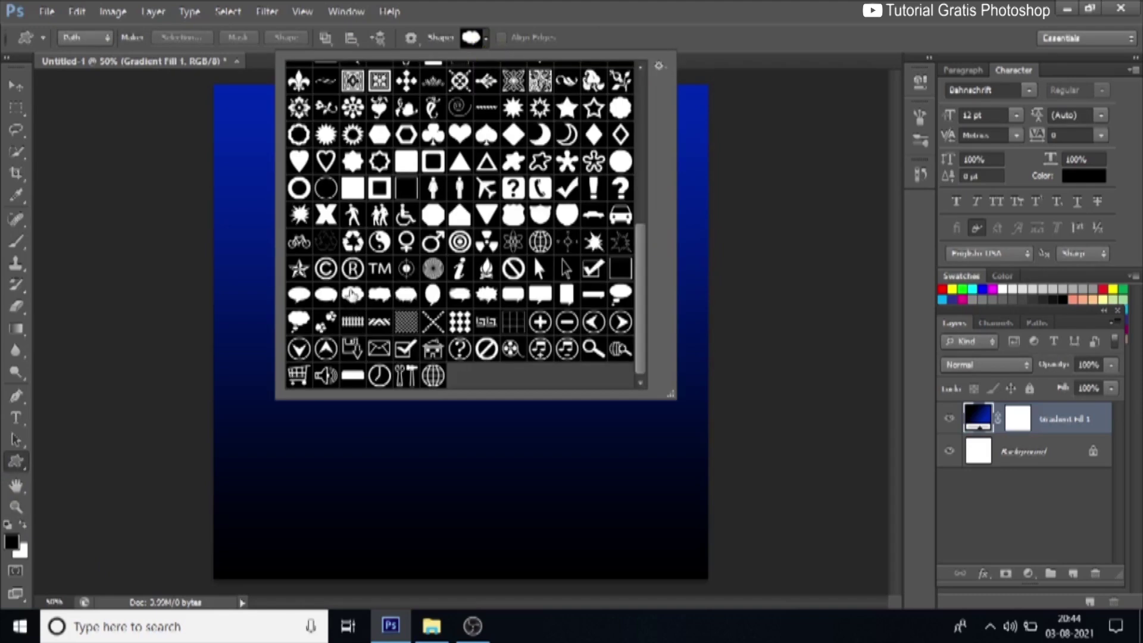
left_click(98, 37)
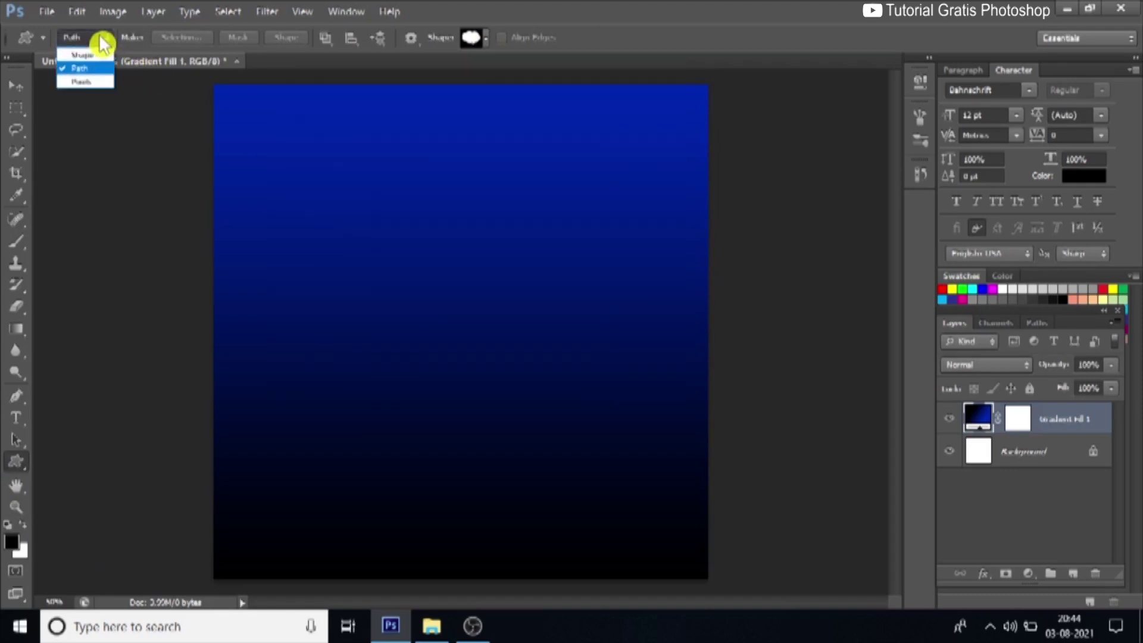
left_click(95, 69)
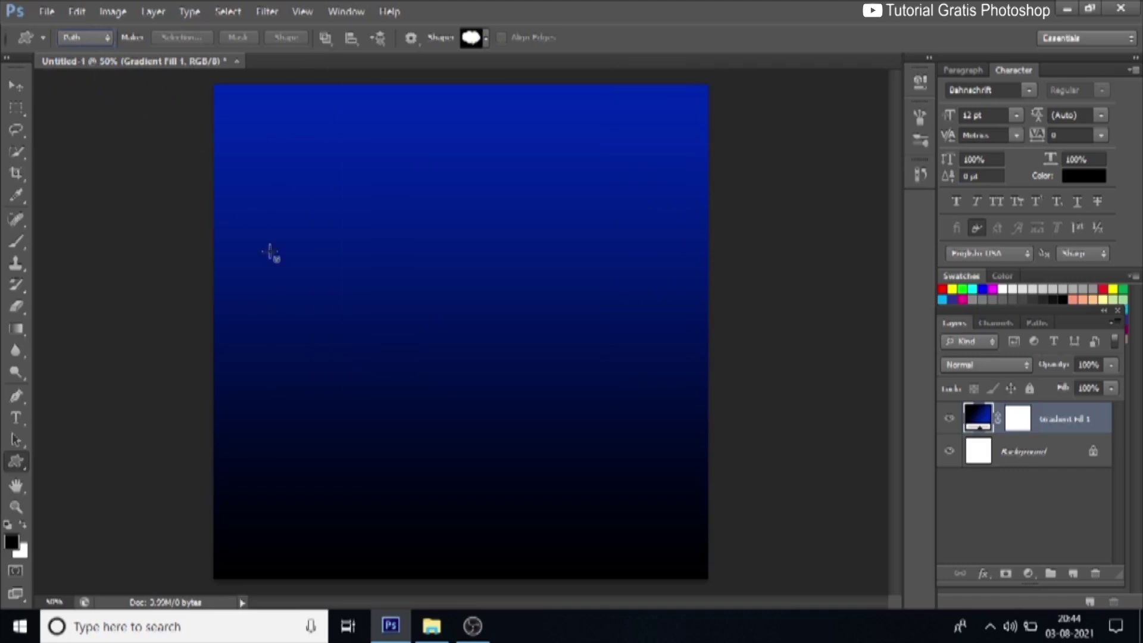
left_click_drag(312, 323, 643, 523)
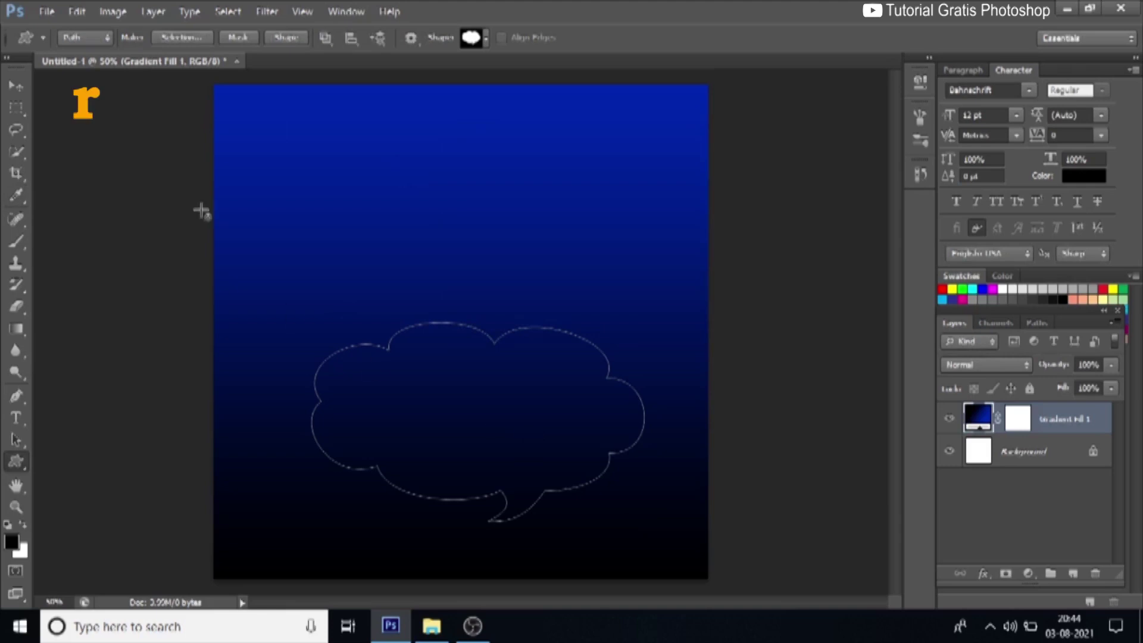
- Convert the cloud path to a selection with no feather and fill it with white on a new layer
left_click(178, 38)
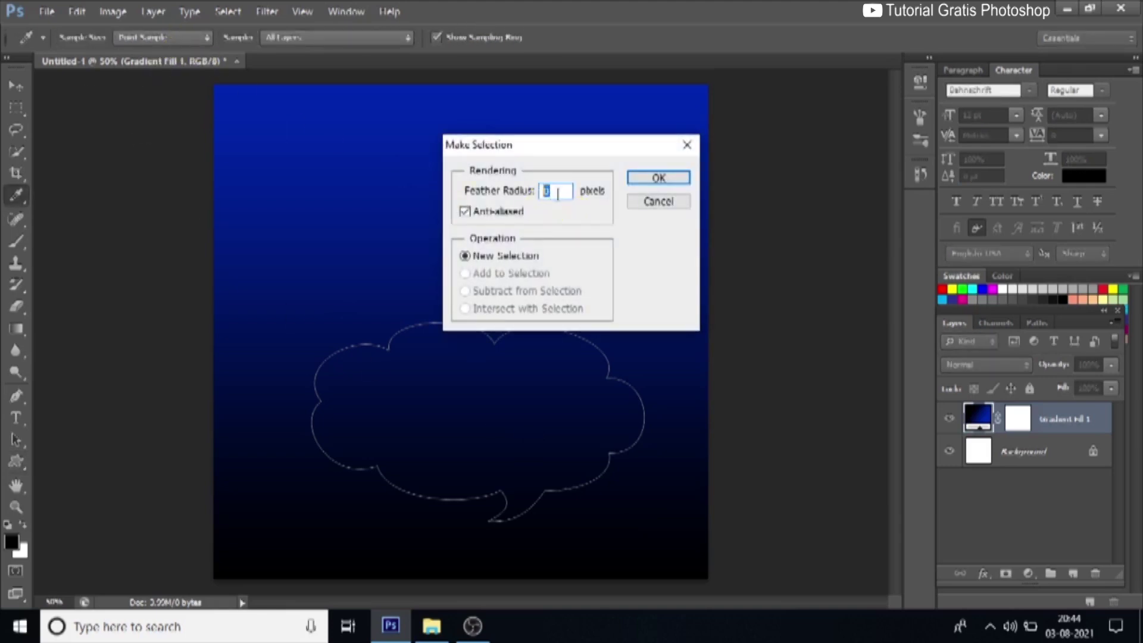
left_click(658, 178)
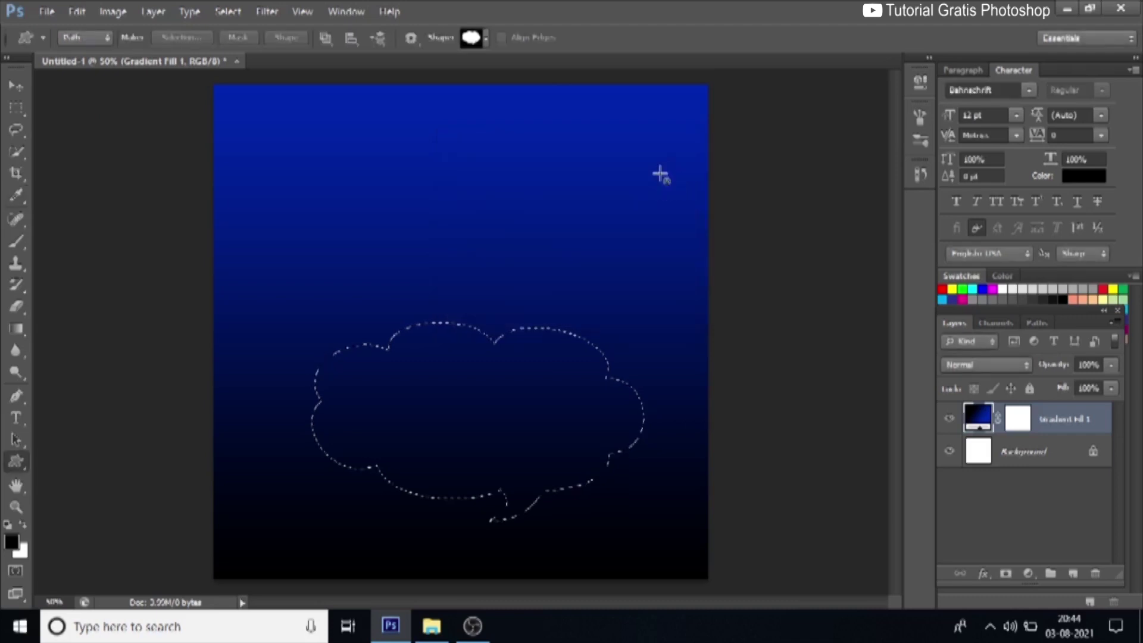
left_click(1073, 574)
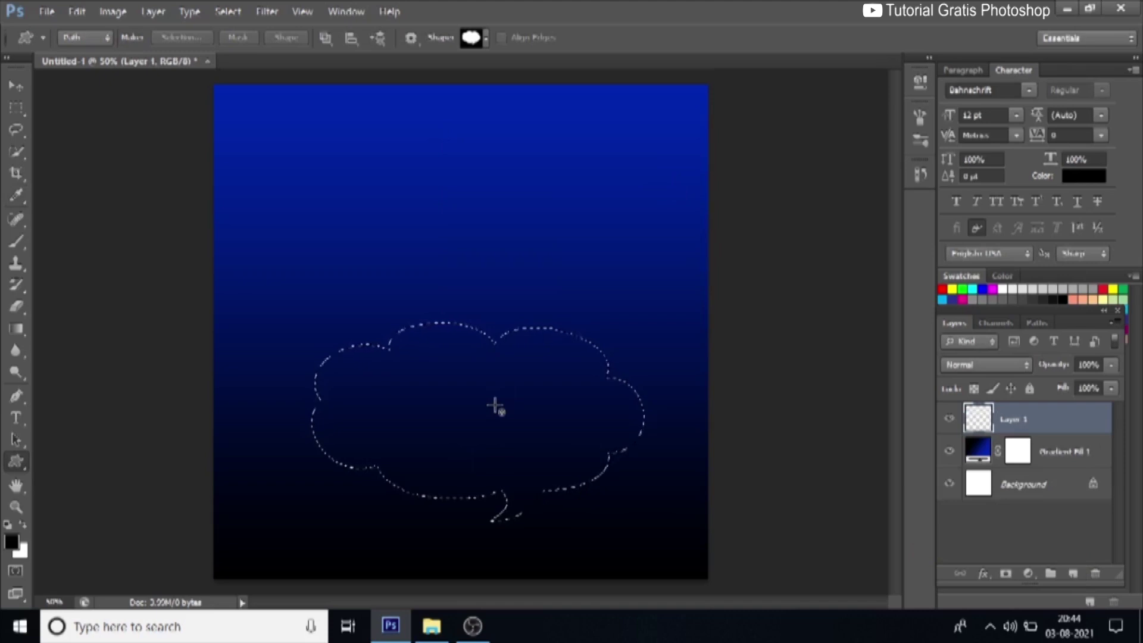
key("ctrl+Delete")
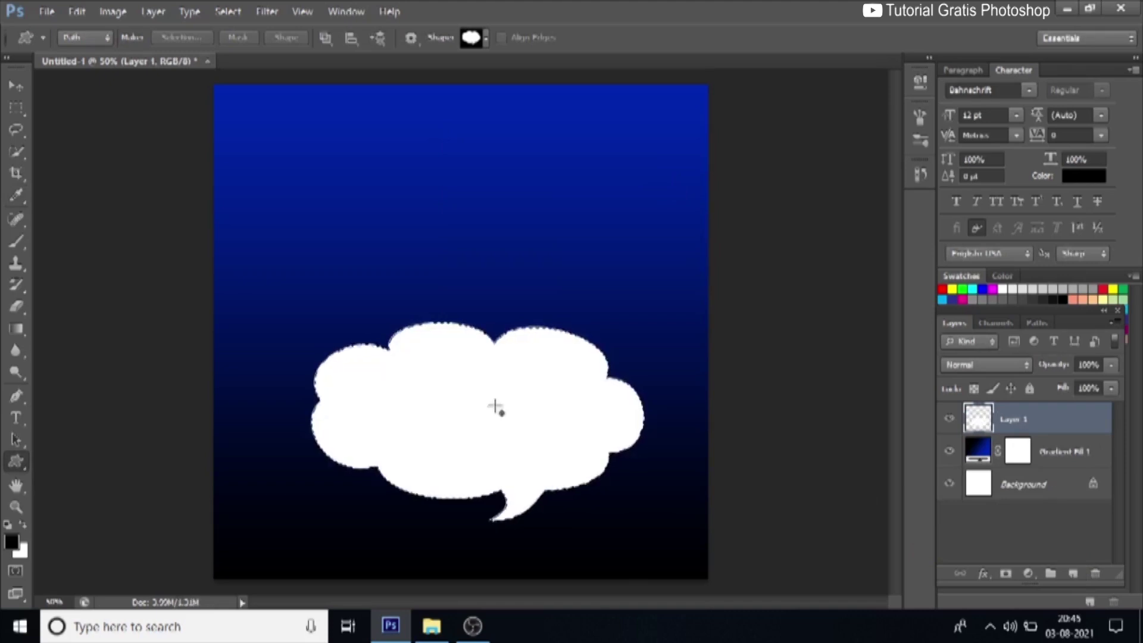
key("ctrl+d")
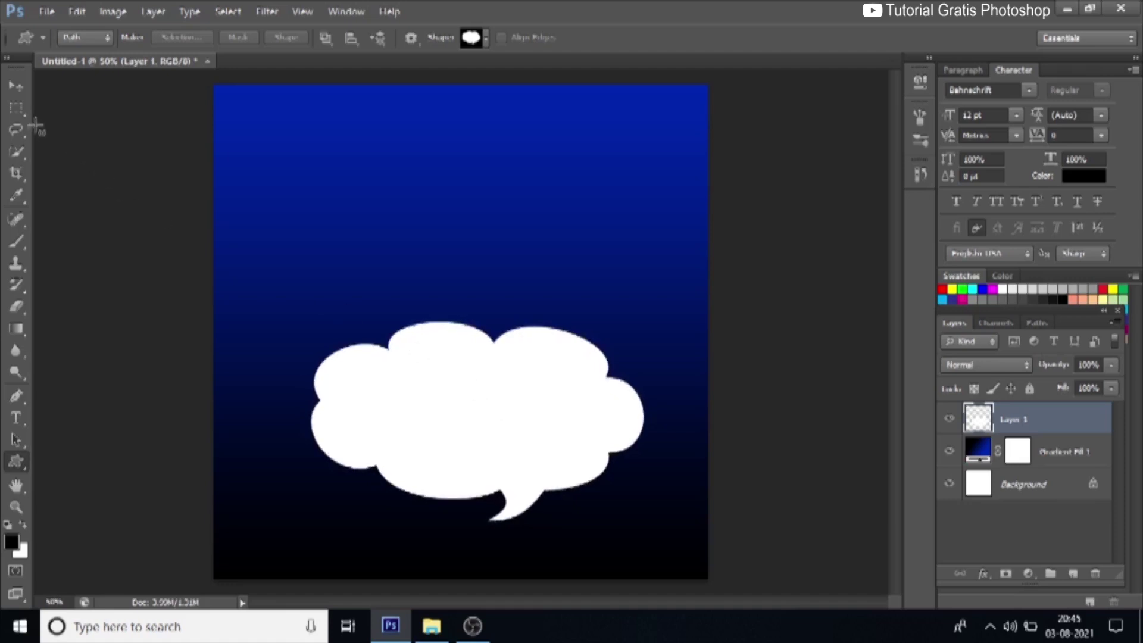
- Extend the cloud's lower left side with a white-filled elliptical selection, and clear the selection
right_click(18, 110)
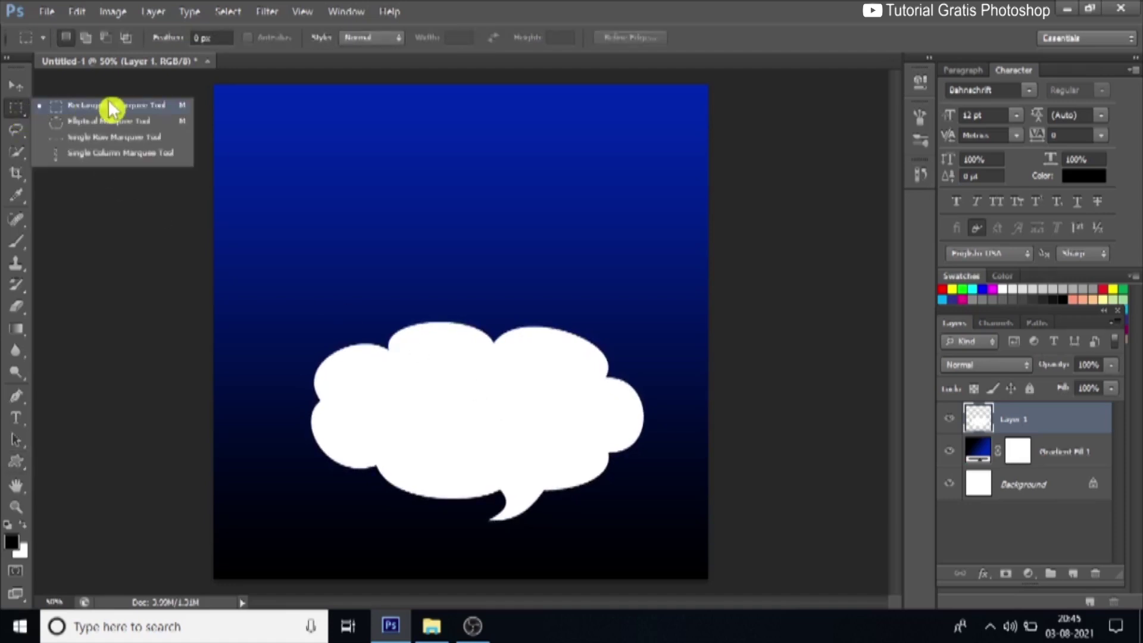
left_click(145, 124)
left_click_drag(248, 401, 381, 454)
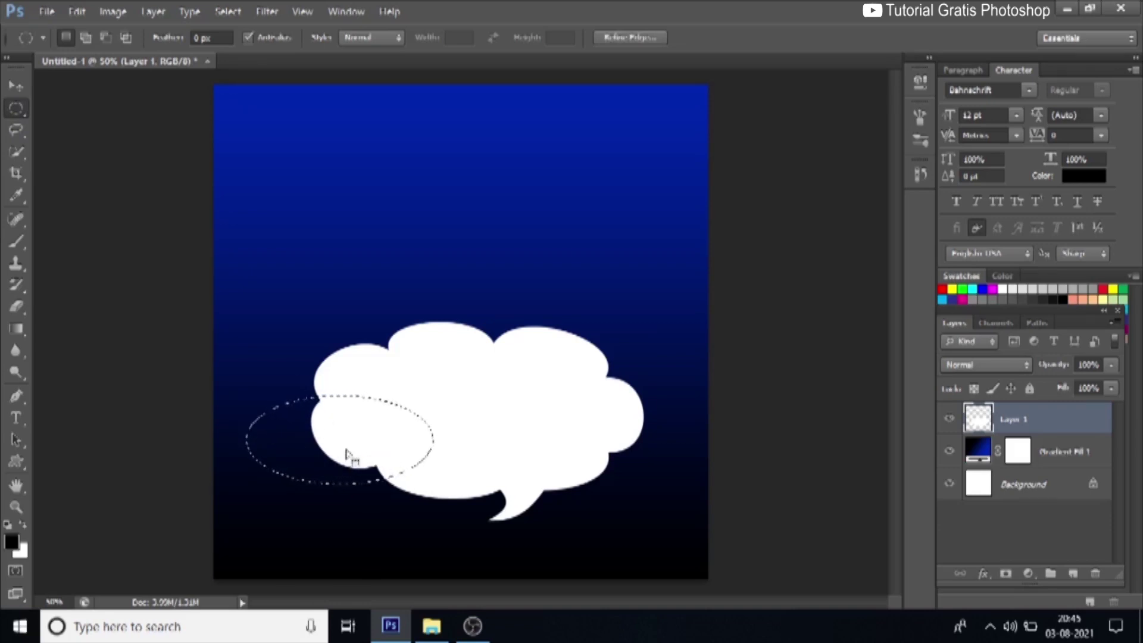
key("ctrl+Delete")
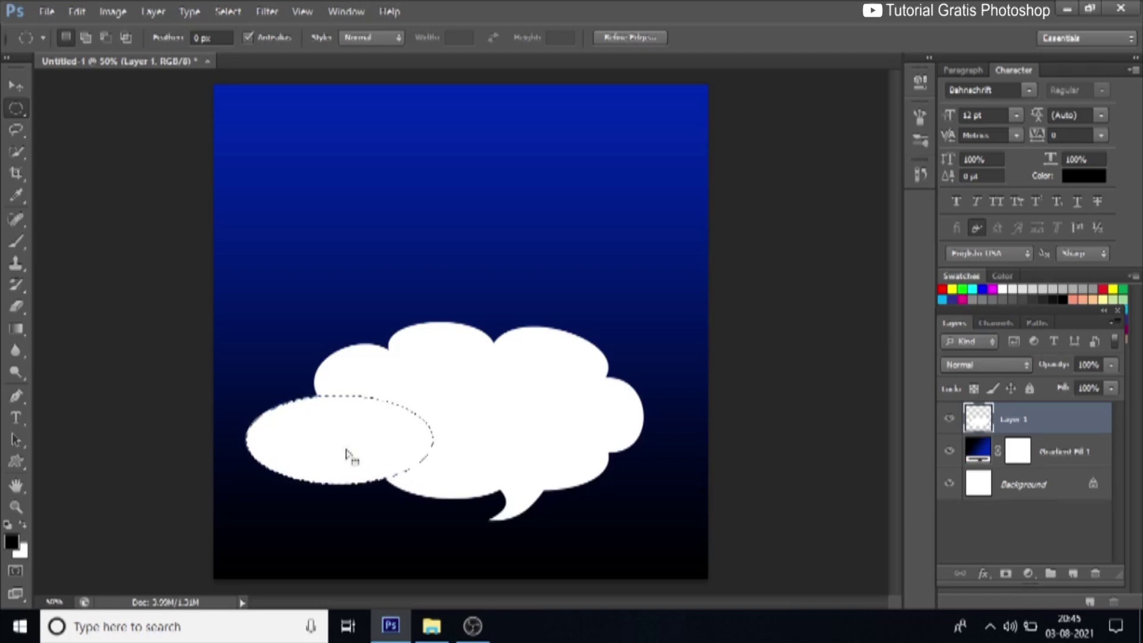
key("ctrl+d")
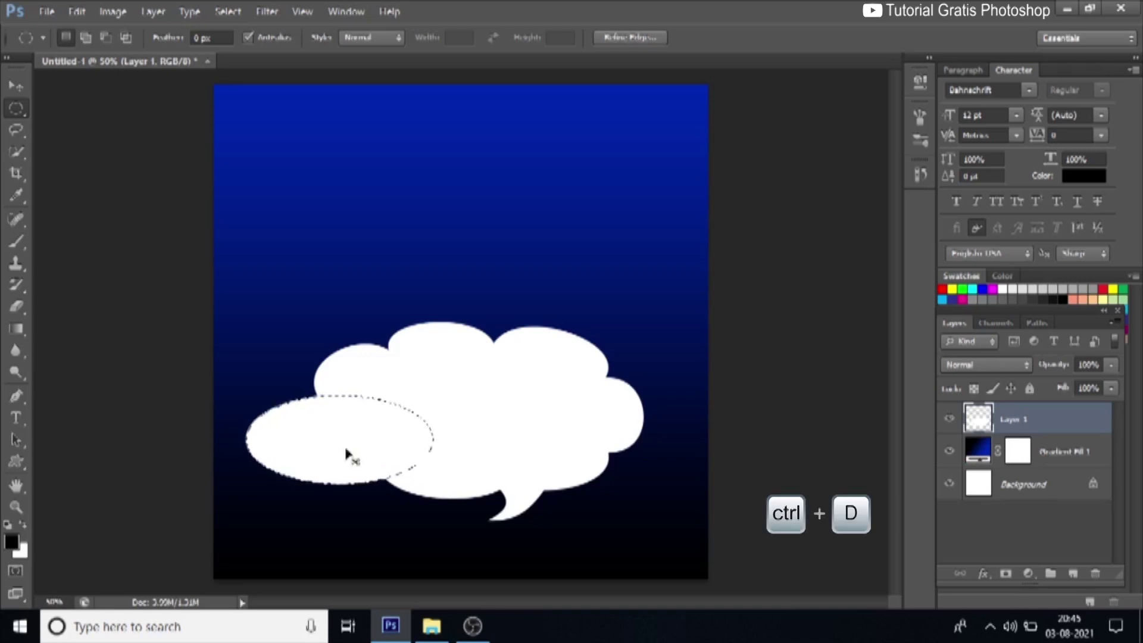
- Cut away the cloud's lower part, including the bubble tail, with a rectangular selection to leave a flat base
right_click(16, 108)
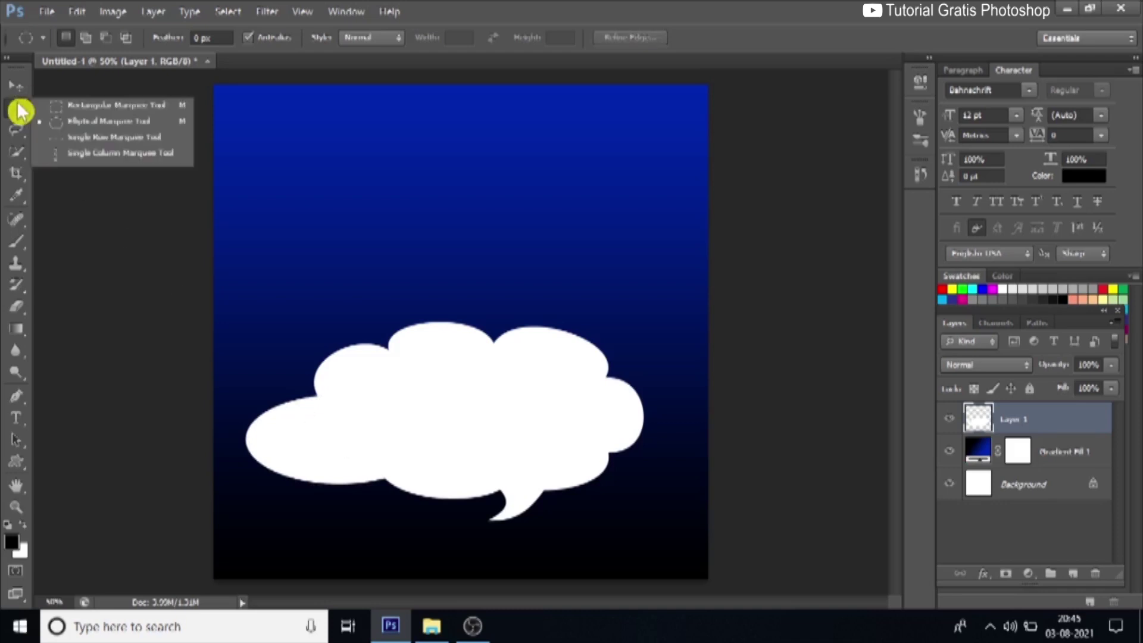
left_click(95, 106)
left_click_drag(228, 429, 700, 531)
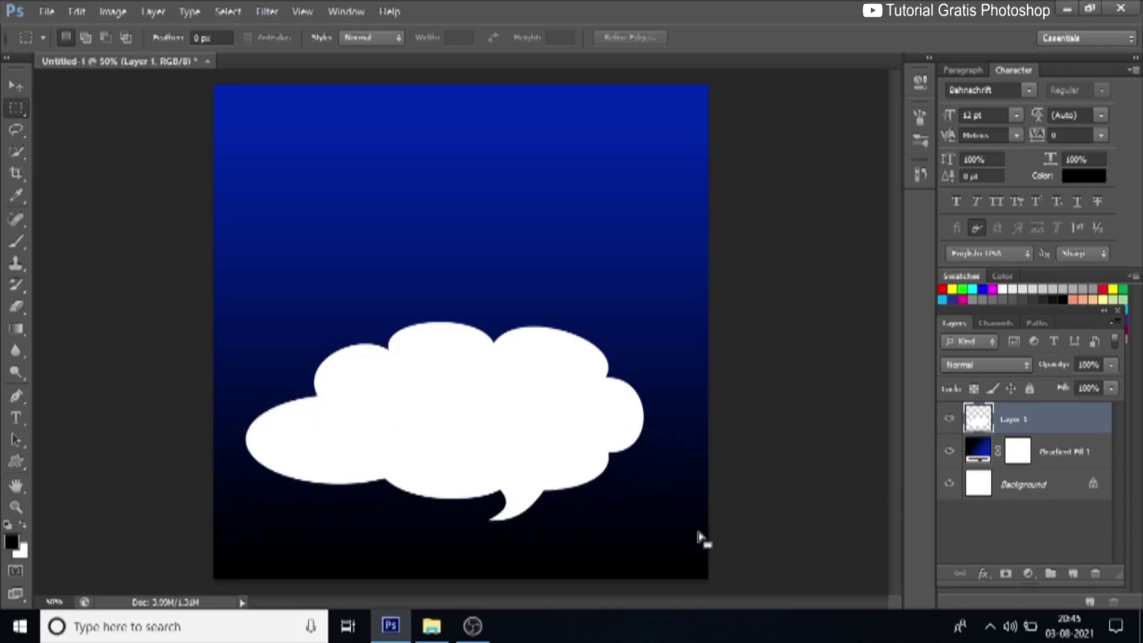
key("y")
key("Delete")
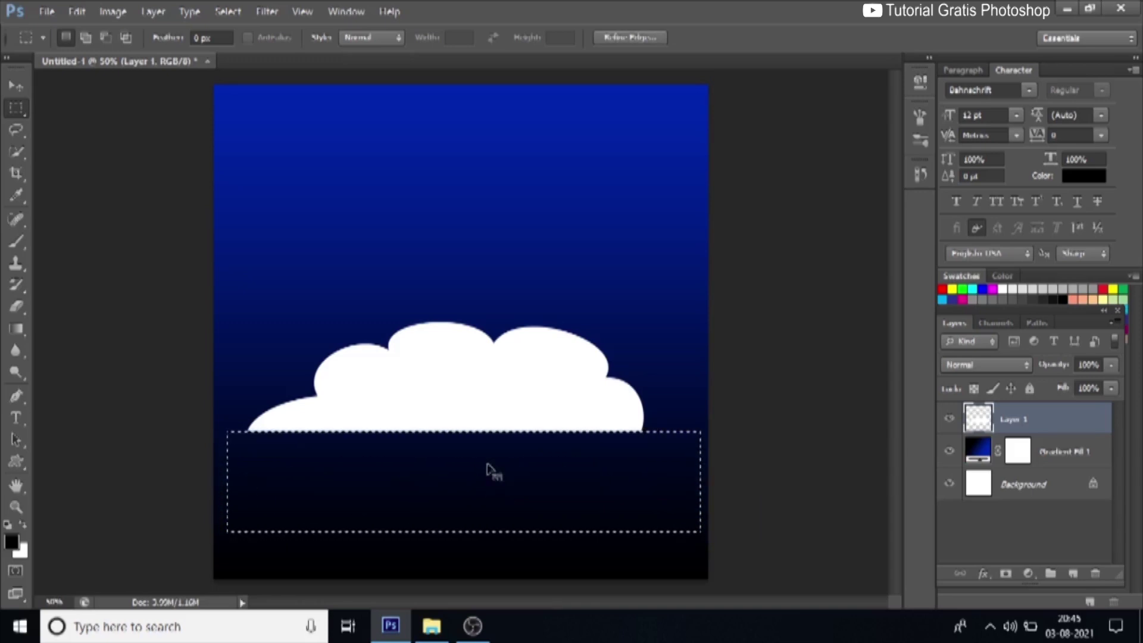
key("ctrl+d")
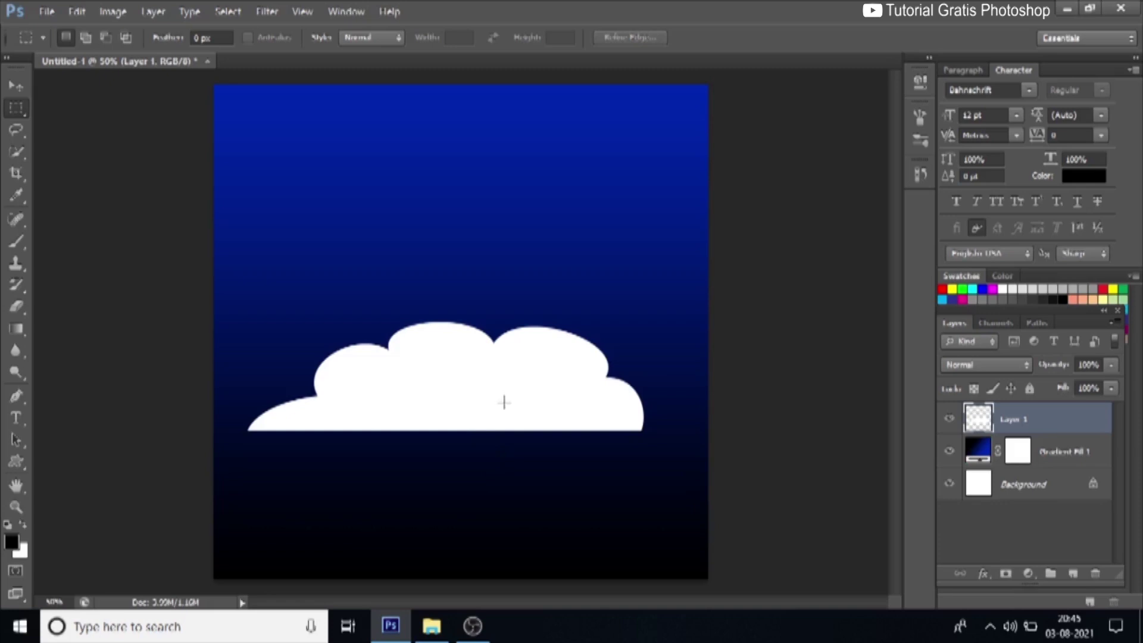
- Apply a Gradient Overlay to the cloud layer, with the black stop changed to grey 727272 at the base
left_click(983, 573)
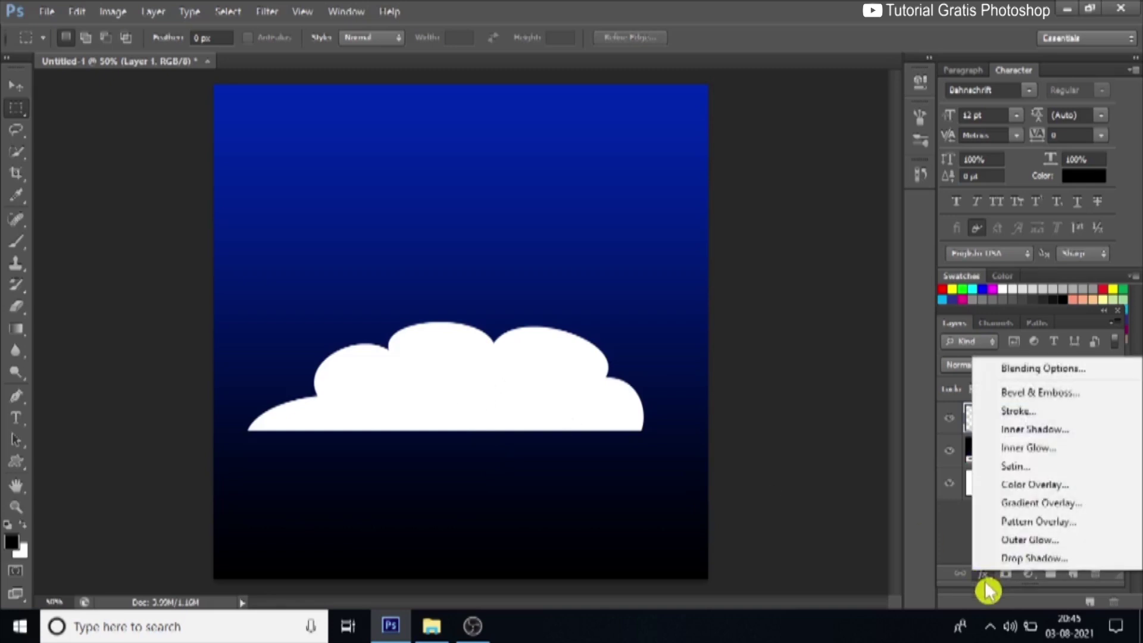
left_click(1041, 505)
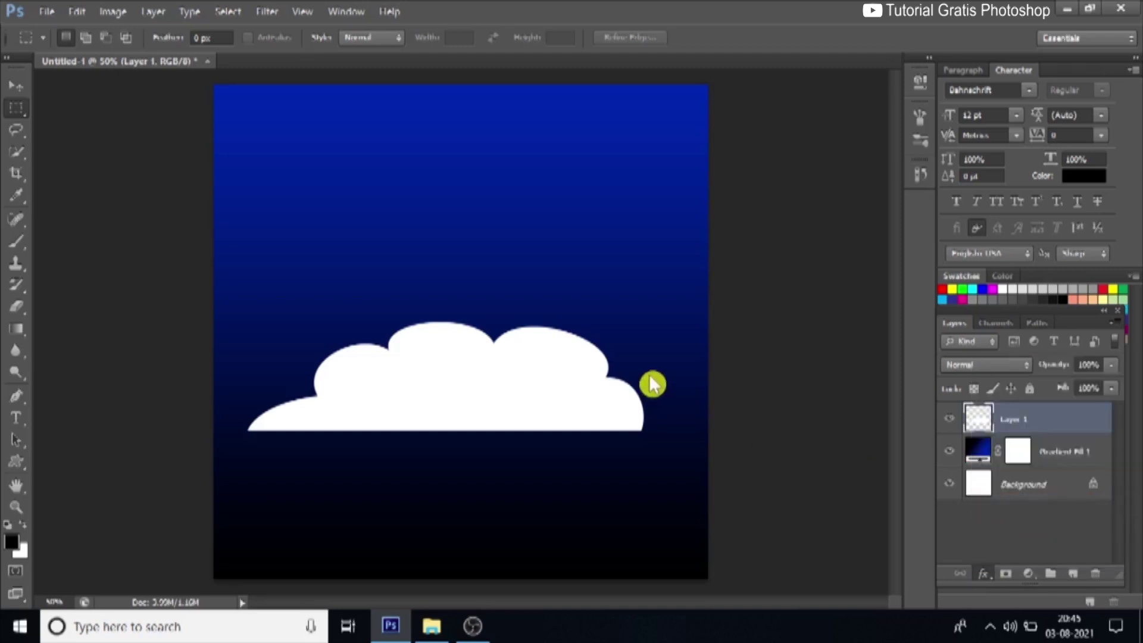
left_click_drag(582, 107, 748, 159)
left_click(727, 255)
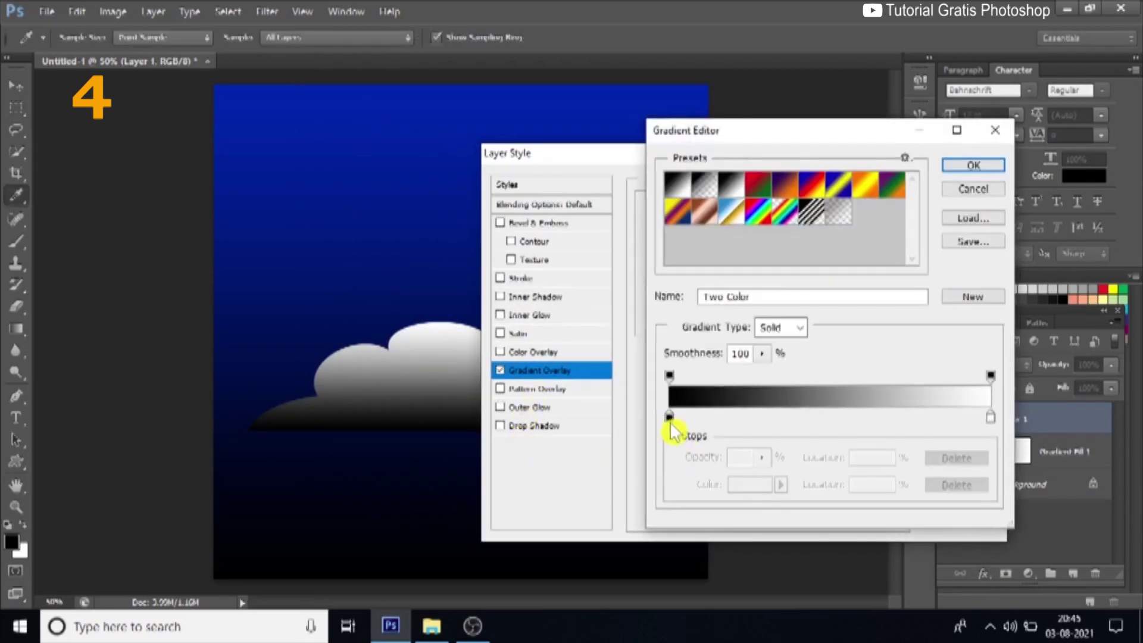
left_click(669, 417)
left_click(748, 488)
left_click(338, 269)
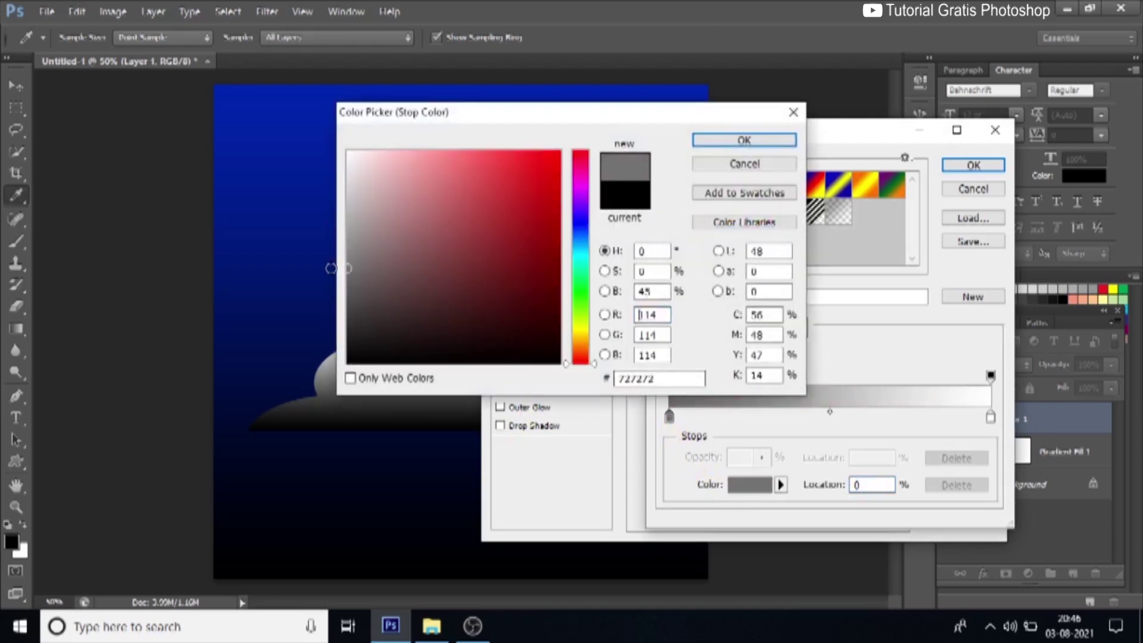
left_click(720, 143)
left_click(976, 166)
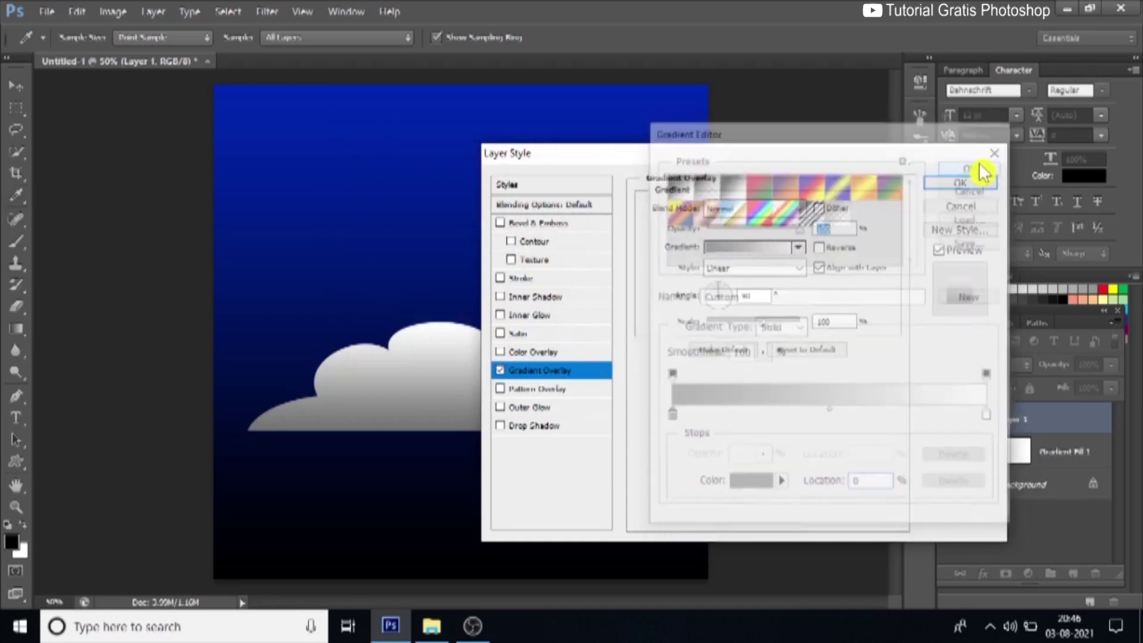
left_click(981, 178)
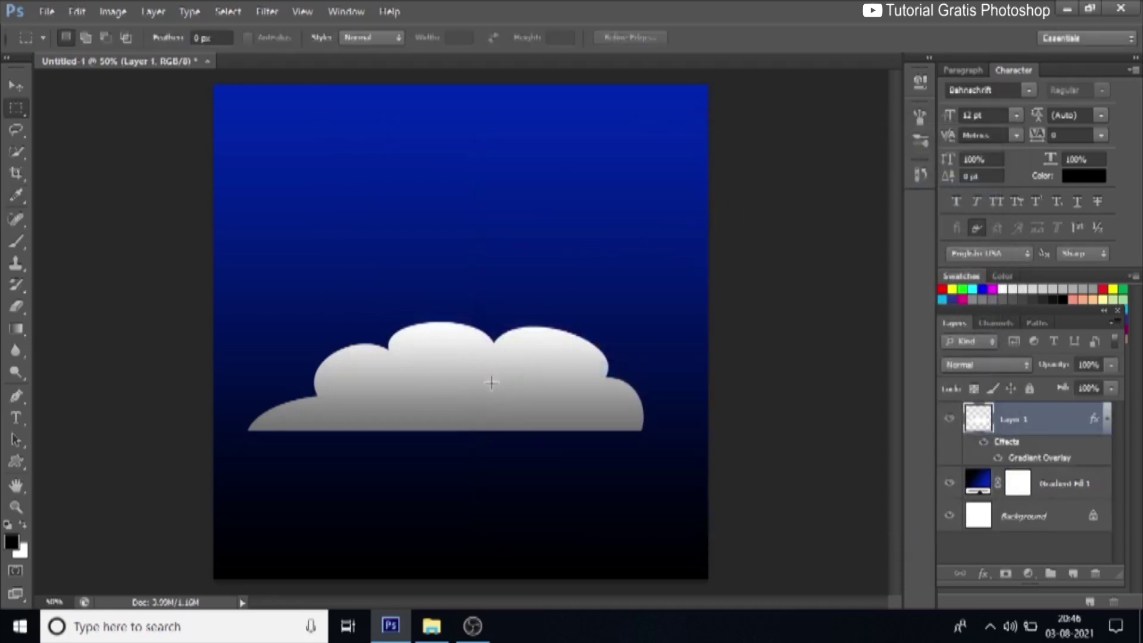
- Move the cloud a little to the right, and duplicate it with the copy overlapping below and to the left
left_click(16, 87)
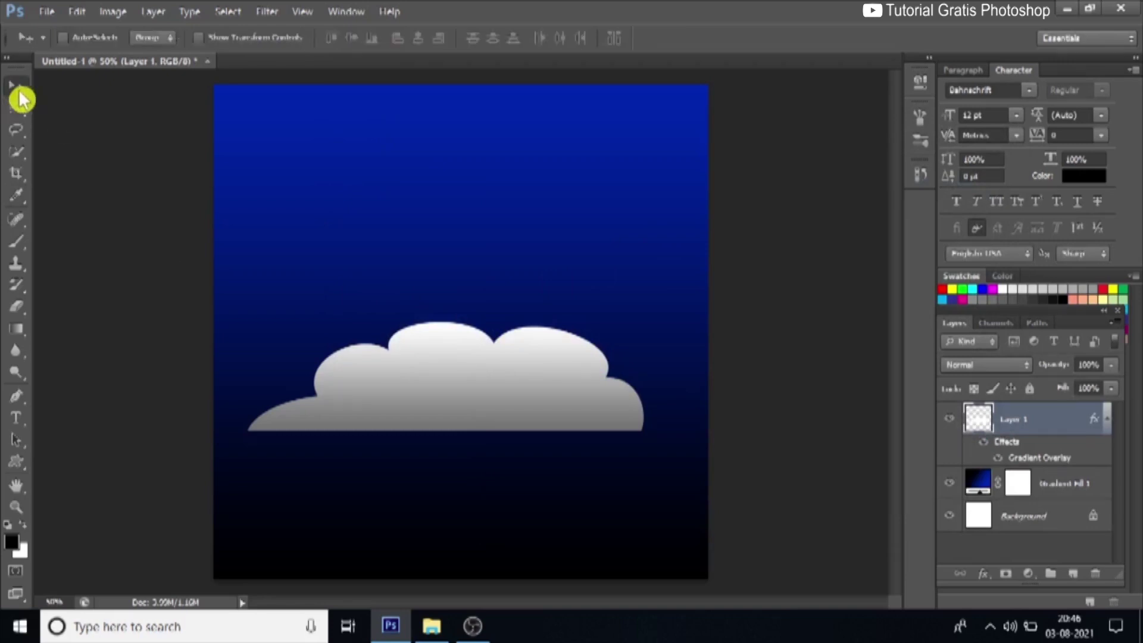
mouse_move(463, 369)
left_mouse_down()
mouse_move(488, 367)
mouse_move(482, 379)
left_mouse_up()
key("ctrl+j")
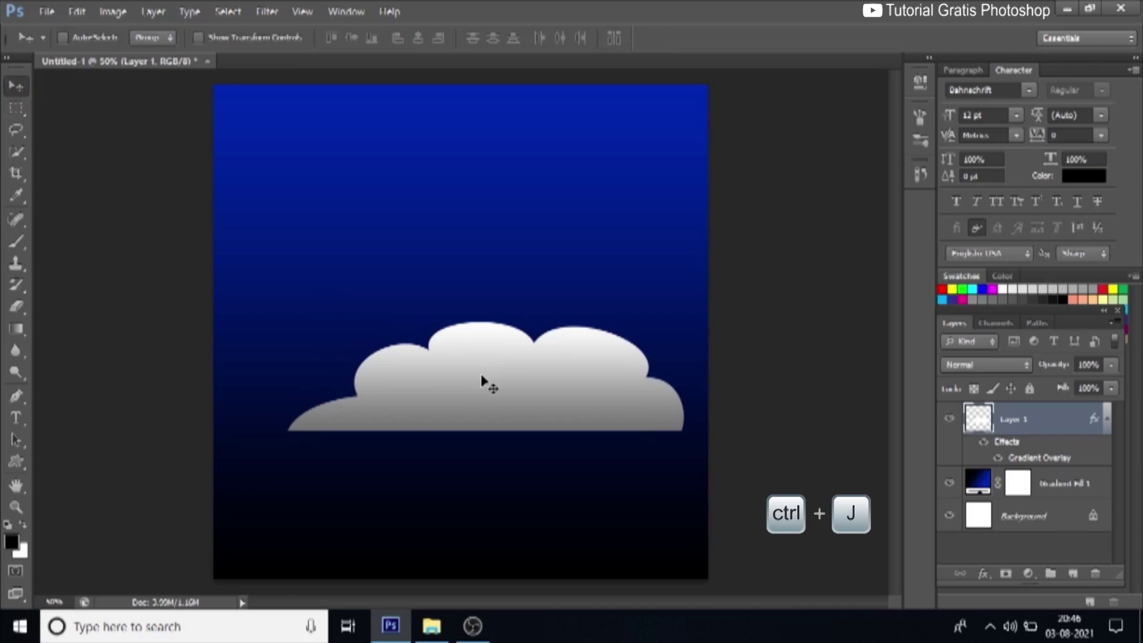
left_click_drag(498, 390, 438, 429)
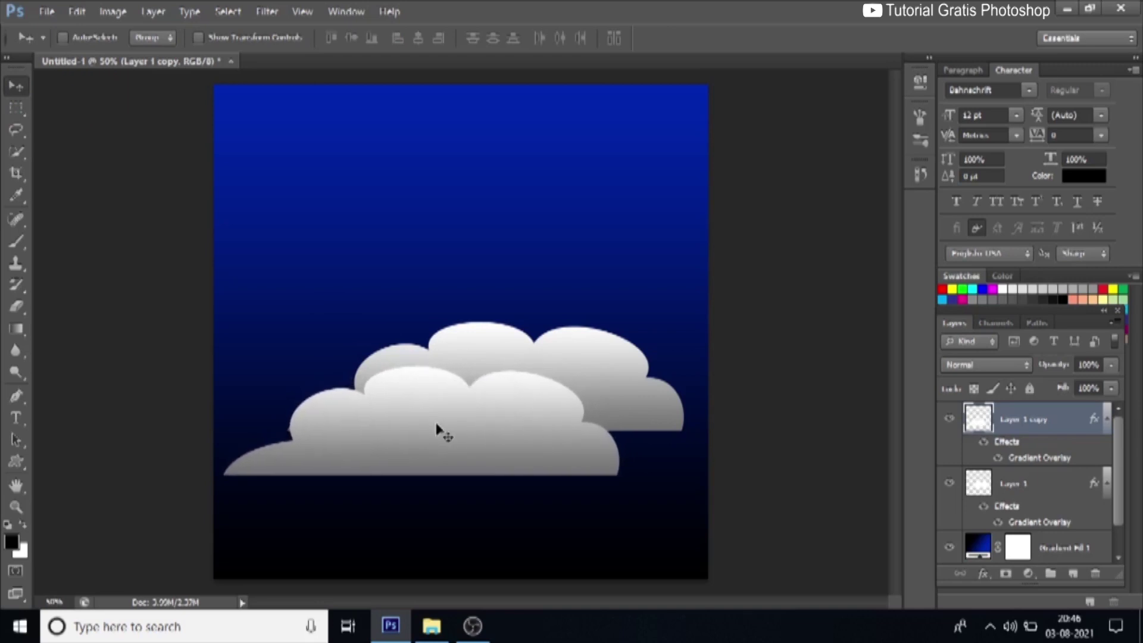
- Duplicate the front cloud with the copy overlapping below and to the right, and move all three clouds into the canvas's lower right corner
key("ctrl+j")
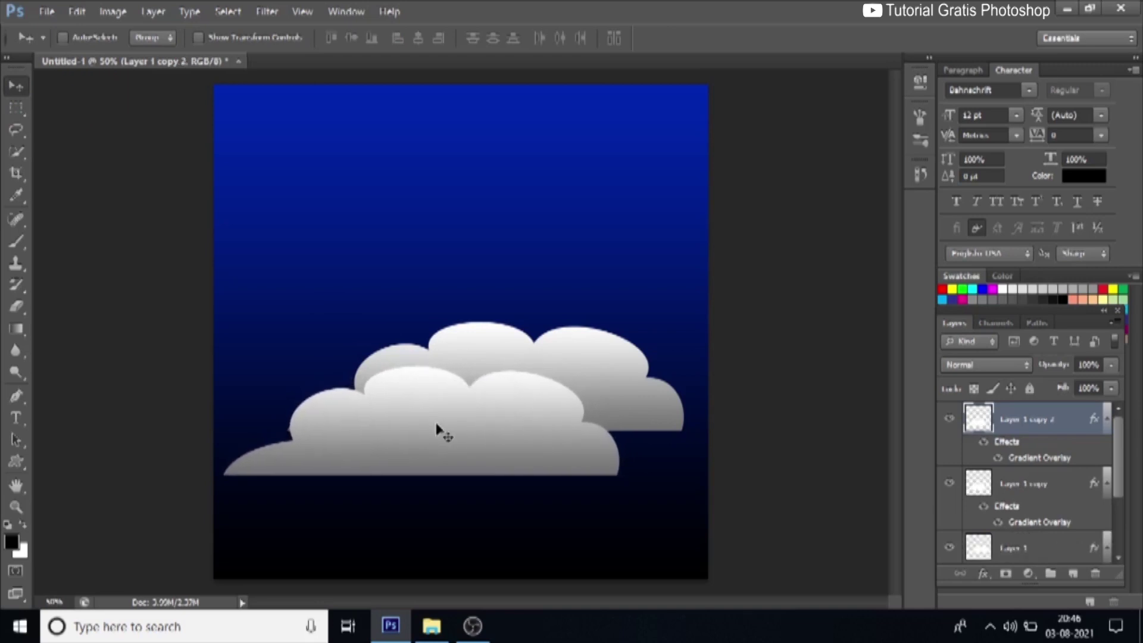
left_click_drag(422, 437, 468, 462)
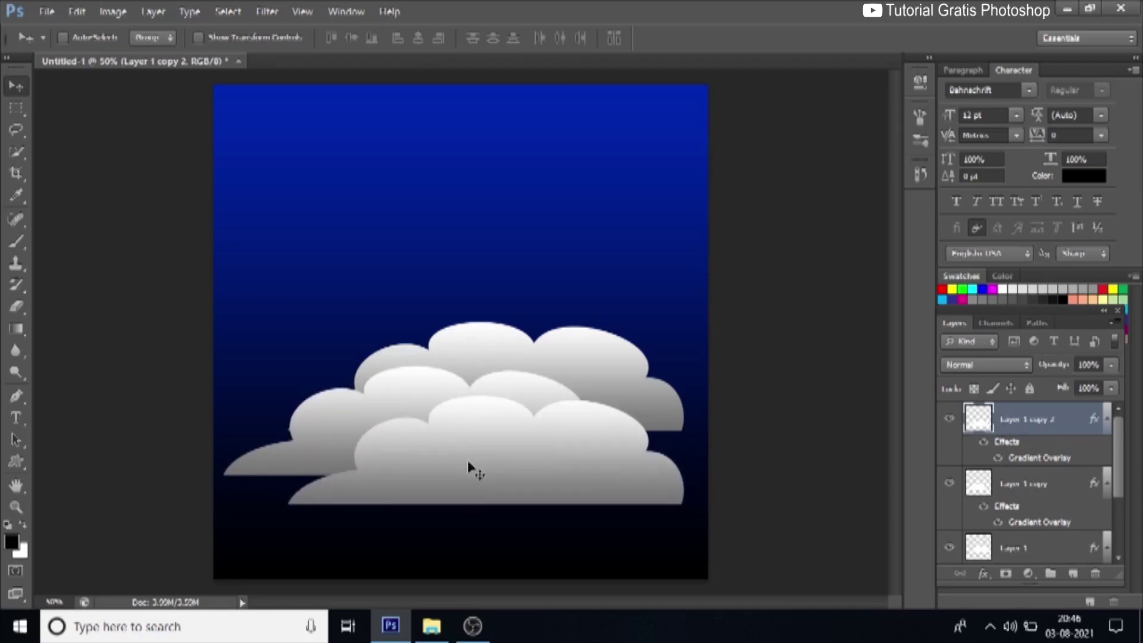
key("ctrl")
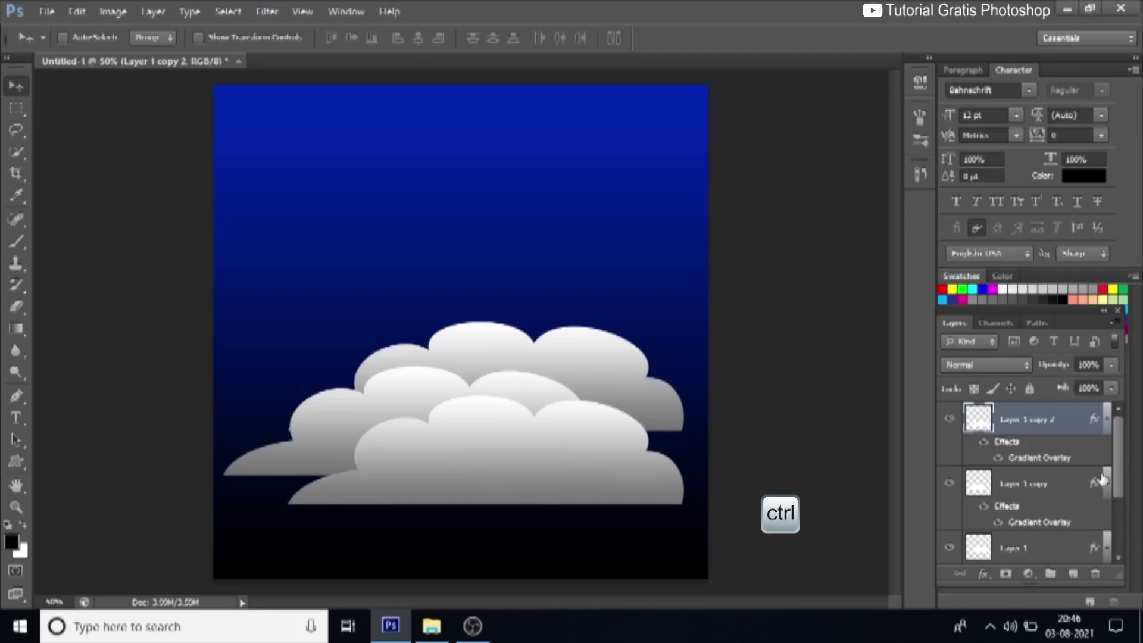
left_click(1063, 488, "ctrl")
left_click(1048, 547, "ctrl")
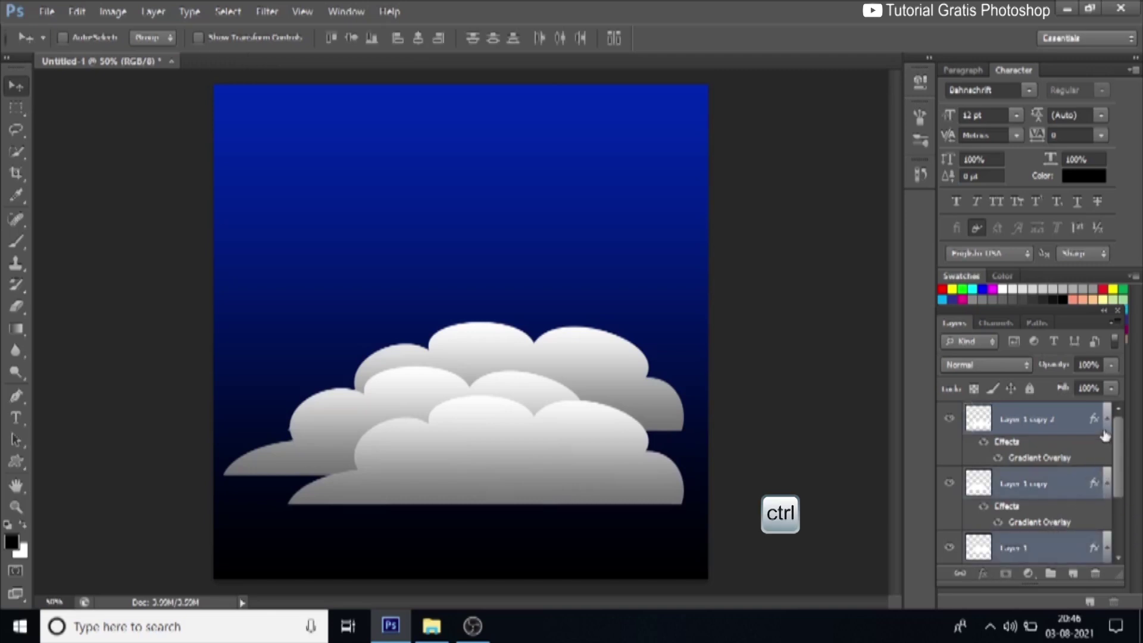
left_click(1109, 424)
left_click_drag(516, 451, 622, 480)
- Scale the three clouds down together to about 86% and shift them slightly further right
key("ctrl+t")
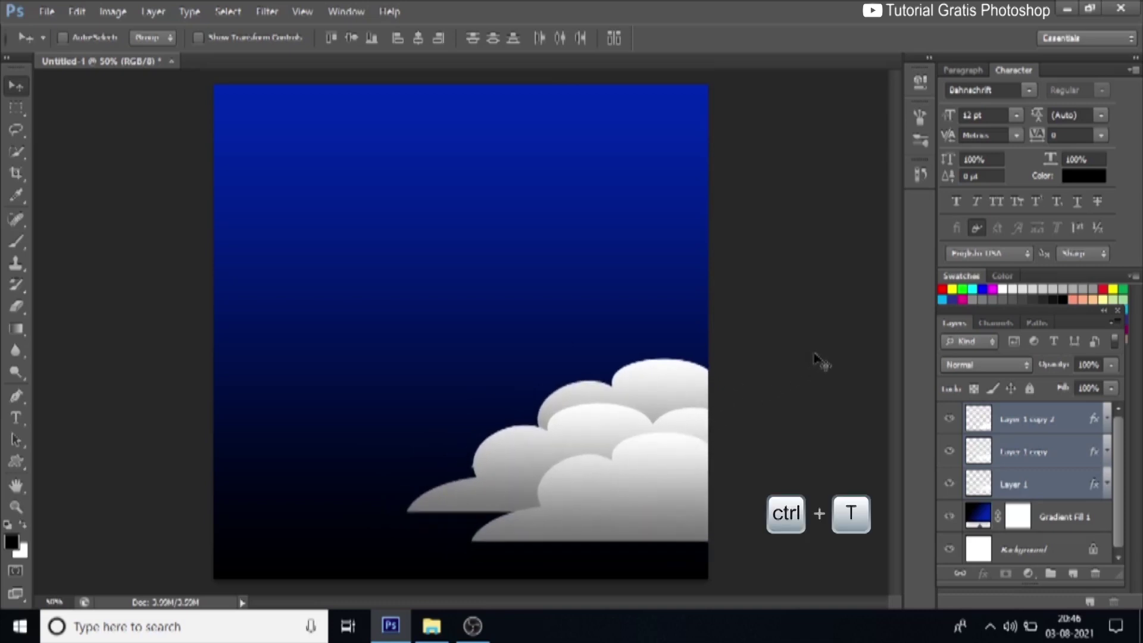
left_click_drag(863, 364, 805, 409)
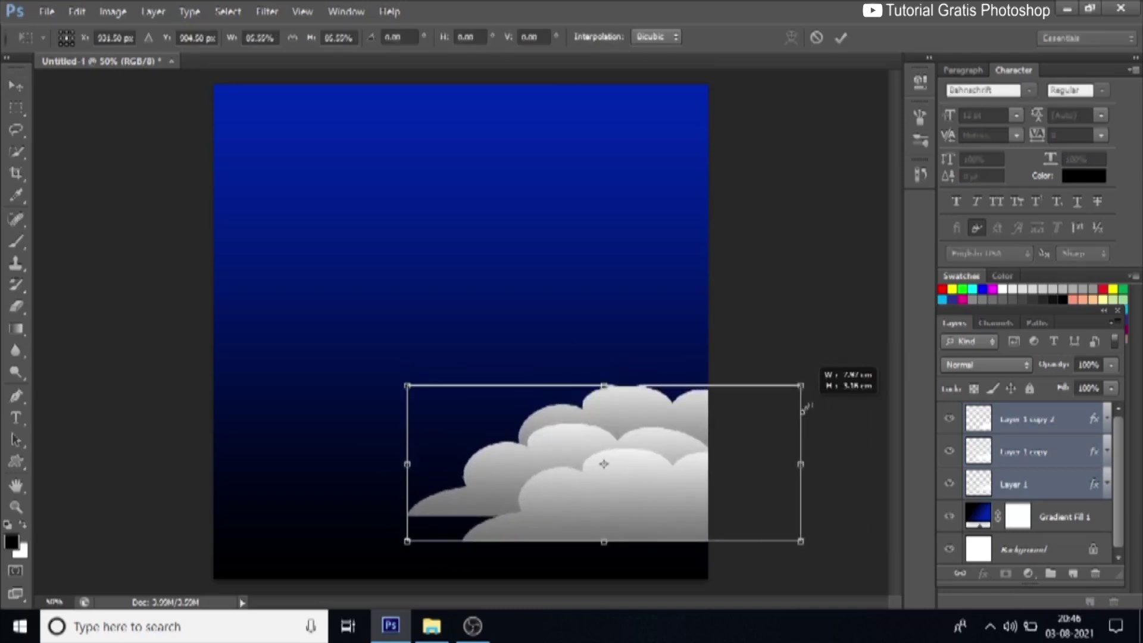
left_click(840, 38)
left_click_drag(557, 520, 588, 520)
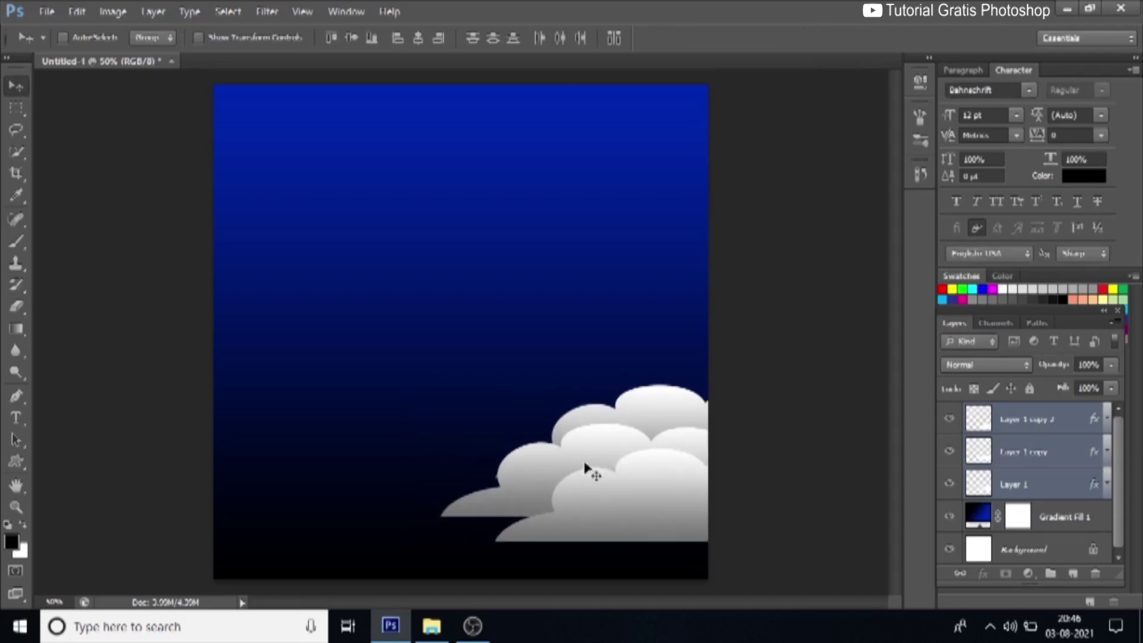
- Move only the rearmost cloud, Layer 1, slightly up and to the right
right_click(641, 406)
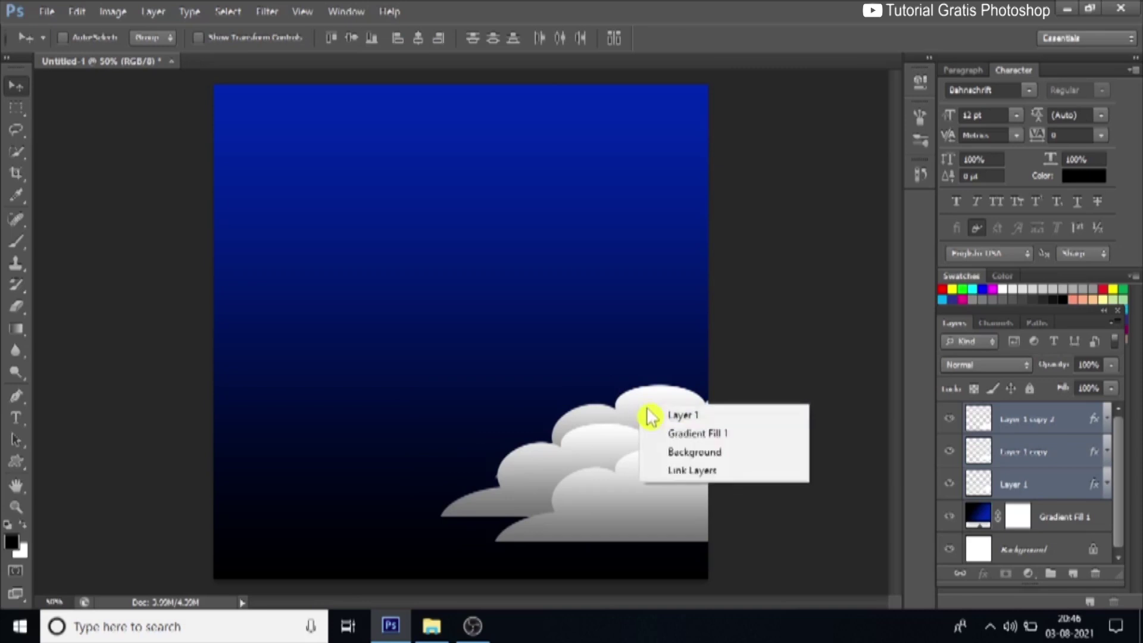
left_click(670, 415)
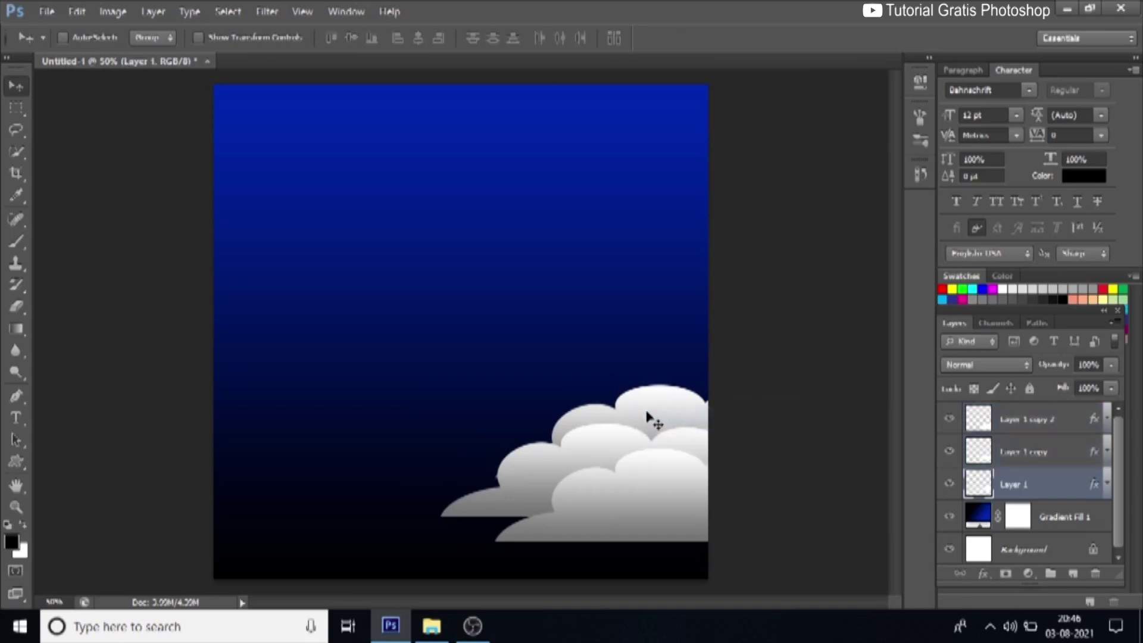
mouse_move(653, 412)
left_mouse_down()
mouse_move(664, 407)
mouse_move(625, 408)
mouse_move(658, 404)
left_mouse_up()
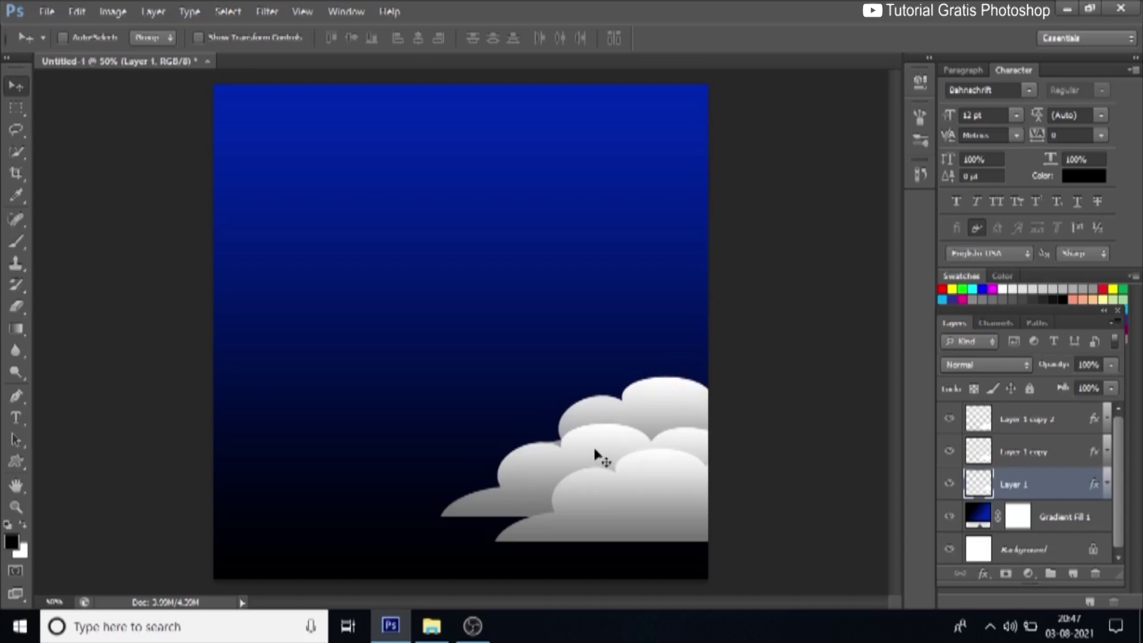
- Link the three cloud layers Layer 1, Layer 1 copy and Layer 1 copy 2
left_click(1034, 453, "ctrl")
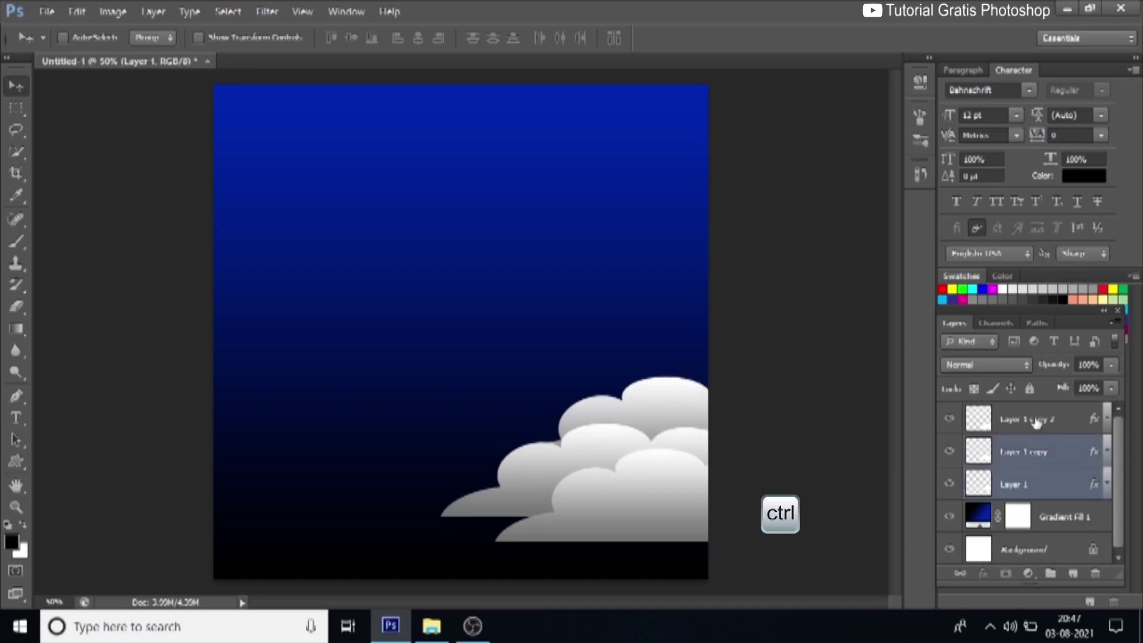
left_click(1024, 430, "ctrl")
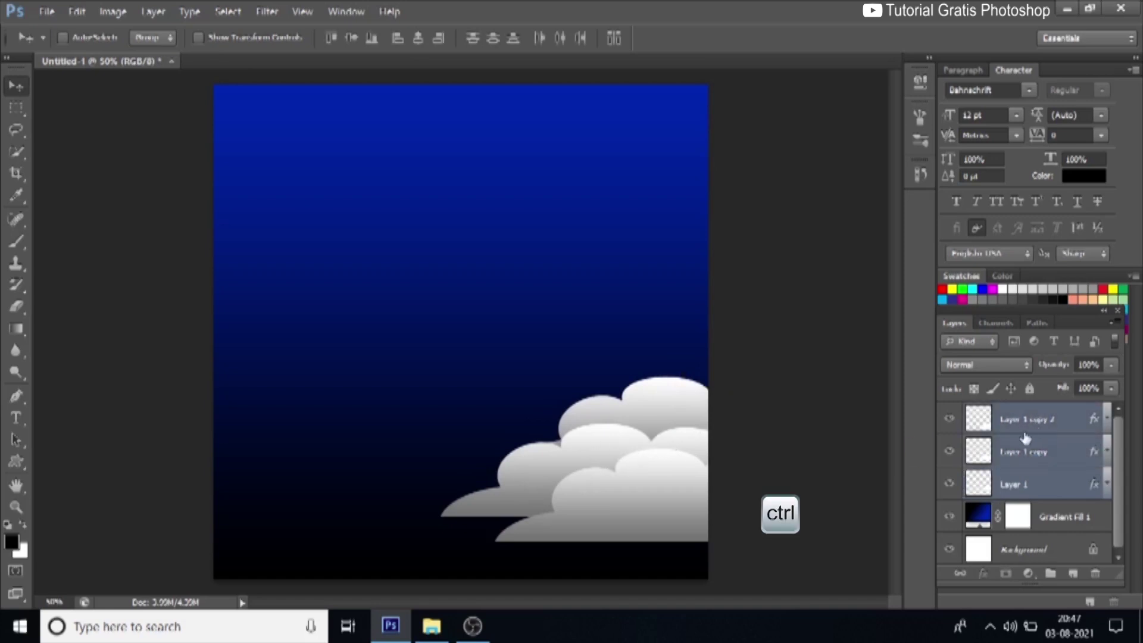
left_click(960, 574)
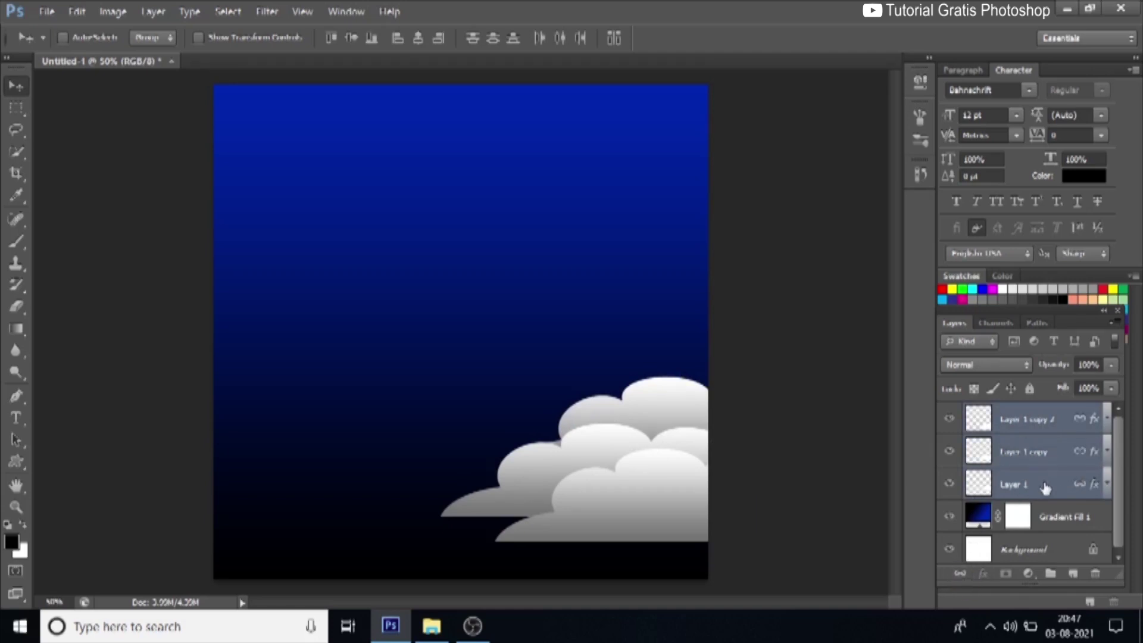
- Duplicate the three linked cloud layers, flip the copies horizontally and place them at the canvas's left edge, mirroring the right clouds
right_click(1046, 452)
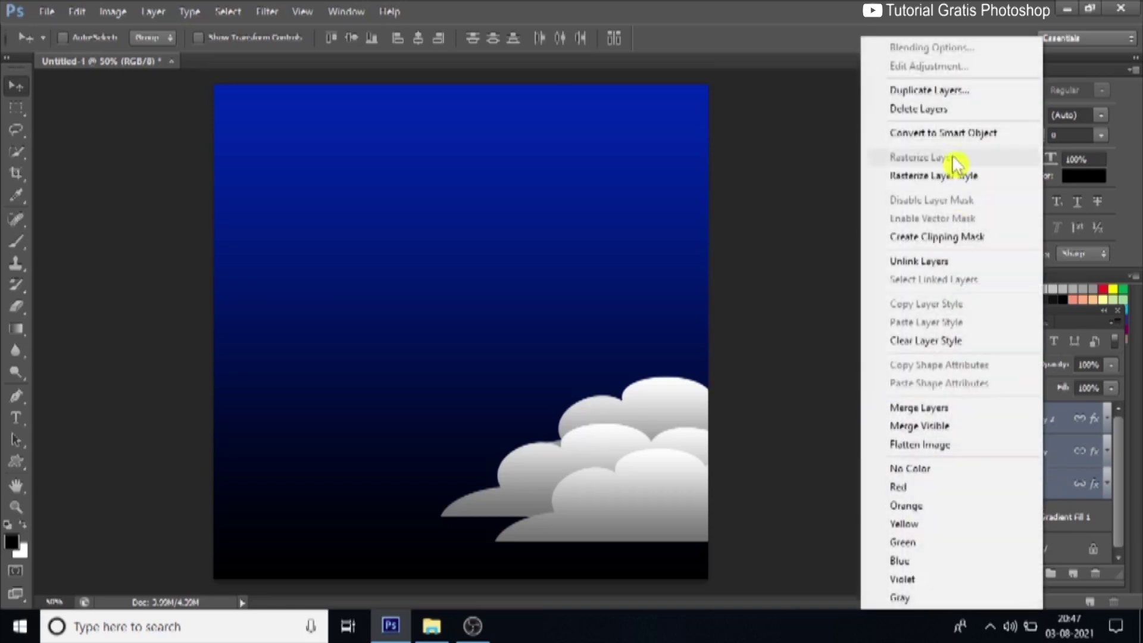
left_click(946, 89)
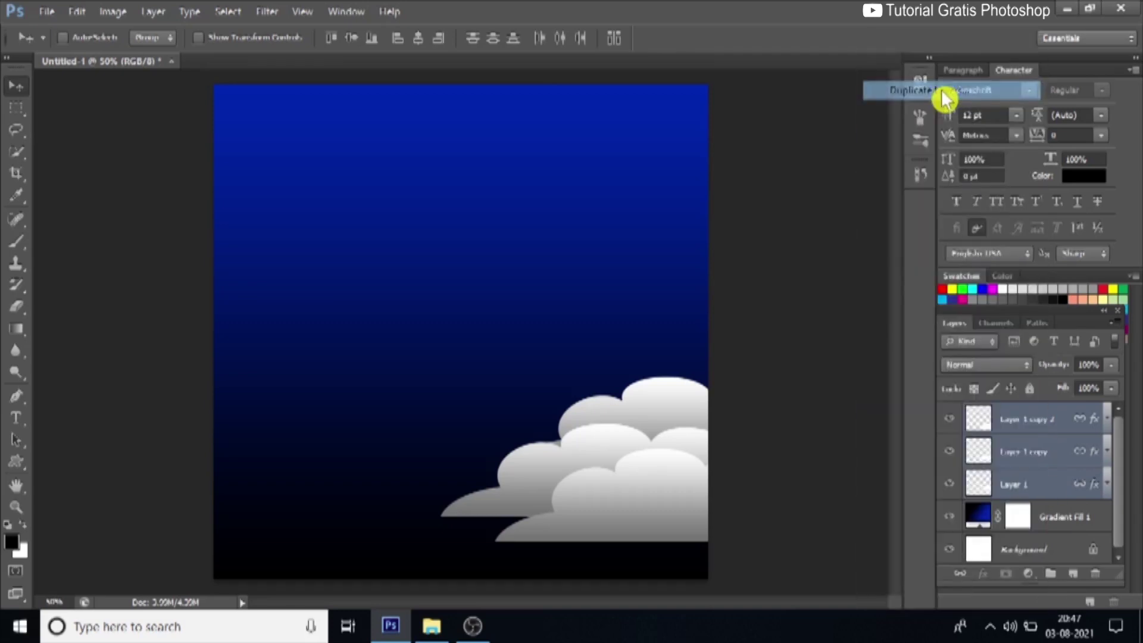
left_click(718, 188)
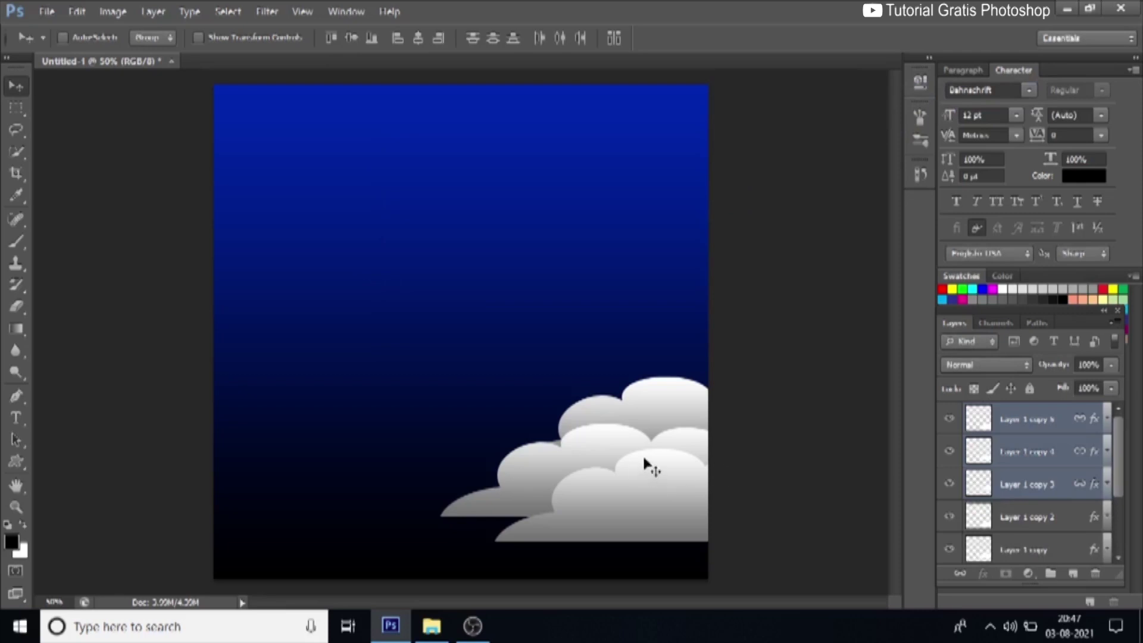
left_click(76, 13)
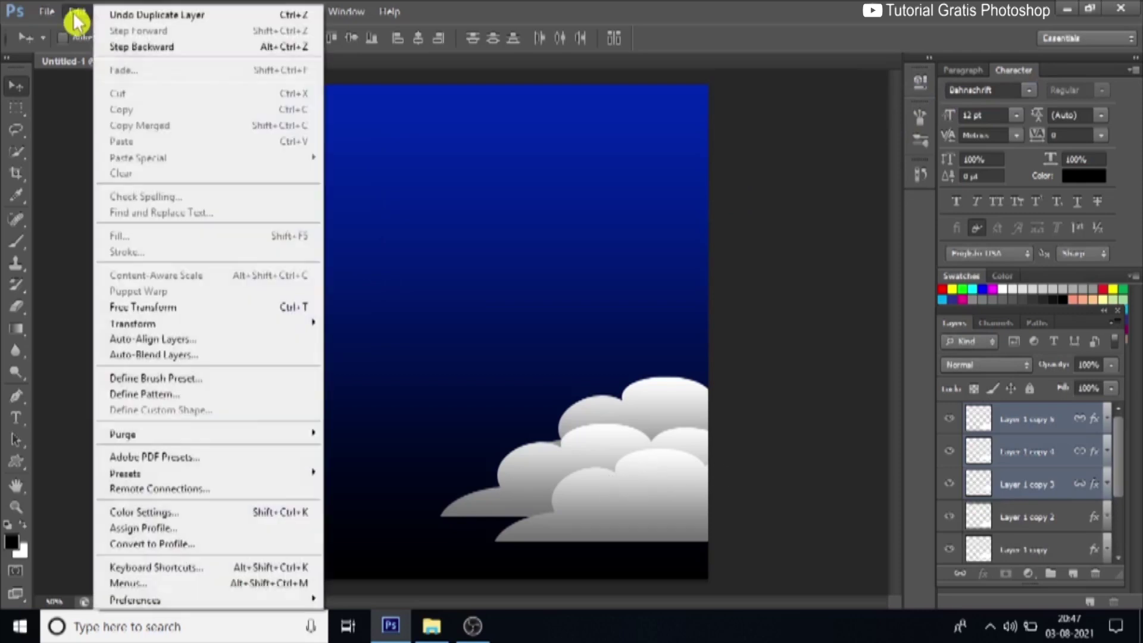
mouse_move(116, 326)
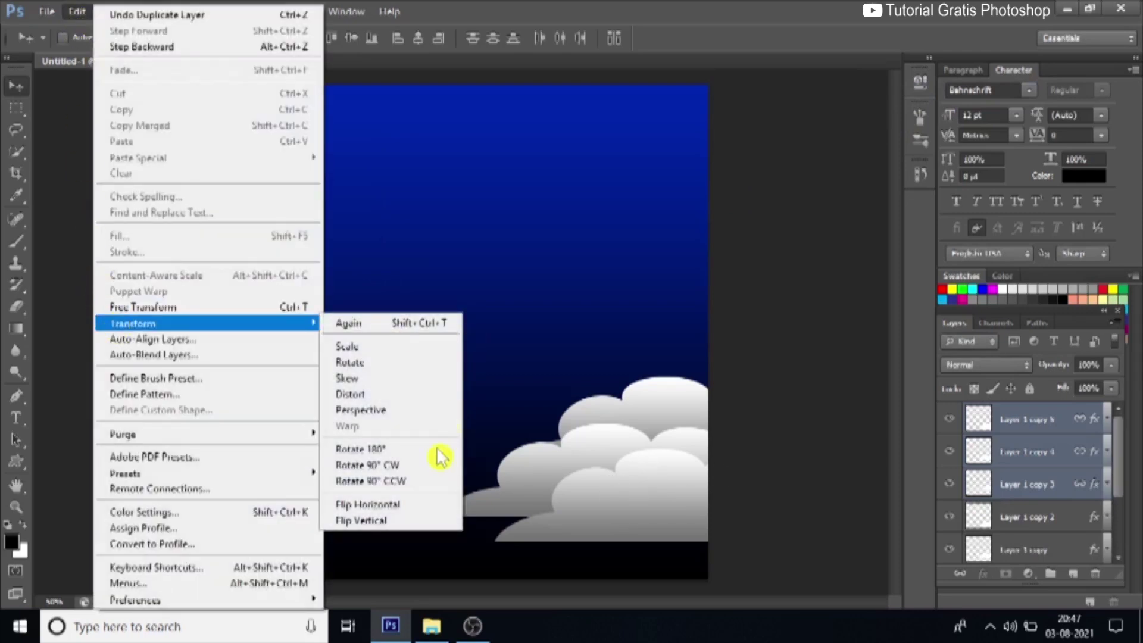
left_click(423, 507)
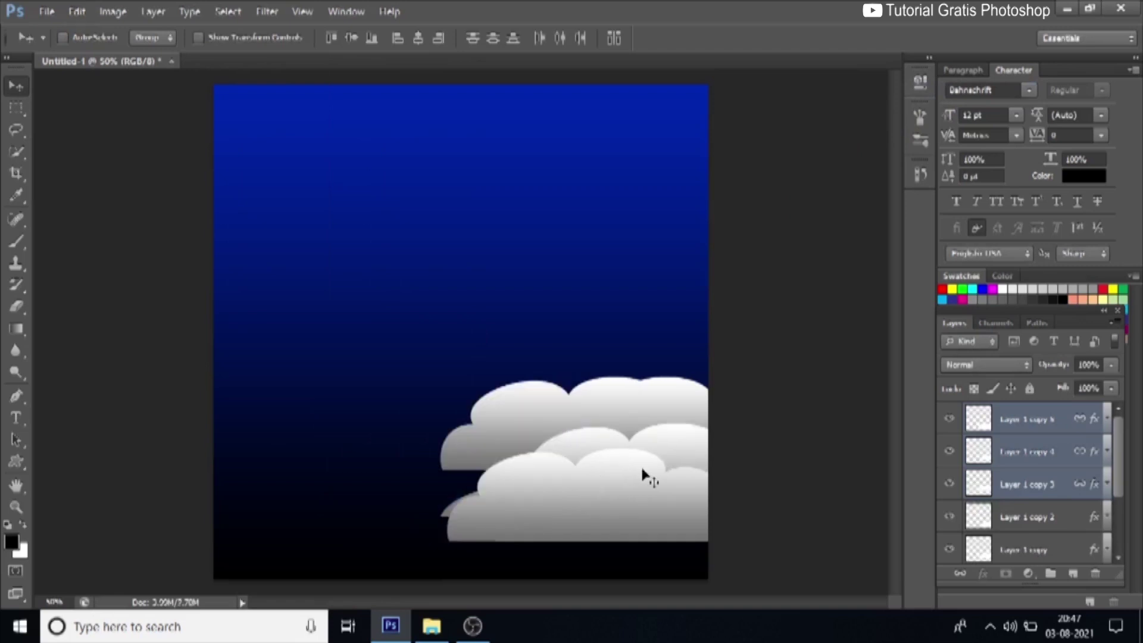
left_click_drag(487, 476, 236, 485)
left_click_drag(387, 485, 349, 486)
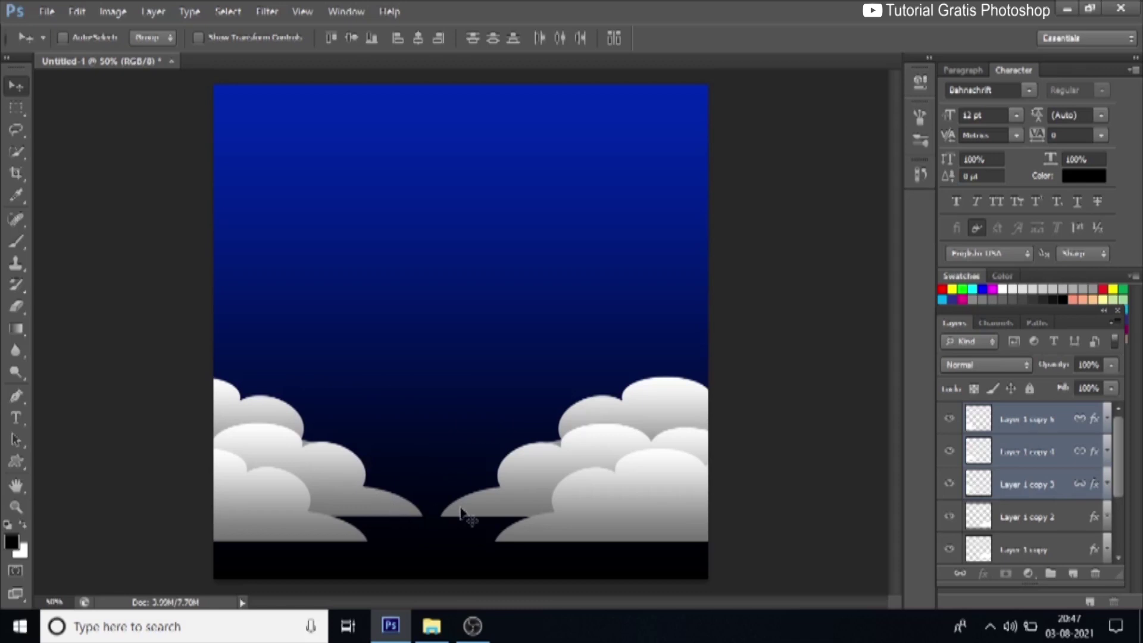
- Scale both cloud groups together to about 91% and reposition them so they are roughly centred across the canvas
left_click_drag(1123, 475, 1122, 523)
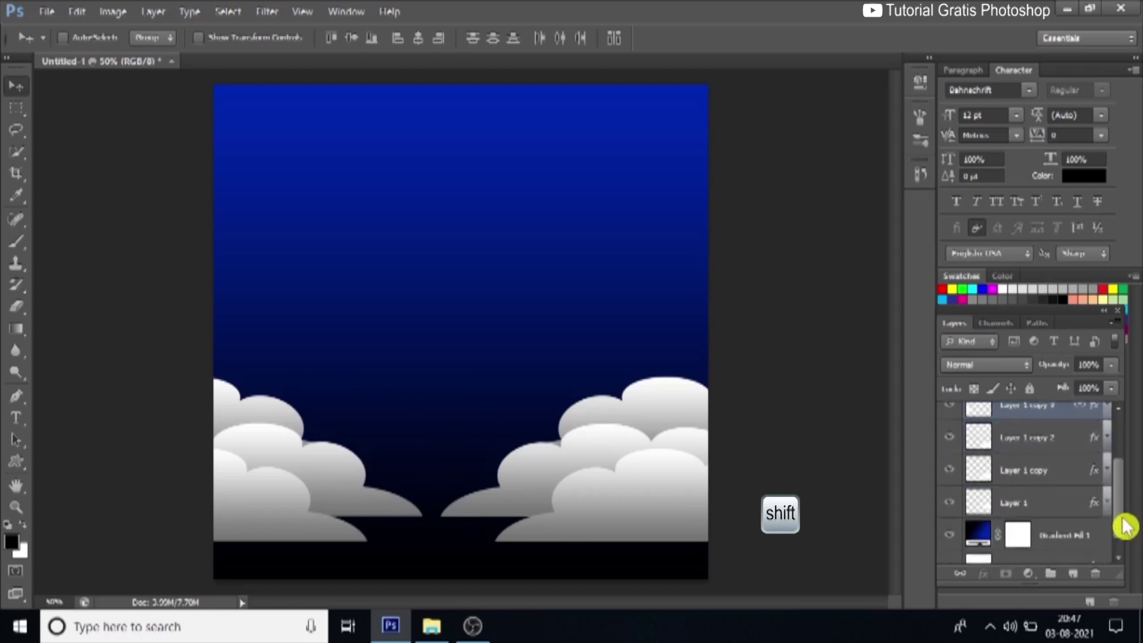
left_click(1070, 498, "shift")
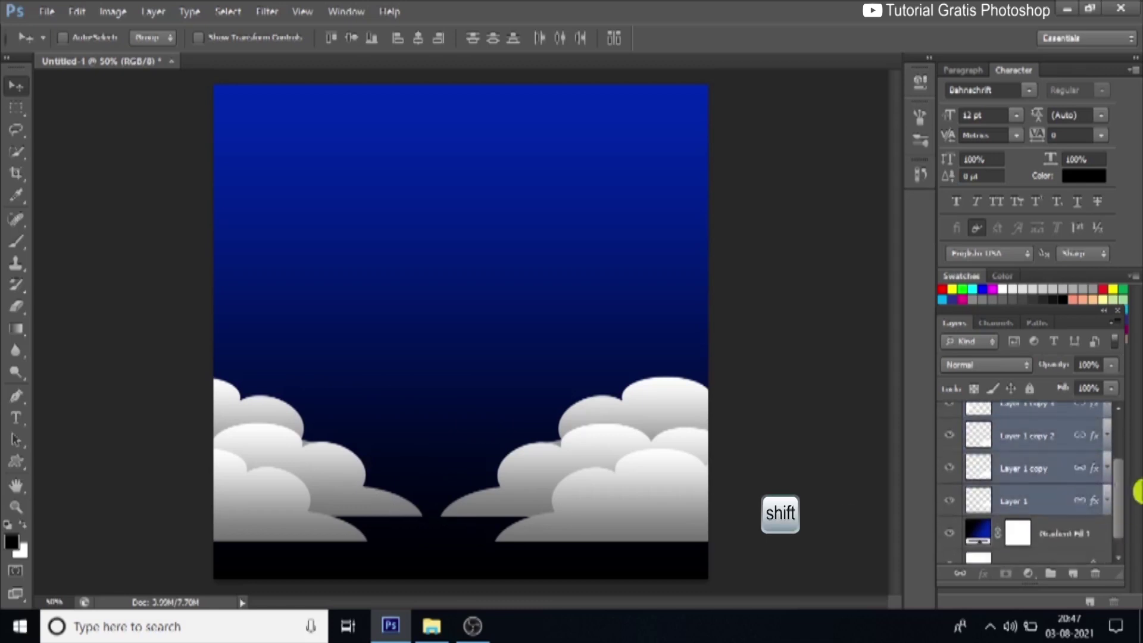
left_click_drag(1123, 498, 1123, 444)
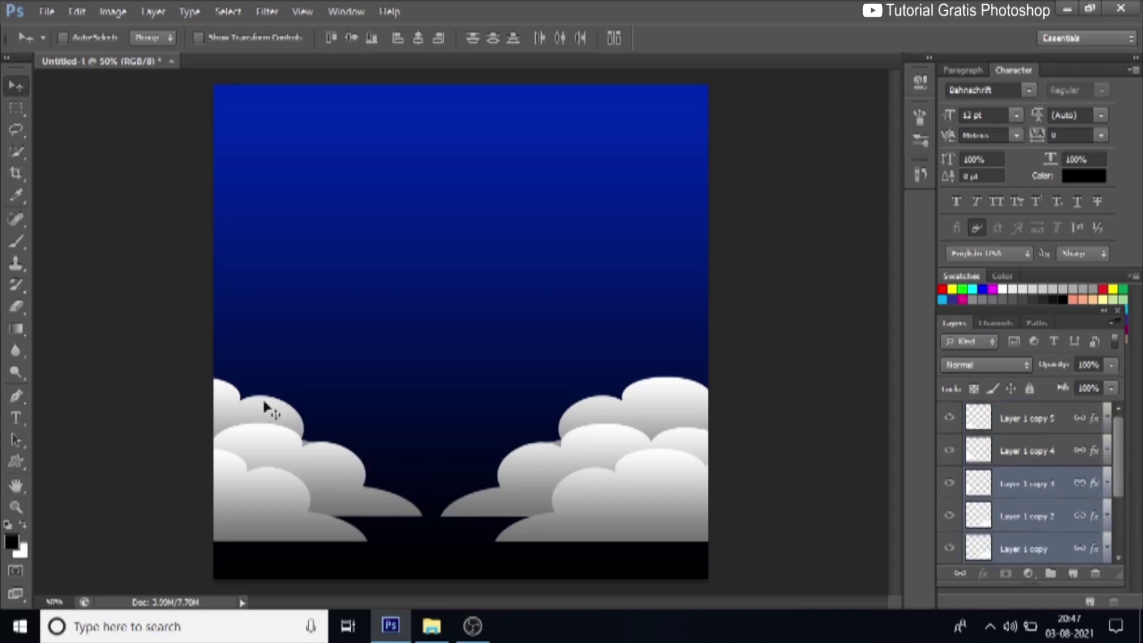
key("ctrl+t")
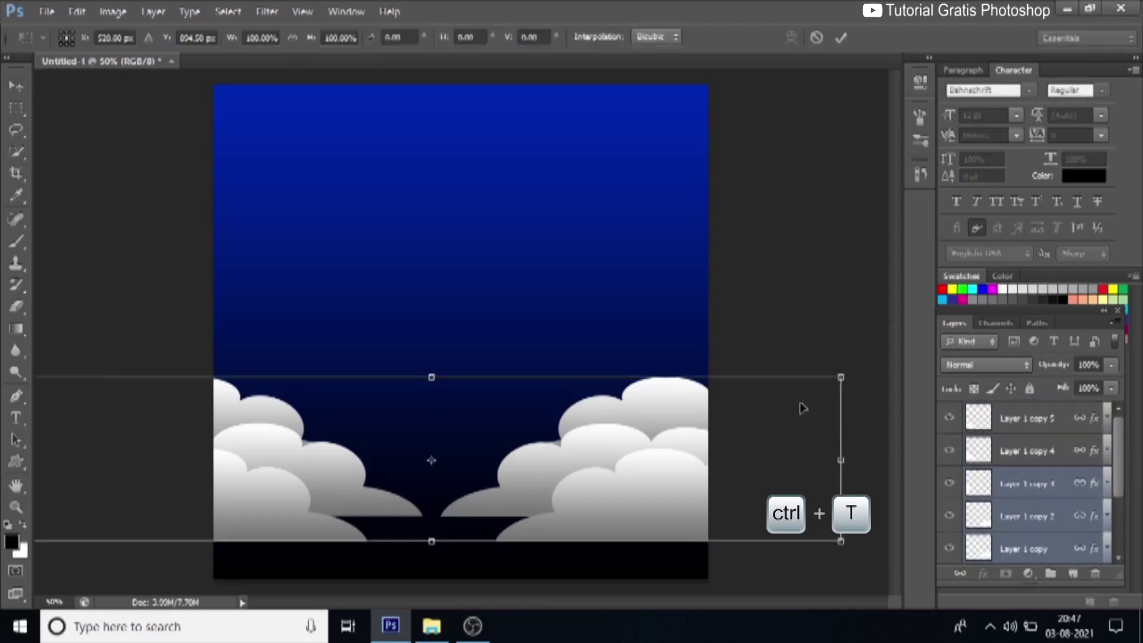
left_click_drag(839, 377, 768, 394)
left_click_drag(432, 501, 499, 494)
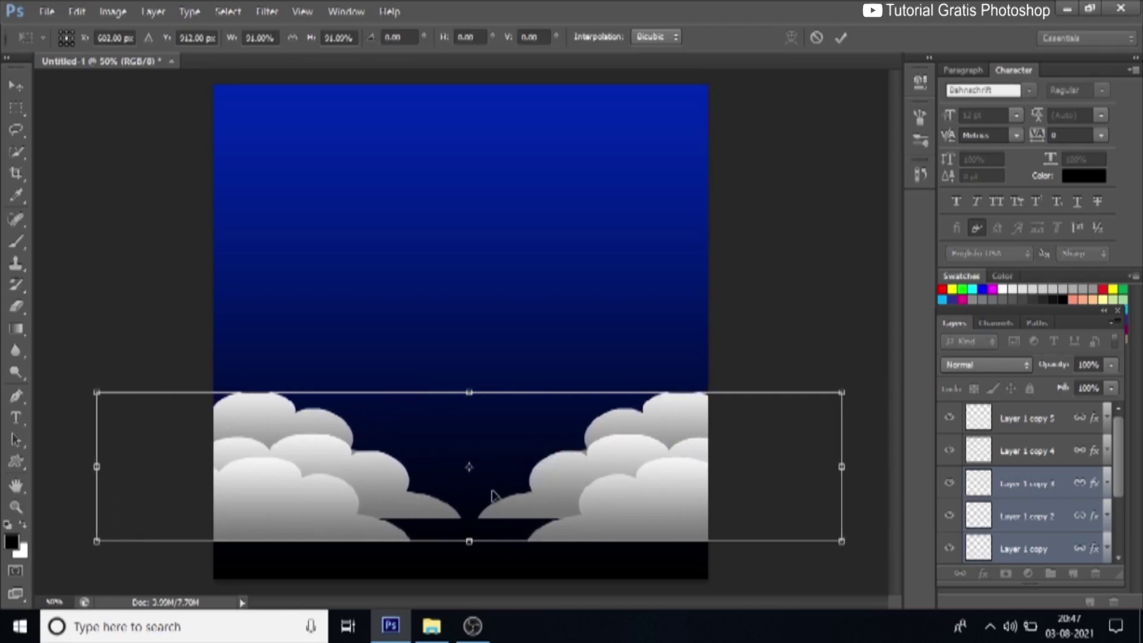
key("Left")
key("Left")
key("Left")
key("Left")
key("Left")
key("Left")
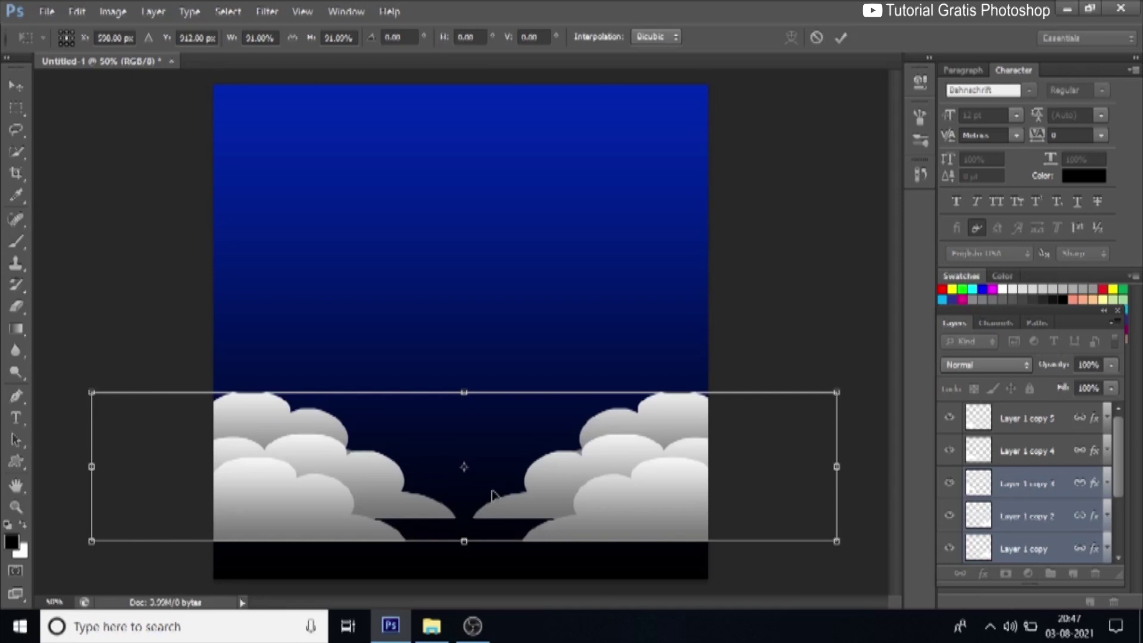
left_click(841, 37)
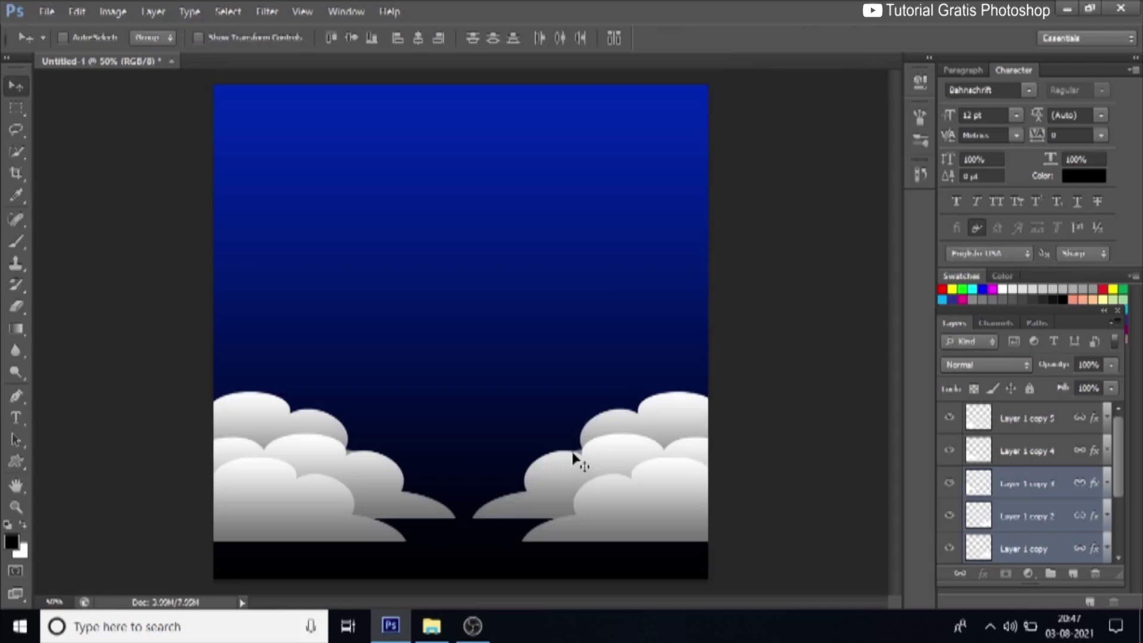
- Open eid-al-adha-mubarak.png and Kementerian_Agama.png from the Tahun baru Islam folder in Photoshop
left_click(431, 626)
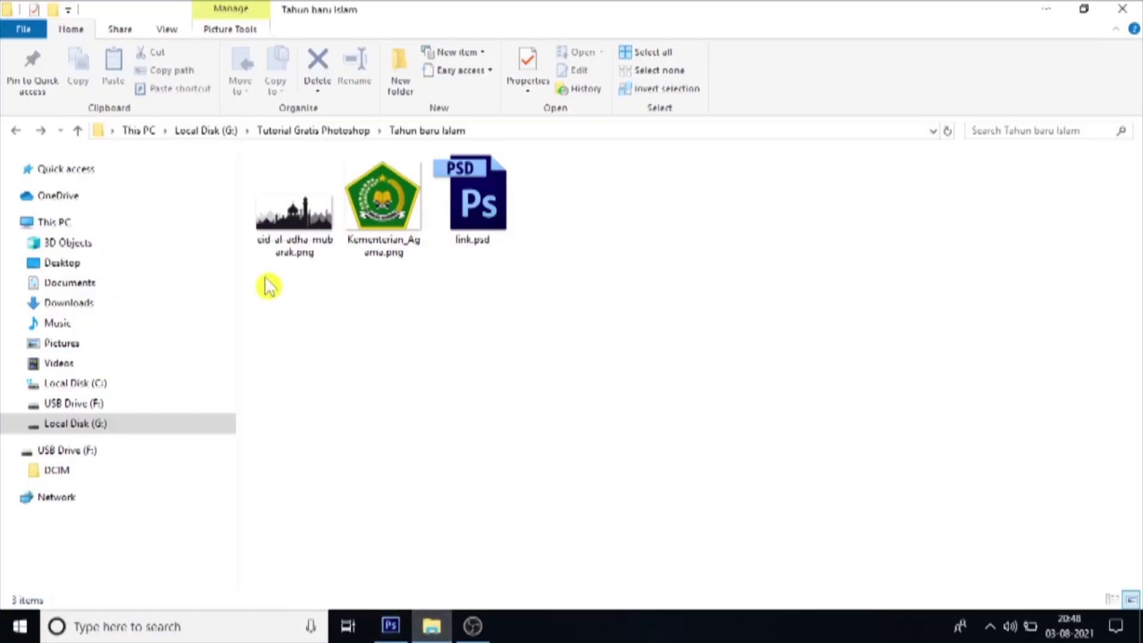
left_click_drag(264, 278, 392, 164)
left_click_drag(279, 237, 300, 58)
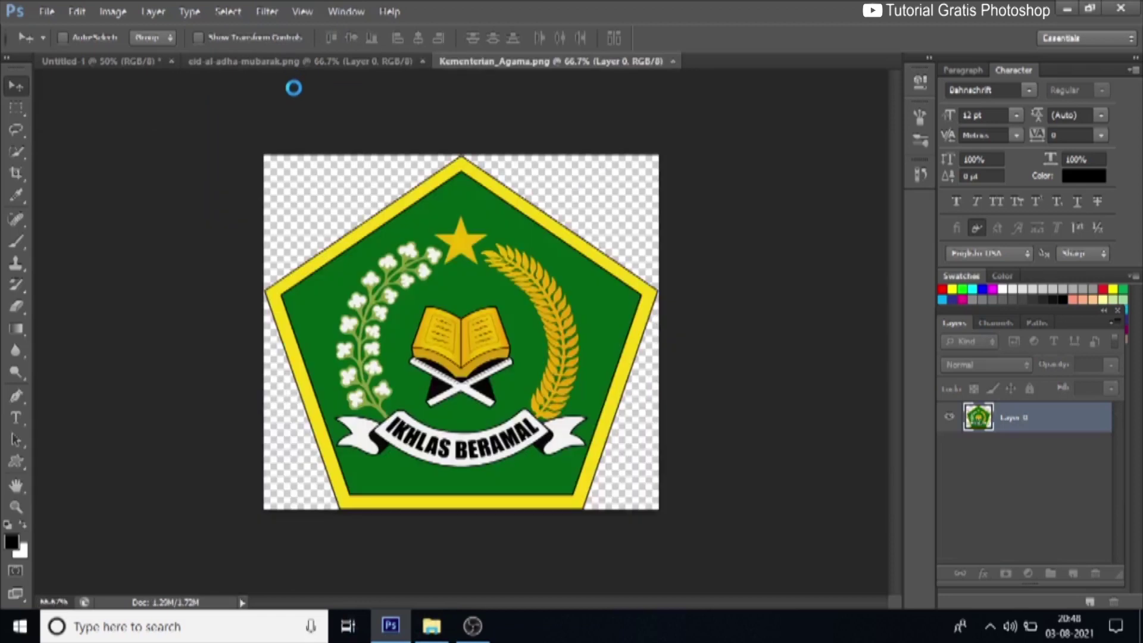
- Bring the mosque silhouette from eid-al-adha-mubarak.png into Untitled-1 and place its layer behind the clouds, just above the gradient fill
left_click(255, 62)
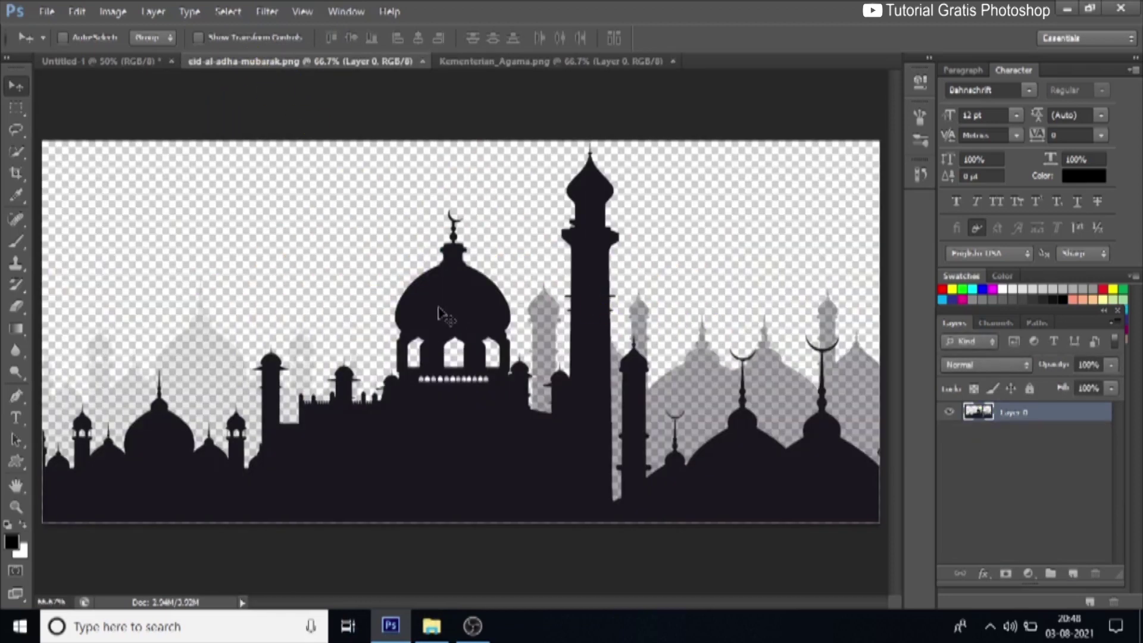
left_click_drag(439, 313, 508, 365)
left_click_drag(517, 410, 500, 415)
mouse_move(1074, 489)
left_mouse_down()
mouse_move(1075, 554)
mouse_move(1063, 485)
mouse_move(1058, 520)
mouse_move(1061, 489)
left_mouse_up()
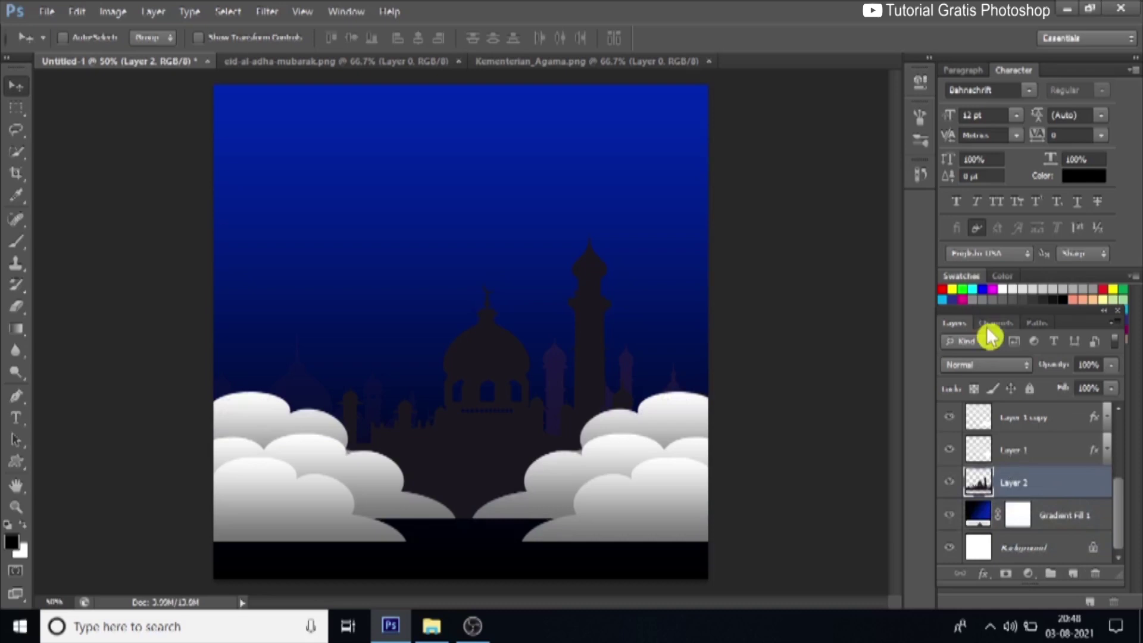
- Set the mosque silhouette layer's blend mode to Multiply and move it slightly up and to the right
left_click(994, 376)
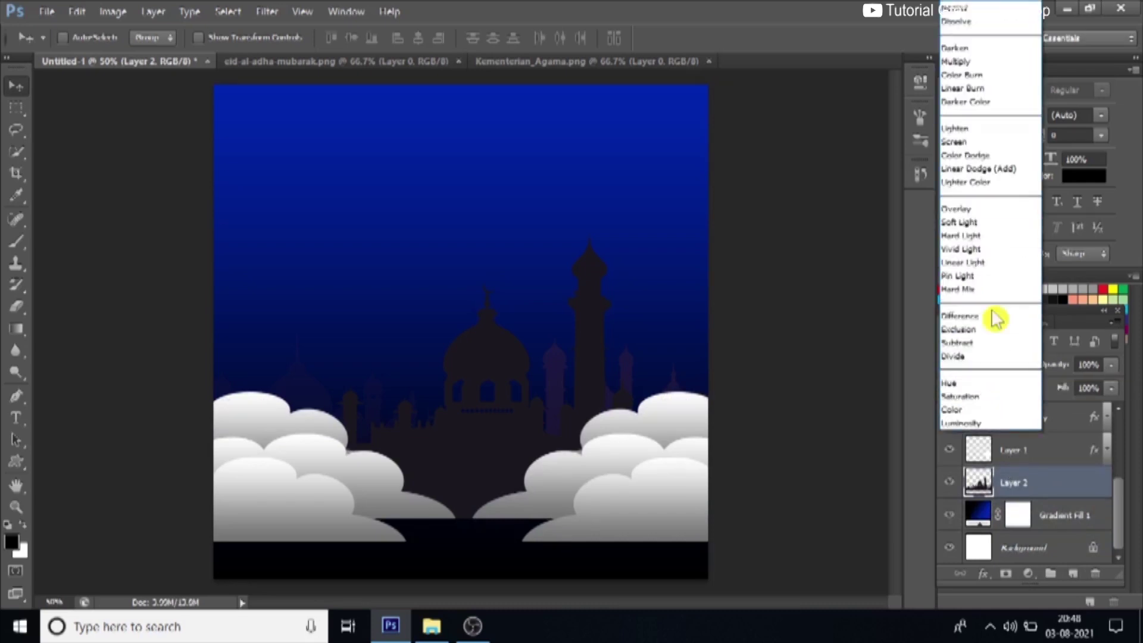
left_click(975, 63)
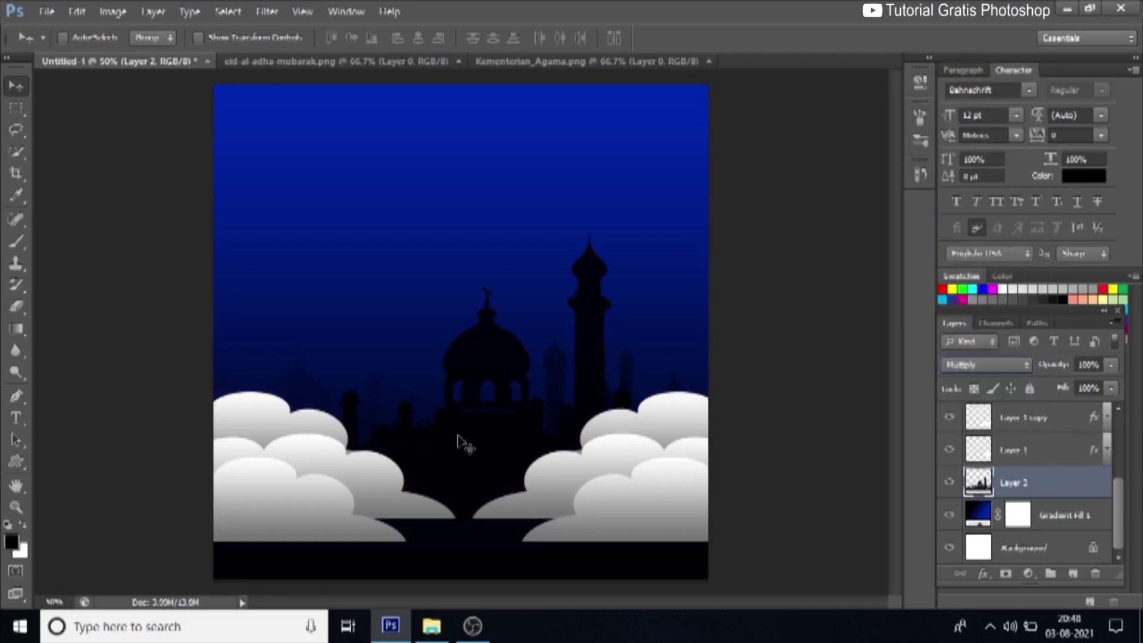
left_click_drag(458, 442, 470, 436)
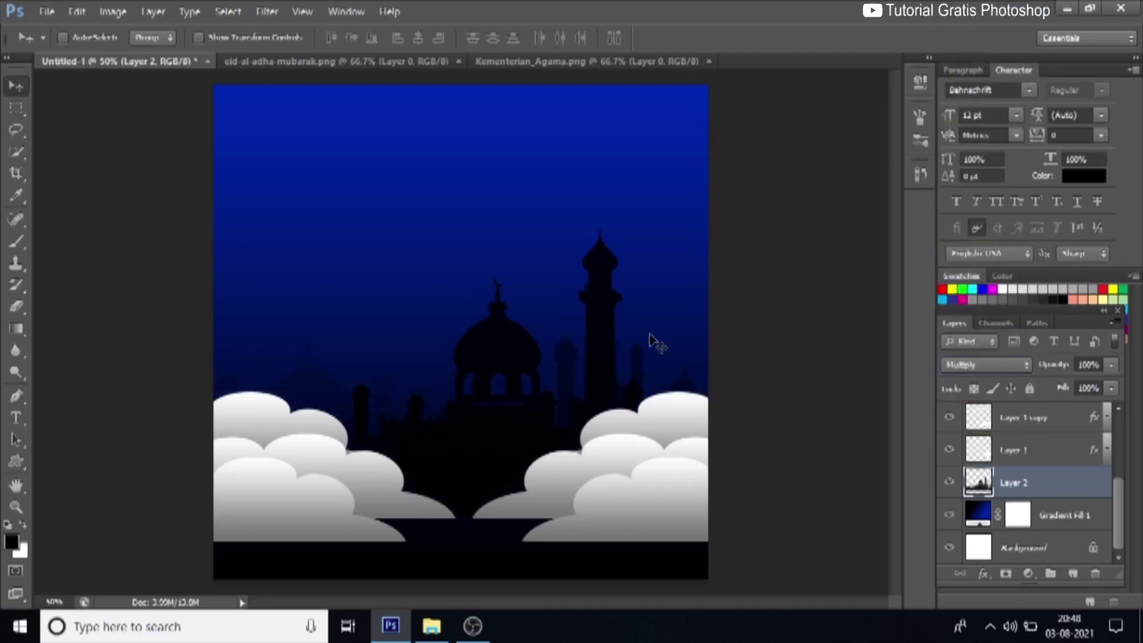
- Enlarge the mosque silhouette to about 116.5% and reposition it so the tall minaret stands near the canvas's right edge
key("ctrl+t")
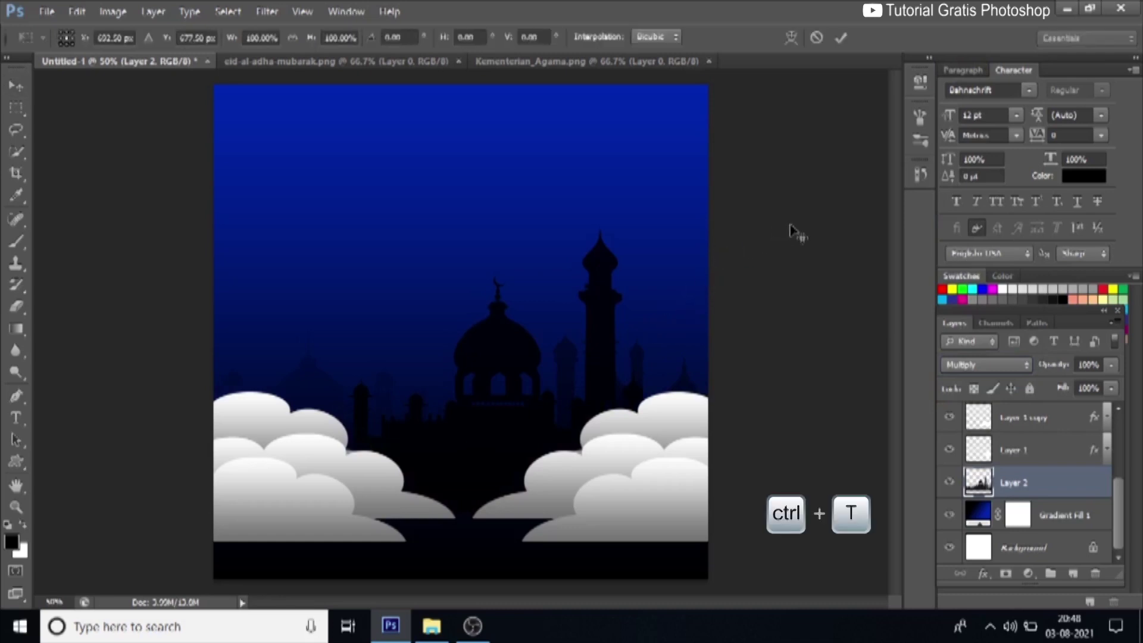
left_click_drag(826, 213, 904, 135)
left_click_drag(715, 358, 712, 345)
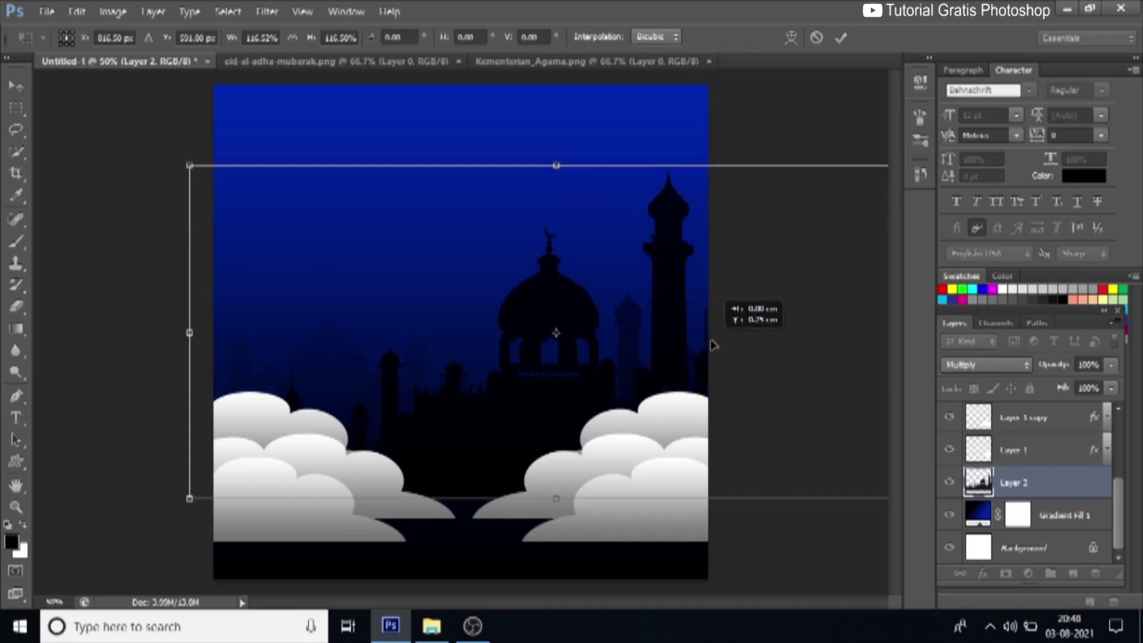
left_click(841, 38)
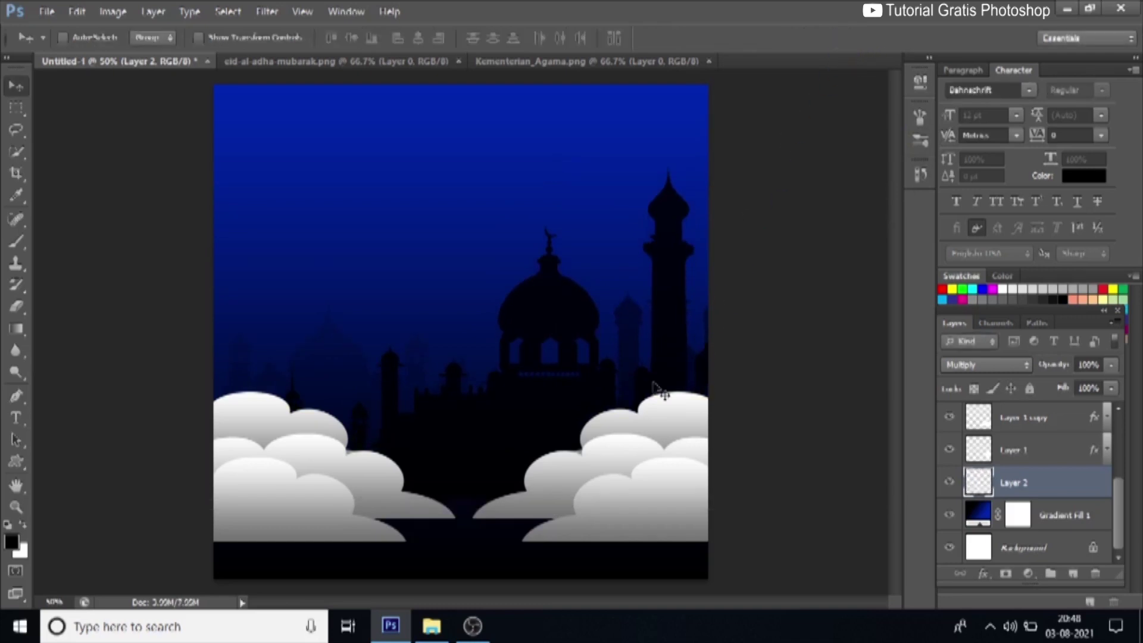
left_click_drag(651, 400, 636, 405)
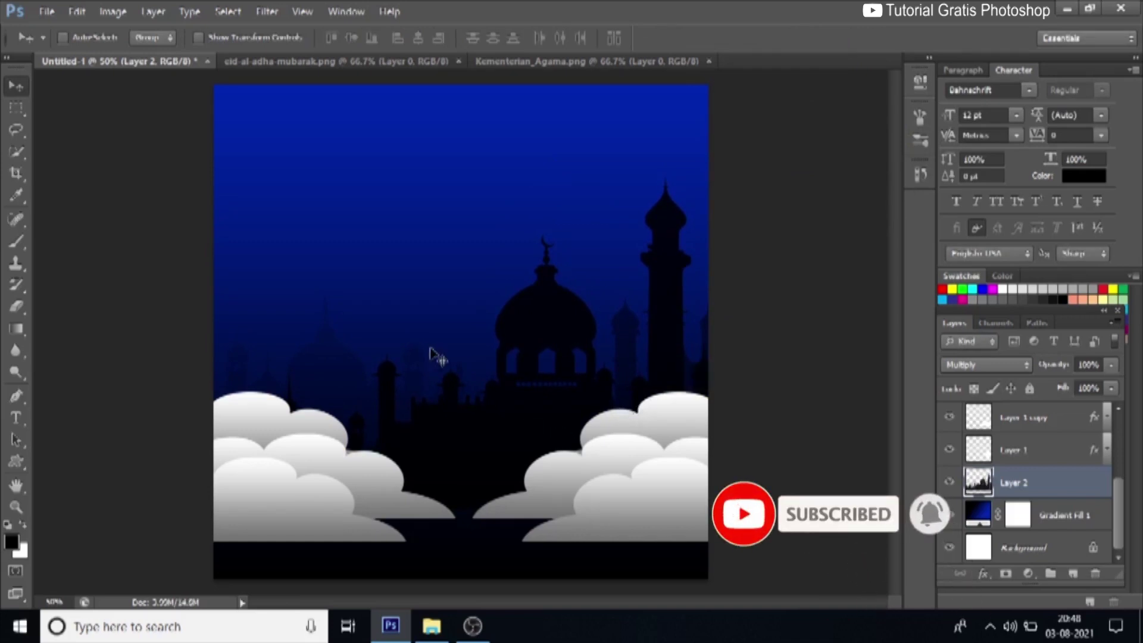
- Add the horizontal text "Selamat" in white (ffffff) Arabela font in the upper-left area of the sky
left_click(16, 417)
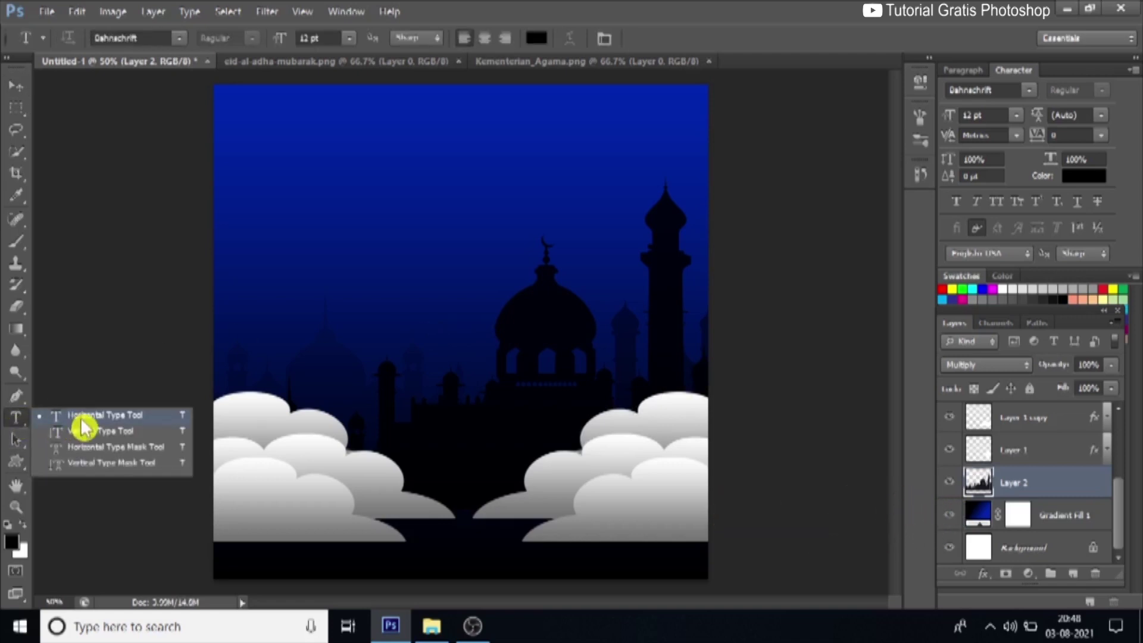
left_click(84, 422)
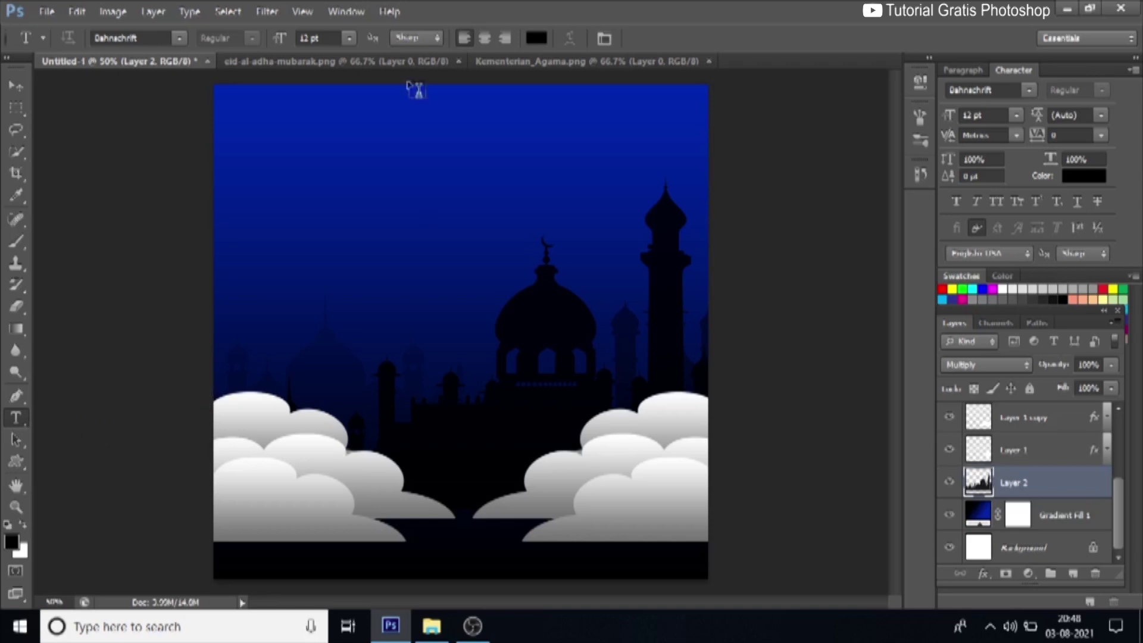
left_click(178, 38)
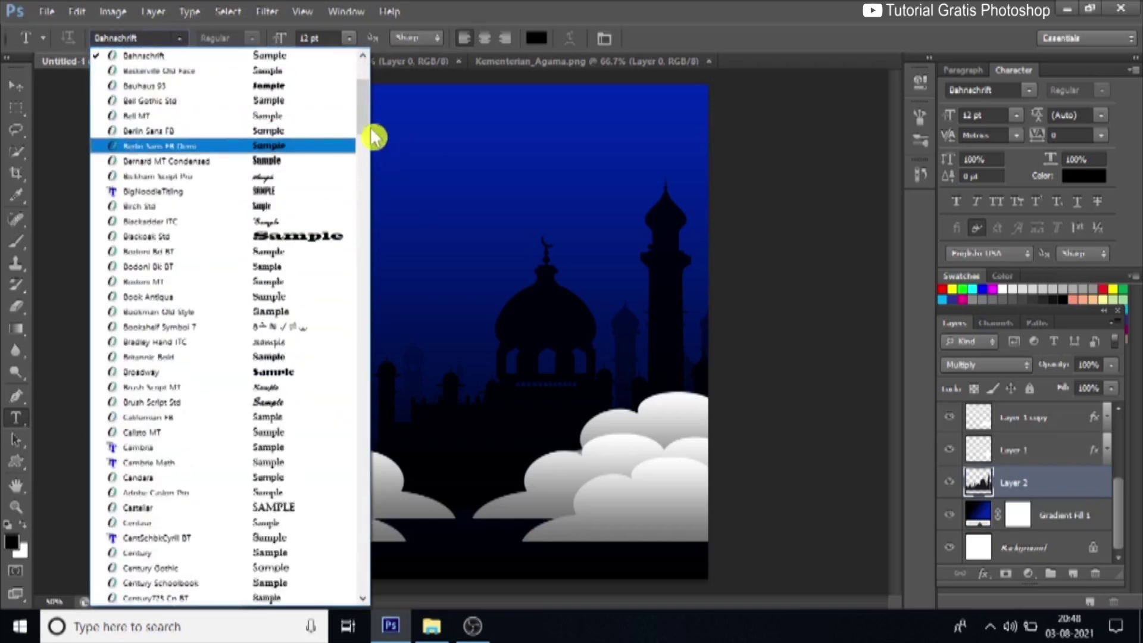
scroll(368, 83, "up", 4)
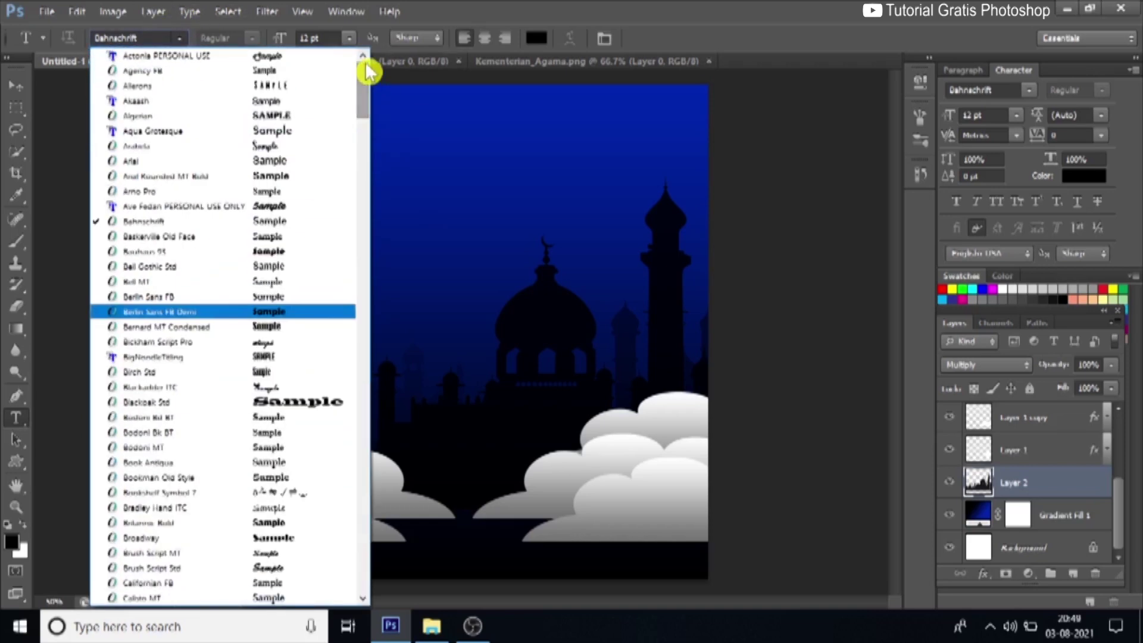
left_click(282, 147)
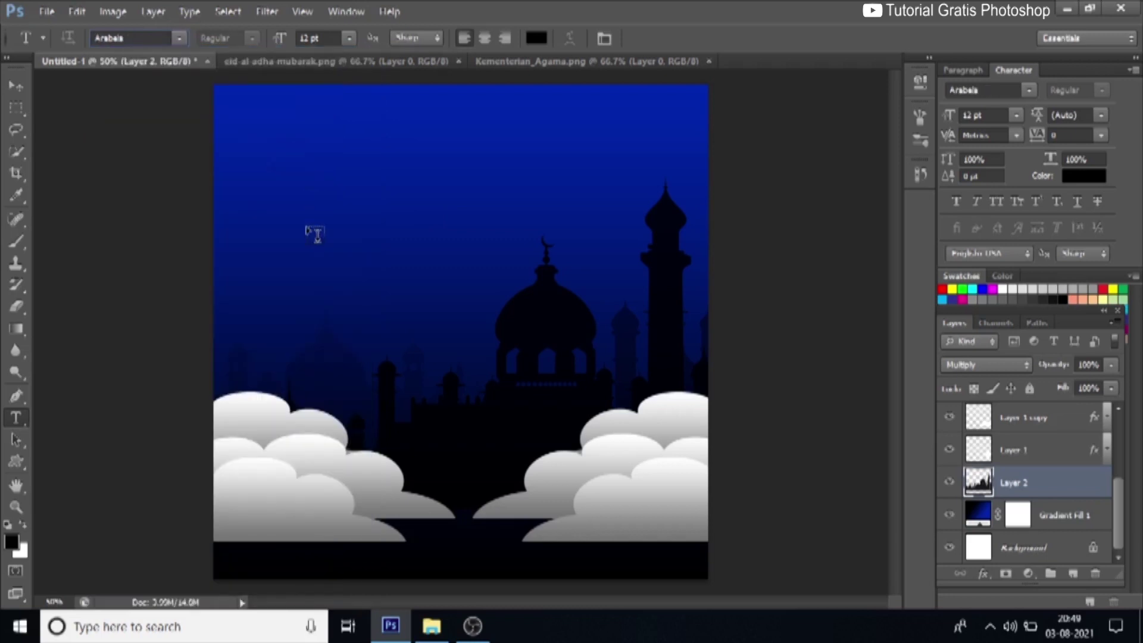
left_click(536, 38)
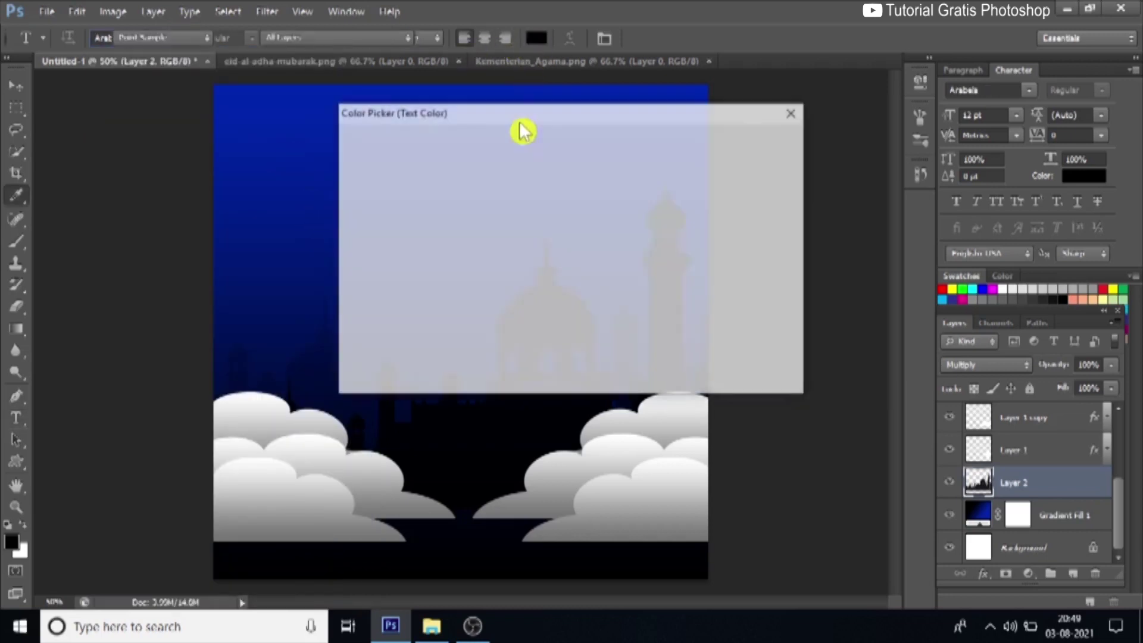
left_click_drag(323, 111, 323, 103)
left_click(727, 143)
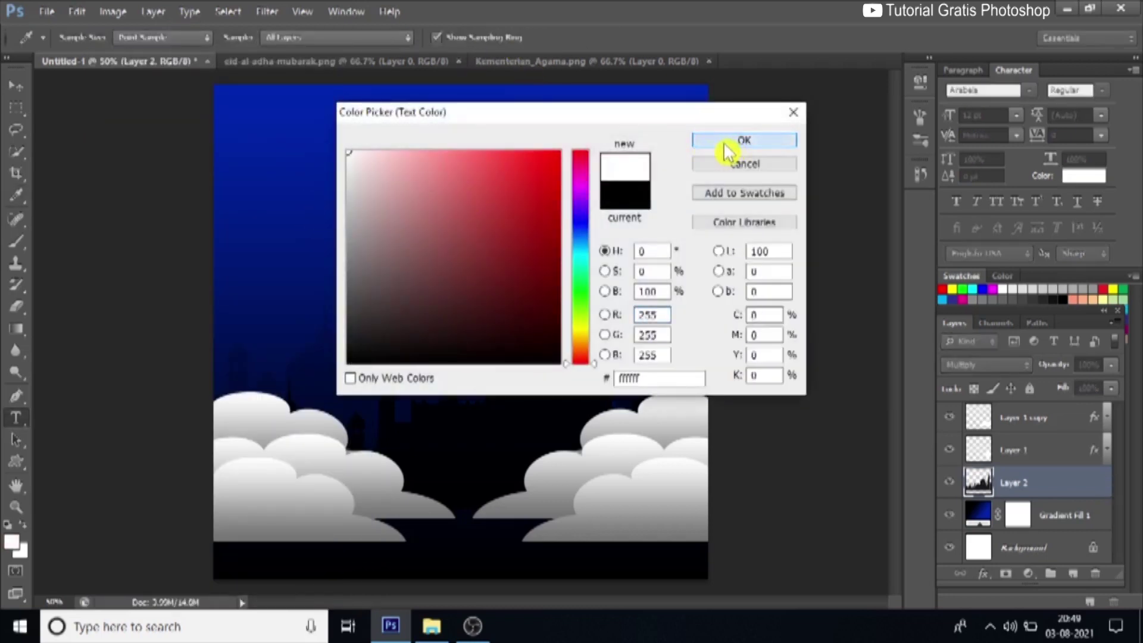
left_click(290, 193)
type("Selamat")
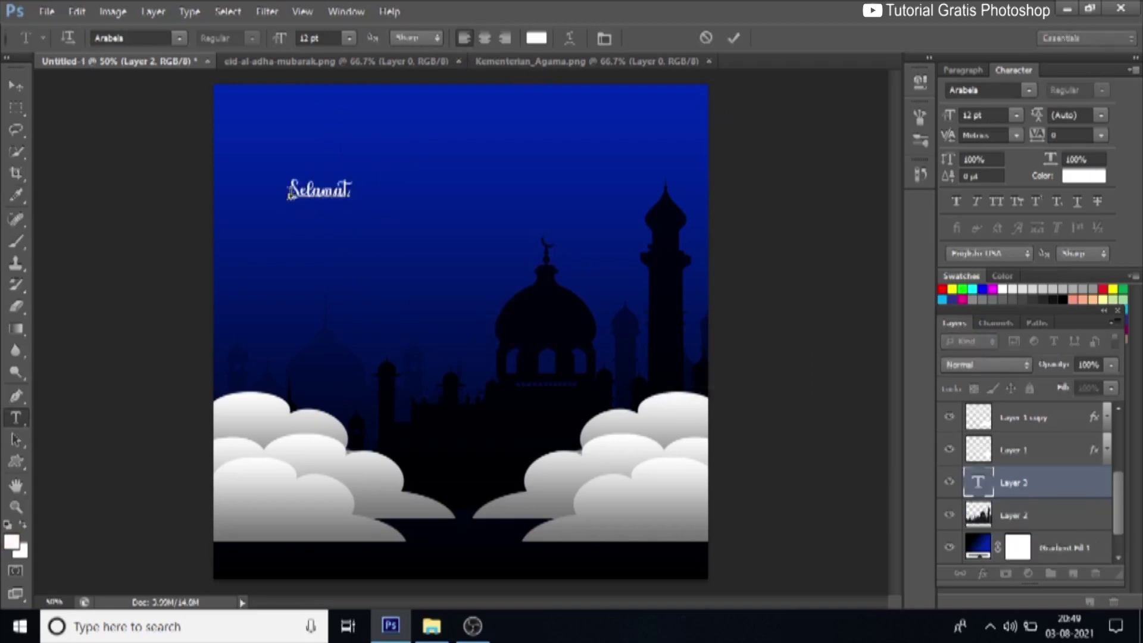
left_click(26, 94)
- Scale the "Selamat" text to about 200% and move it slightly left in the sky
key("ctrl+t")
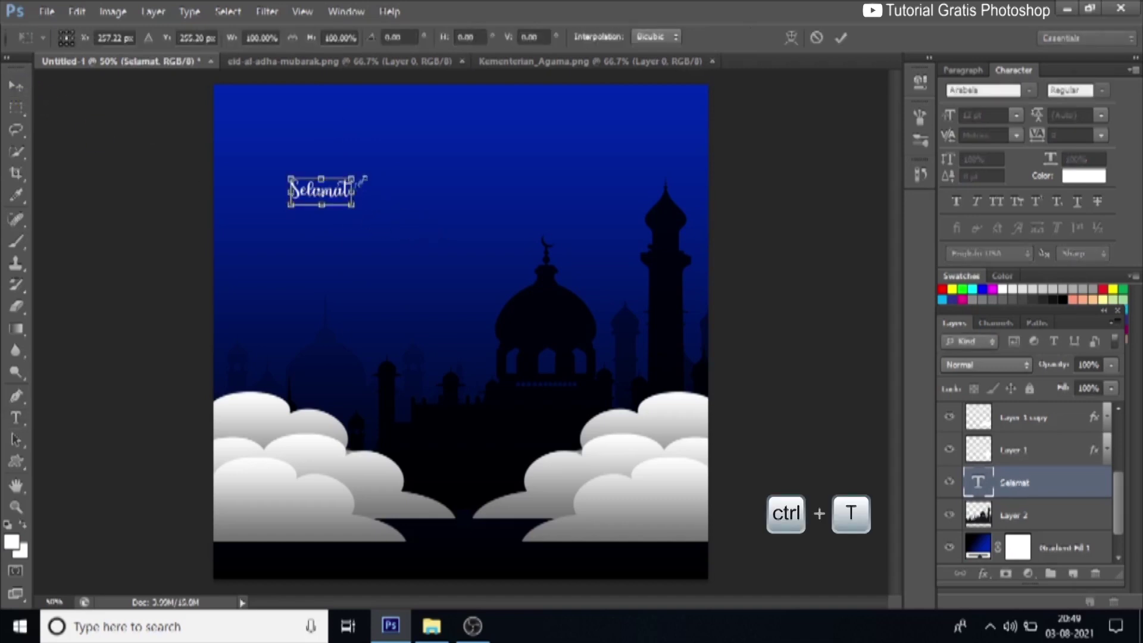
left_click_drag(353, 179, 406, 156)
left_click_drag(280, 212, 281, 217)
left_click_drag(354, 199, 332, 207)
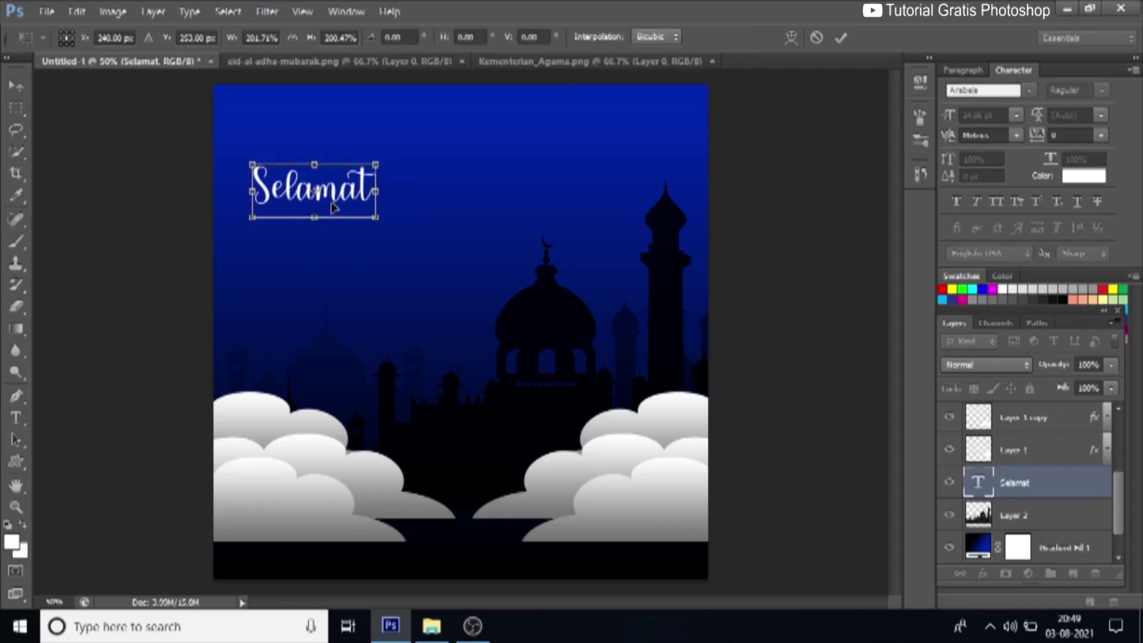
left_click(844, 38)
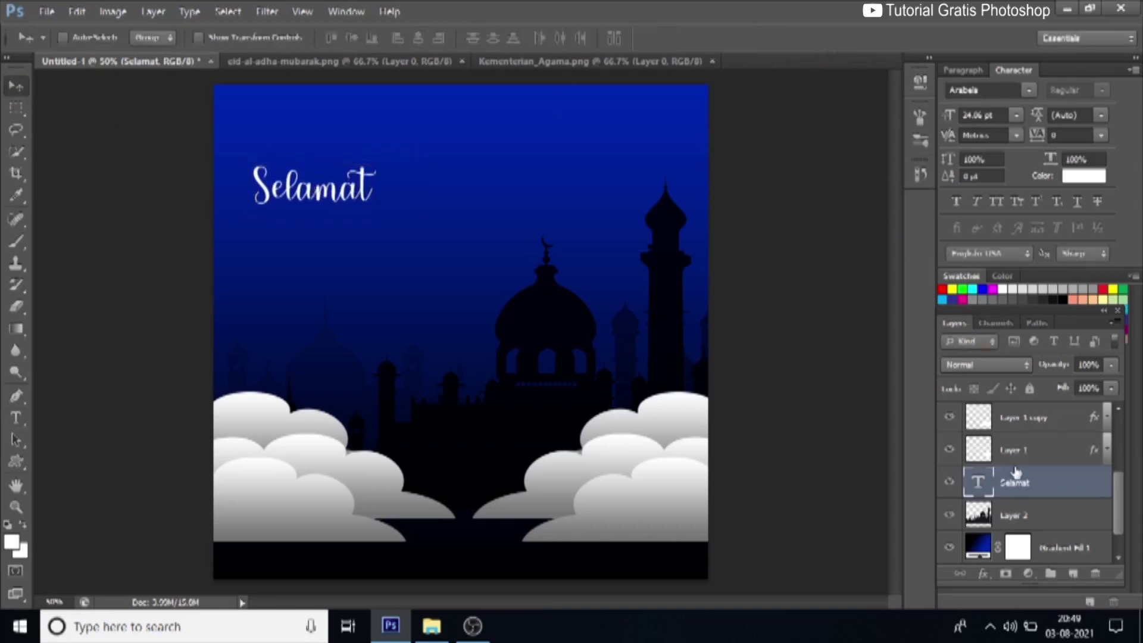
- Duplicate the Selamat text layer and place the copy directly below the original
right_click(1020, 491)
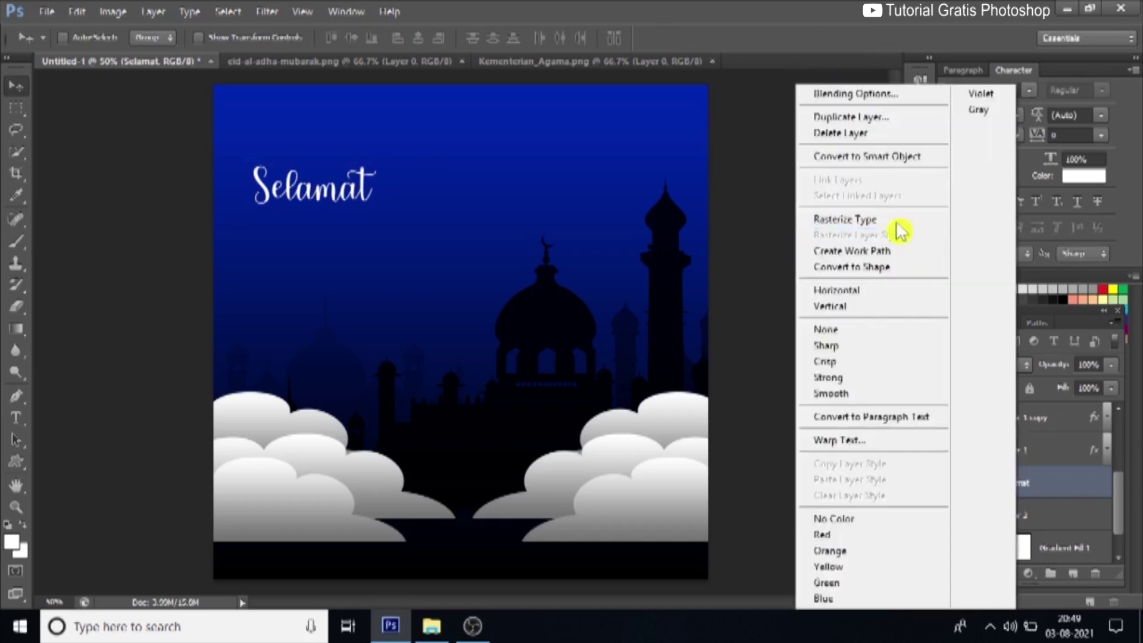
left_click(874, 118)
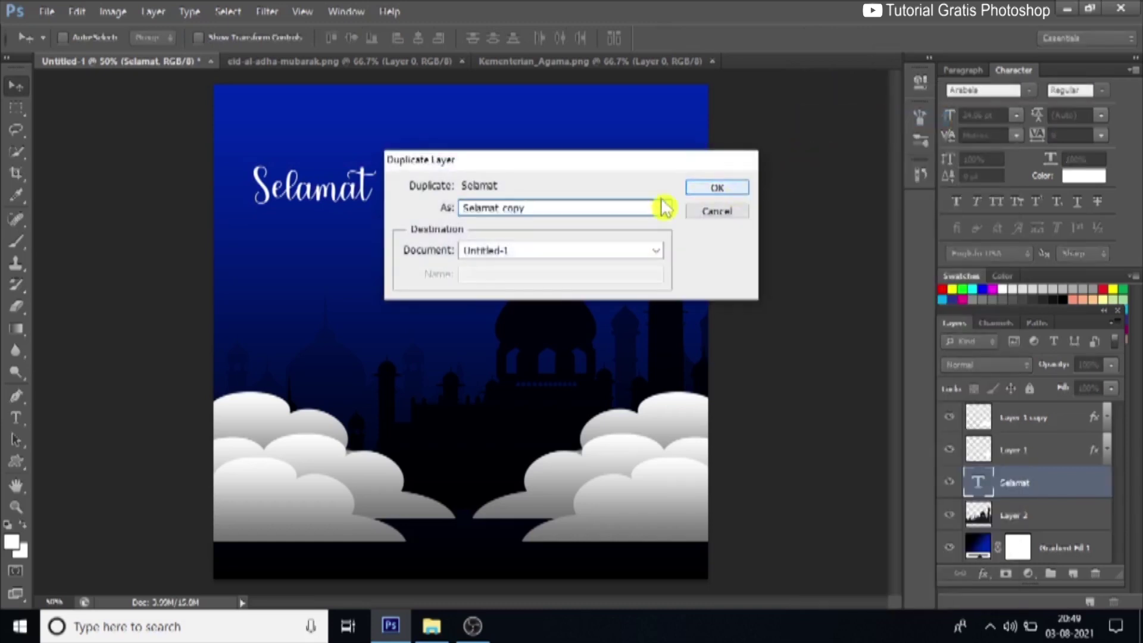
key("Return")
left_click_drag(337, 206, 331, 238)
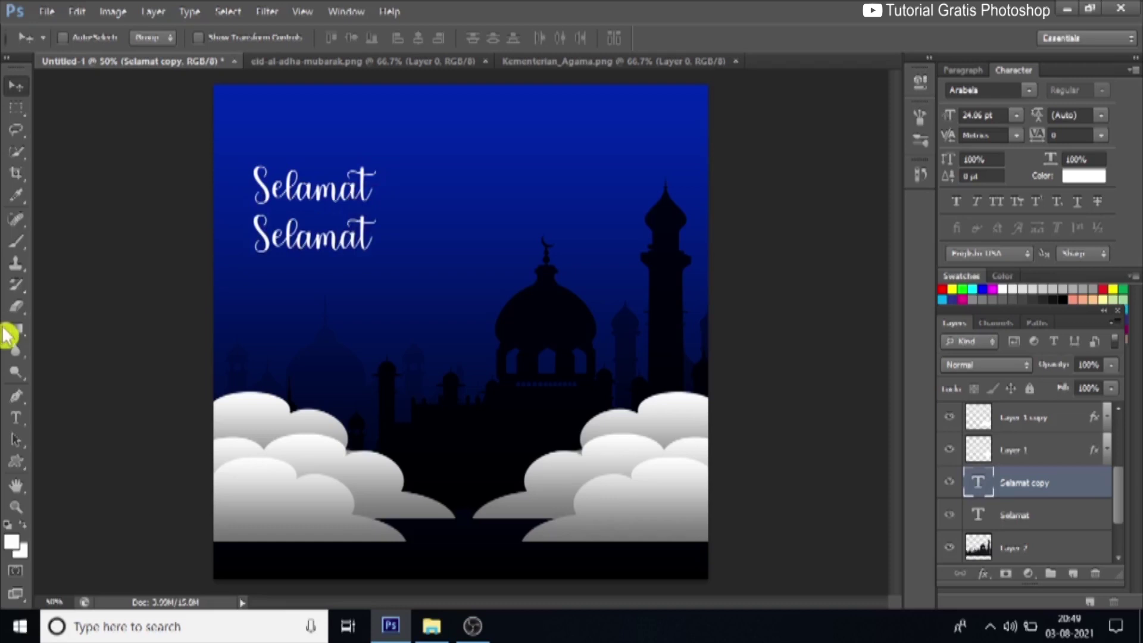
- Replace the wording of the lower "Selamat" text with "Tahun Baru"
left_click(13, 422)
left_click_drag(13, 426, 92, 419)
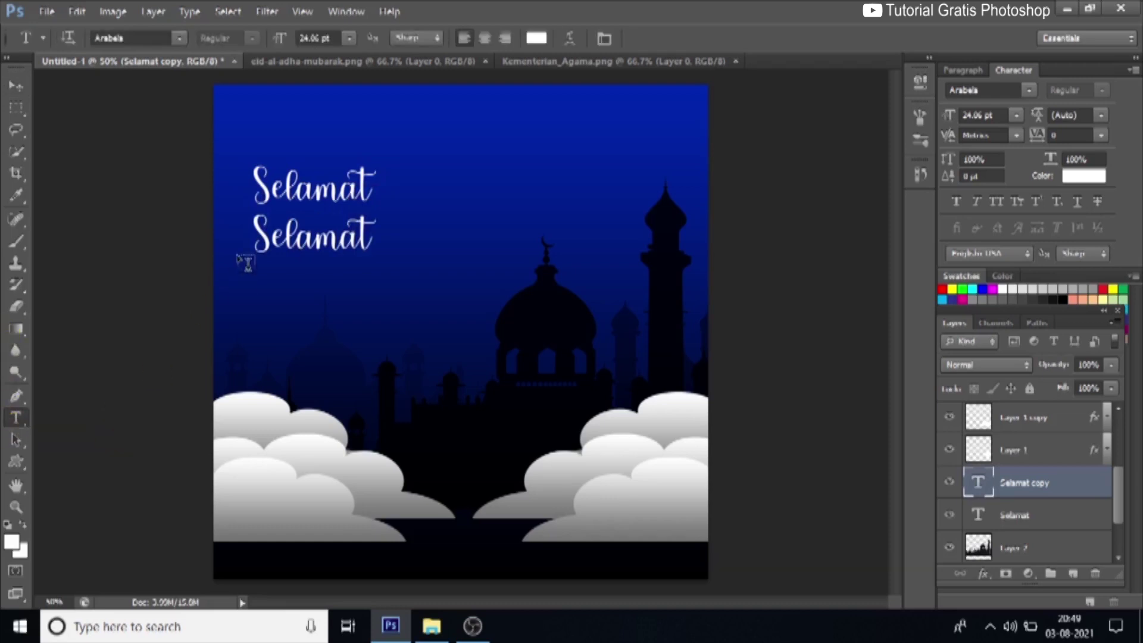
left_click_drag(255, 236, 492, 242)
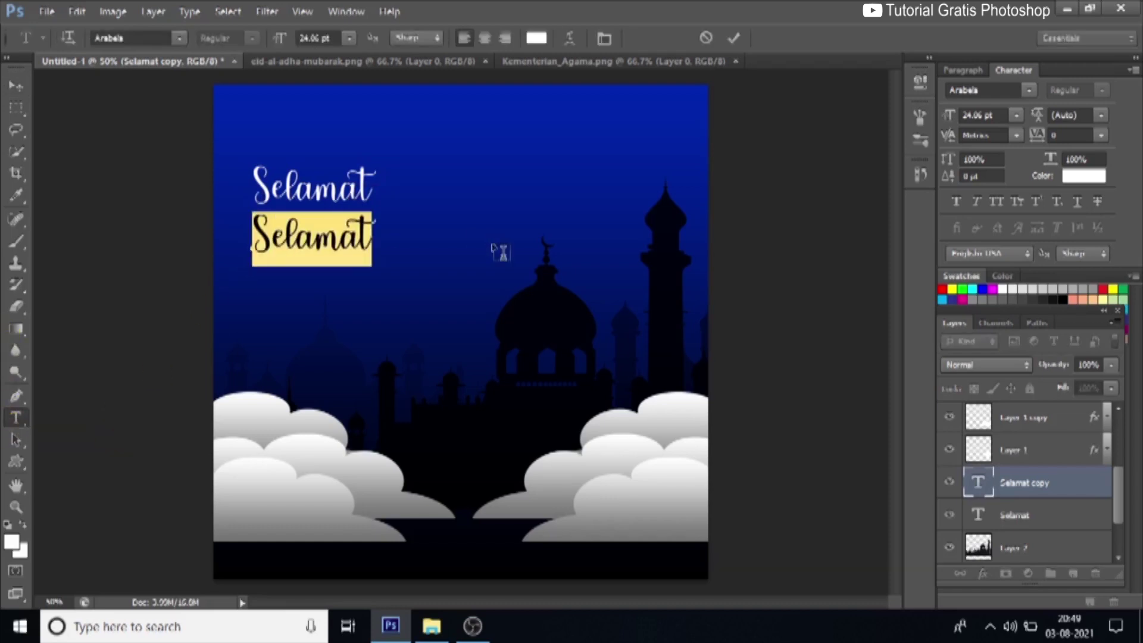
type("HTahun Baru")
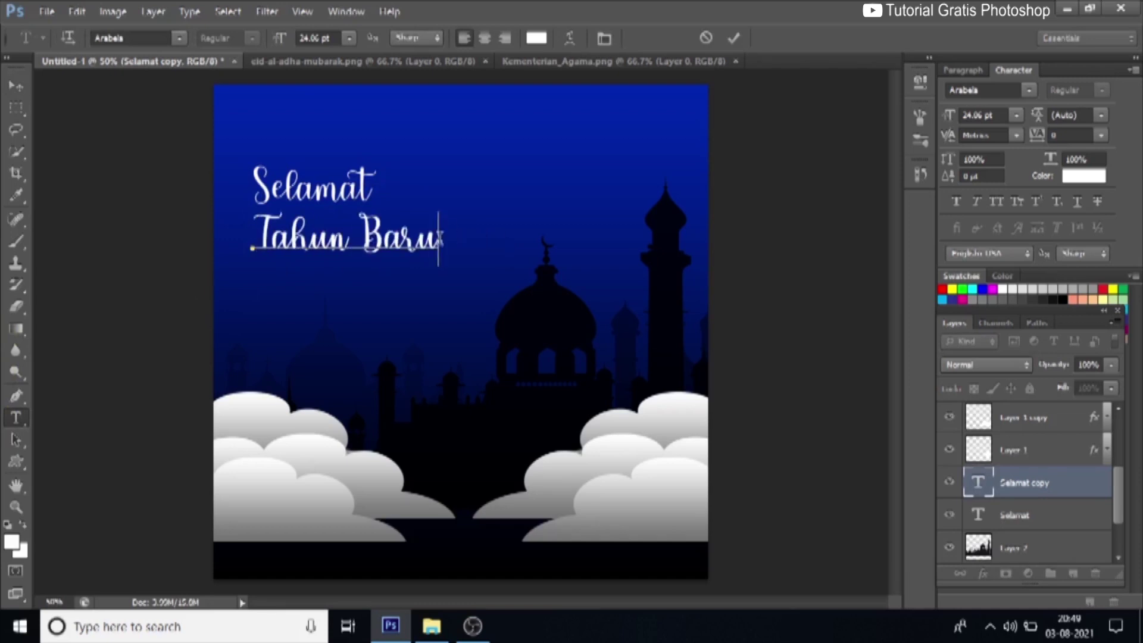
- Set the "Tahun Baru" text to Montserrat at 19 pt and move it up closer beneath "Selamat"
left_click_drag(439, 238, 244, 240)
left_click(180, 38)
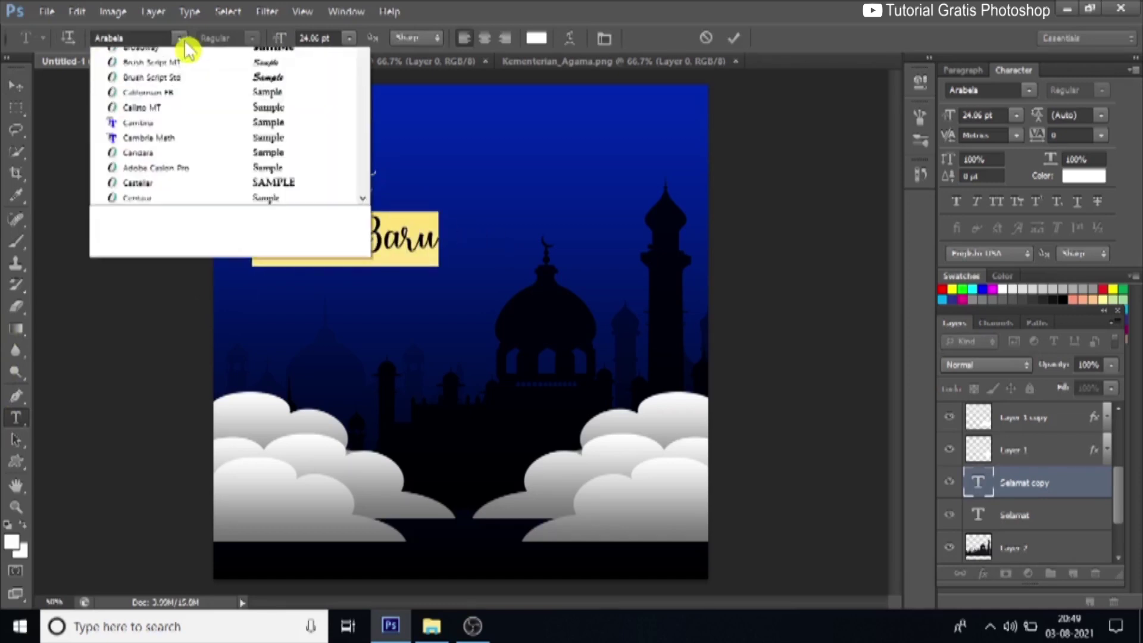
left_click_drag(370, 109, 379, 358)
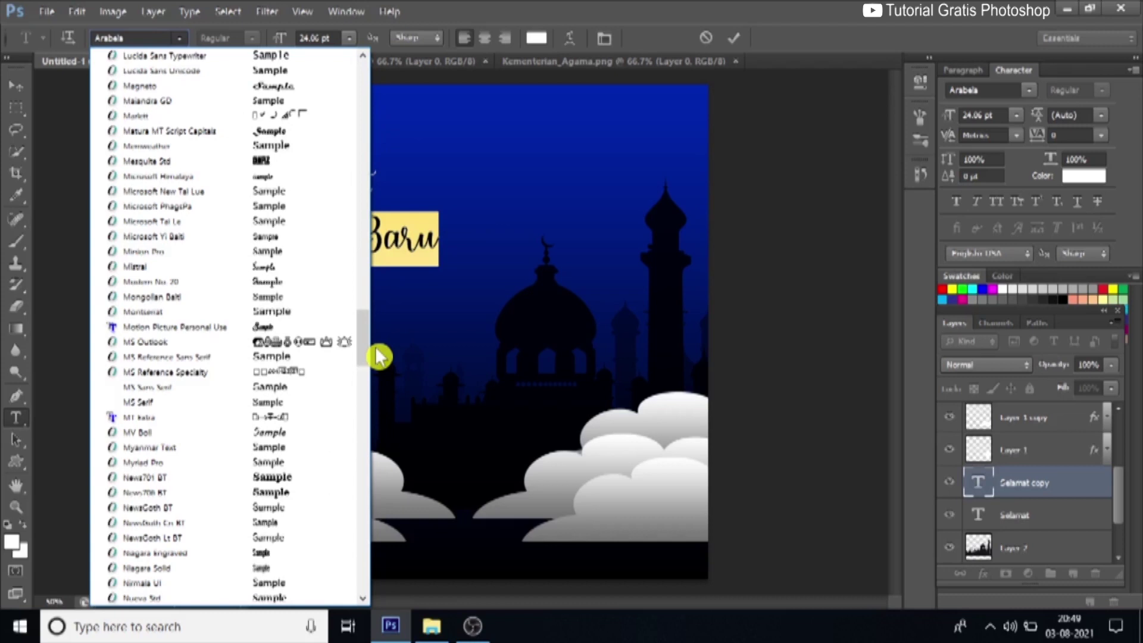
left_click(189, 313)
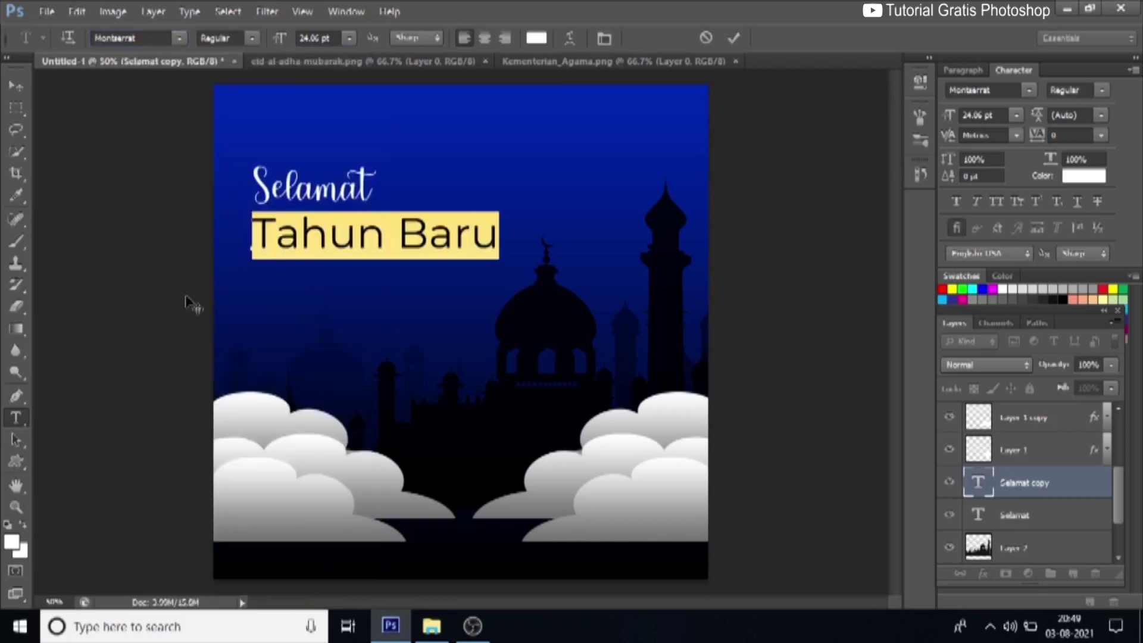
left_click_drag(332, 38, 311, 39)
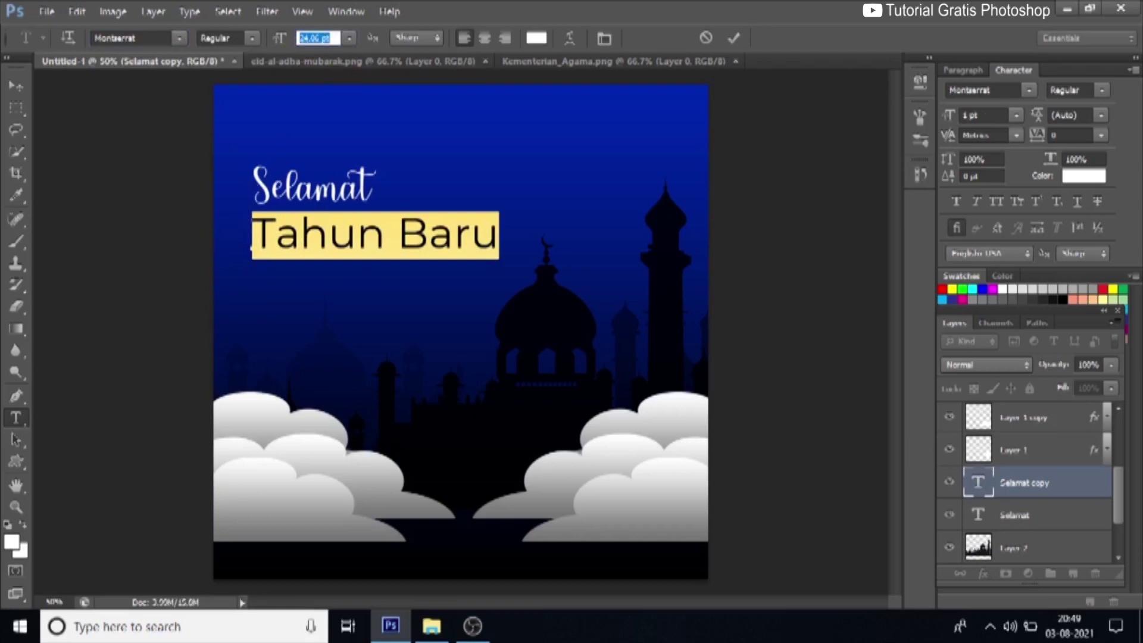
type("19")
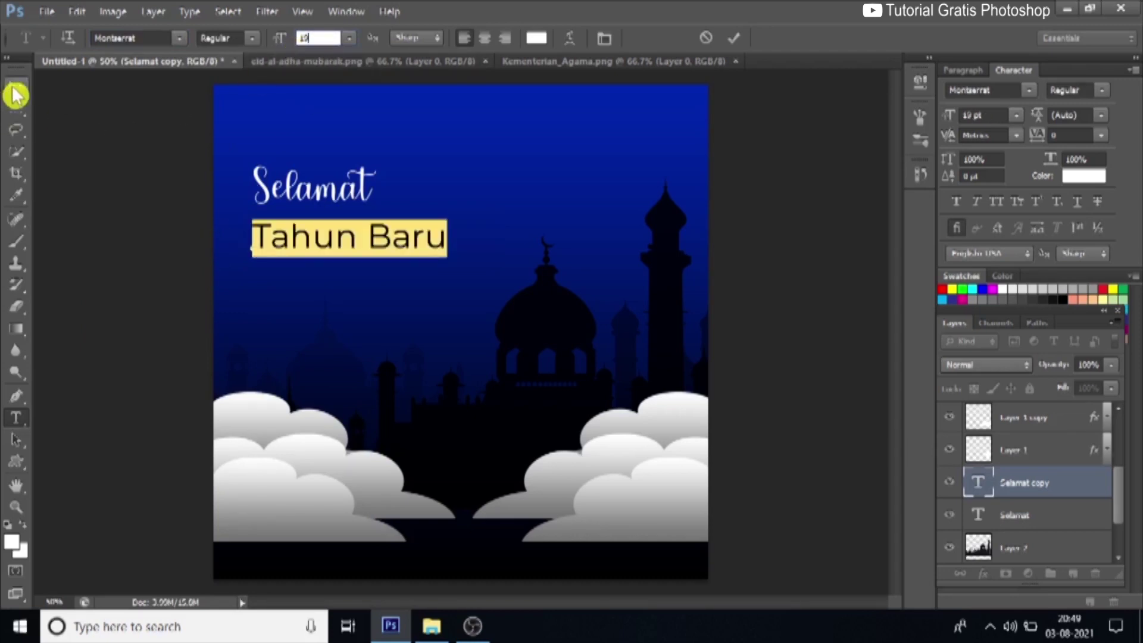
left_click(15, 95)
left_click_drag(332, 248, 327, 235)
- Set the font weight of the "Tahun Baru" text to Bold
left_click(16, 418)
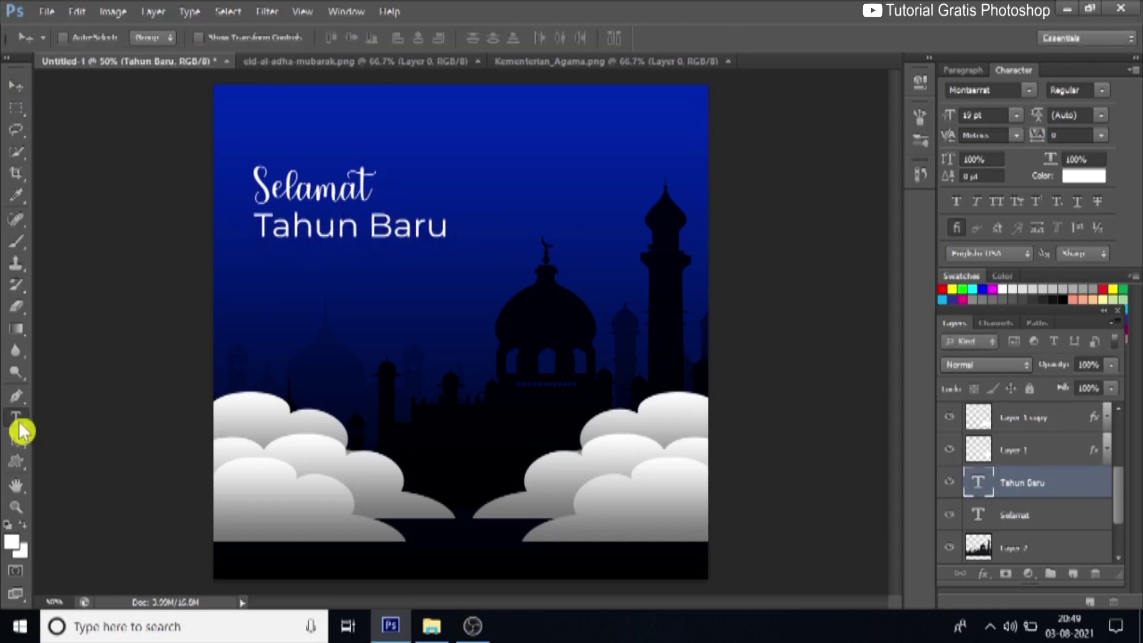
left_click(90, 415)
left_click(251, 39)
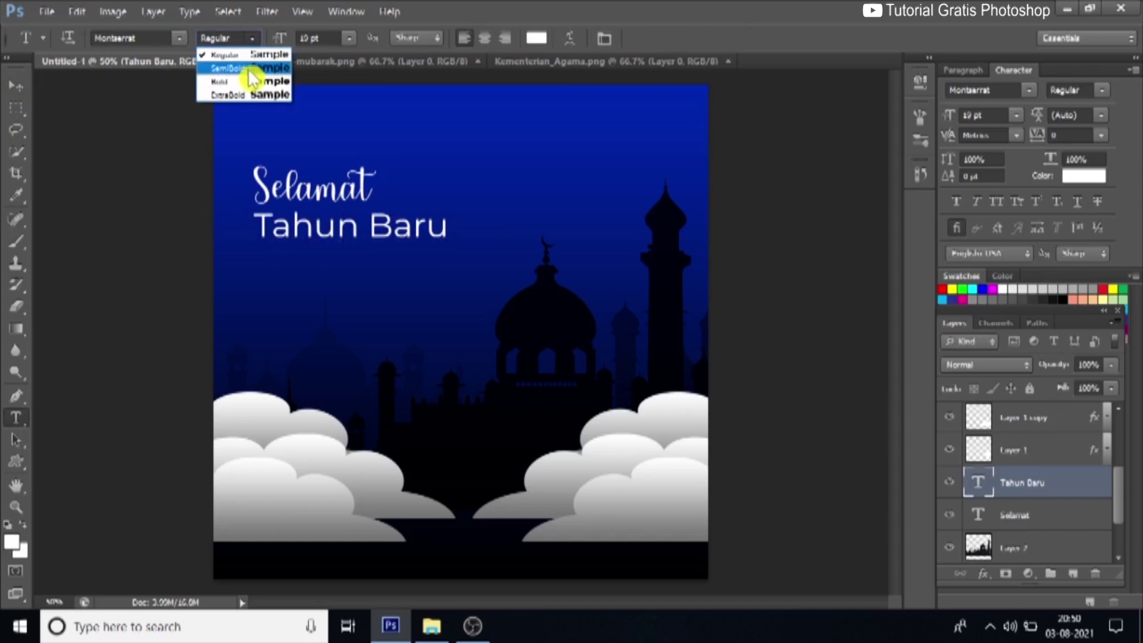
left_click(253, 91)
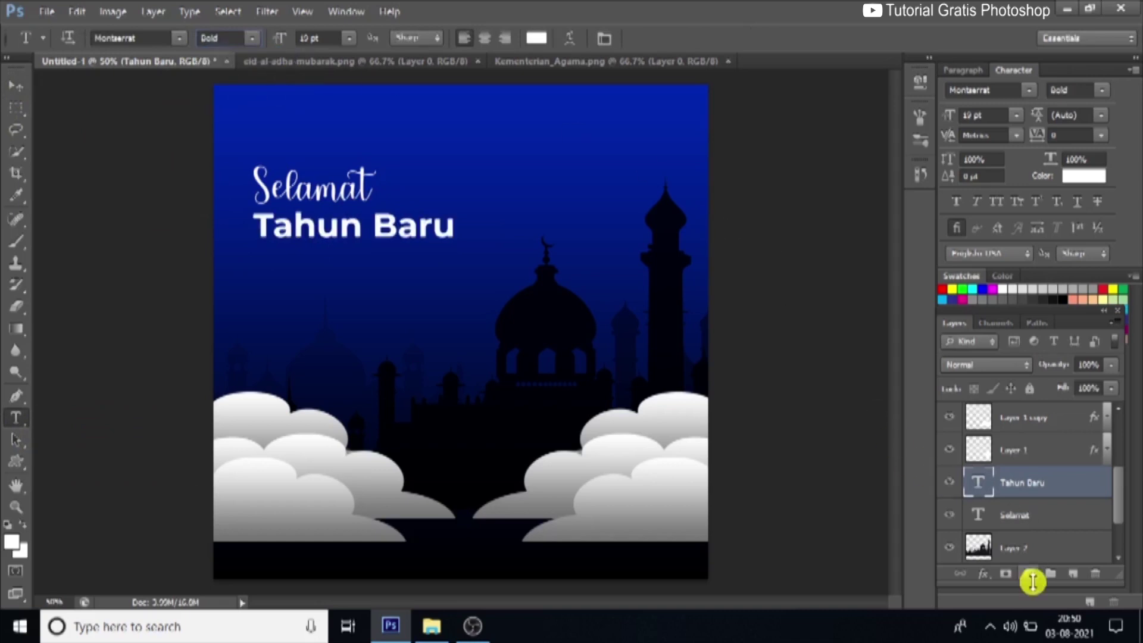
- Add a Gradient Overlay to the "Tahun Baru" text and set the gradient's starting colour stop to gold dba81d
left_click(984, 574)
left_click(1009, 515)
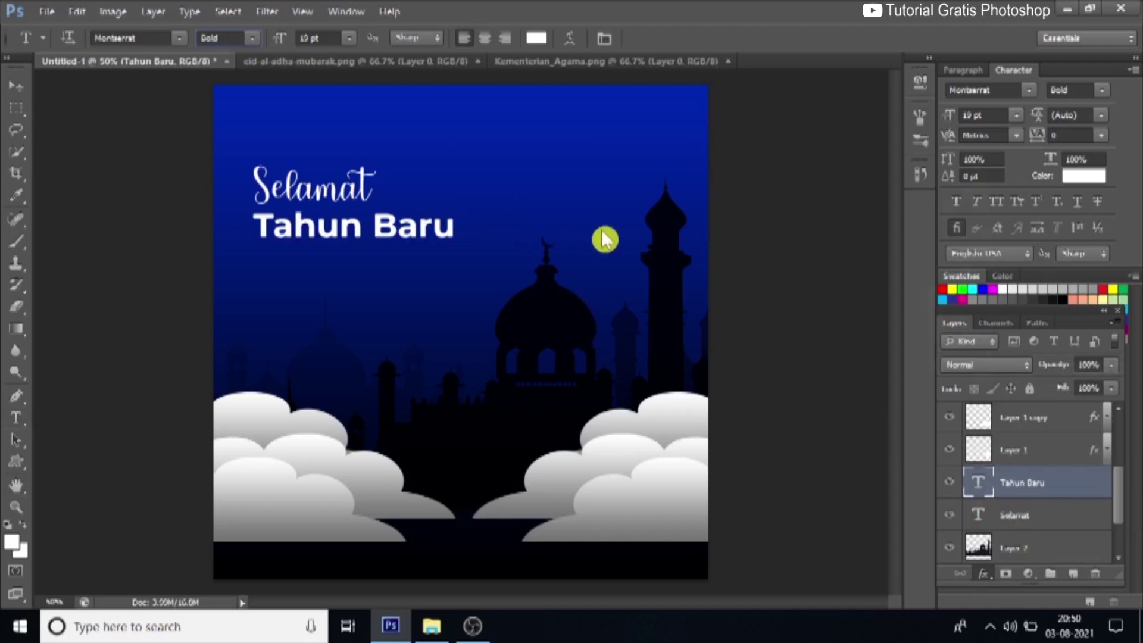
left_click(744, 249)
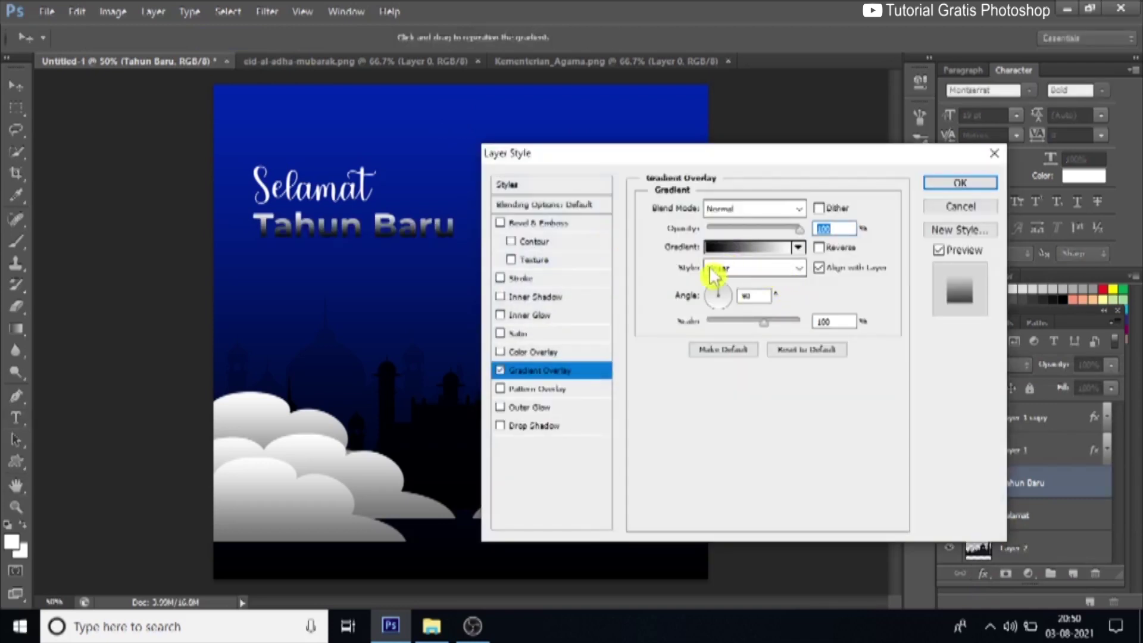
left_click(669, 416)
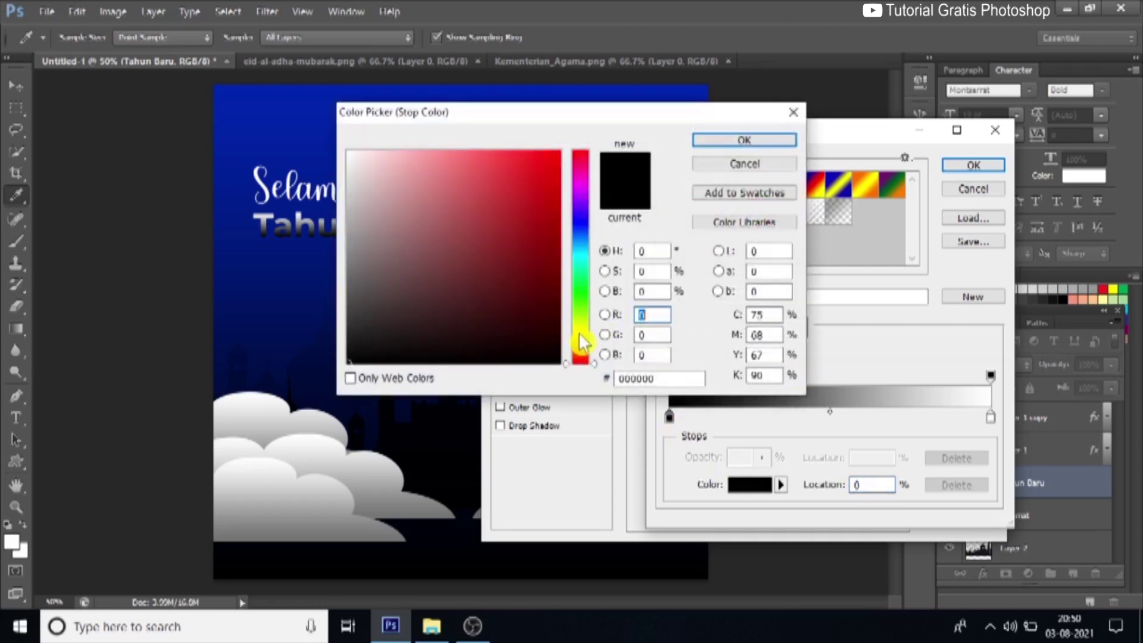
left_click(580, 333)
left_click_drag(533, 208, 582, 145)
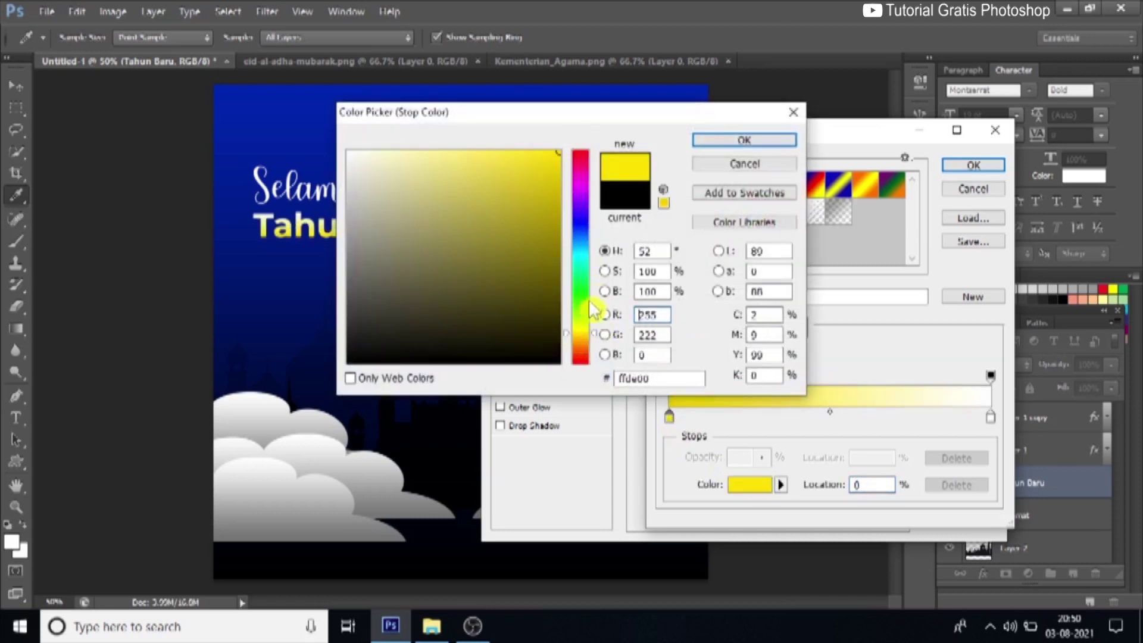
left_click_drag(593, 336, 596, 338)
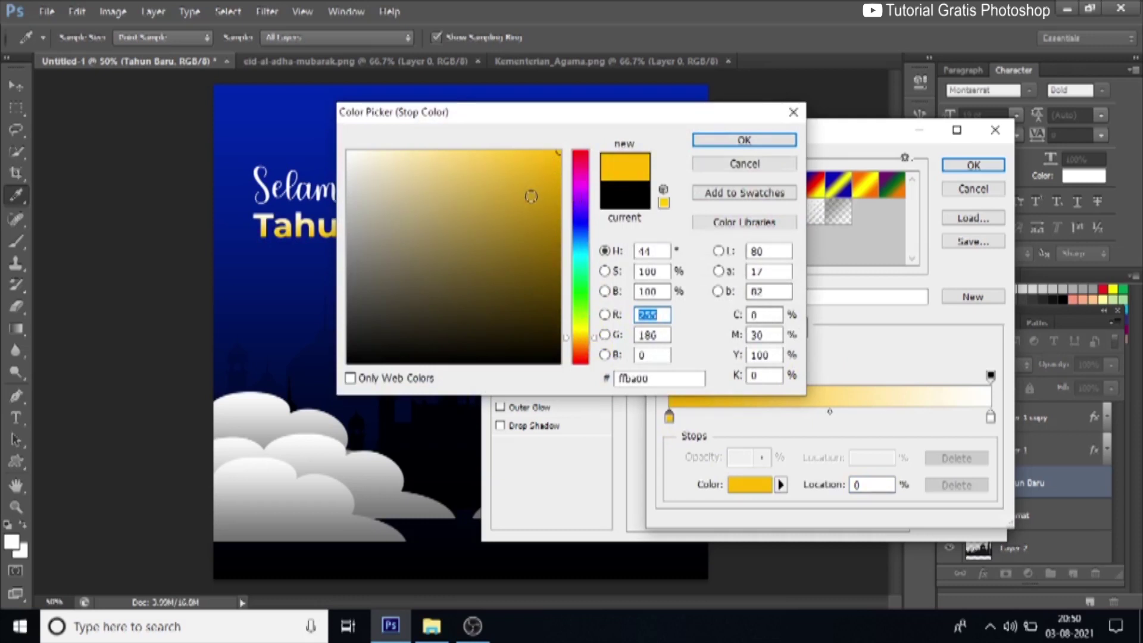
left_click(532, 179)
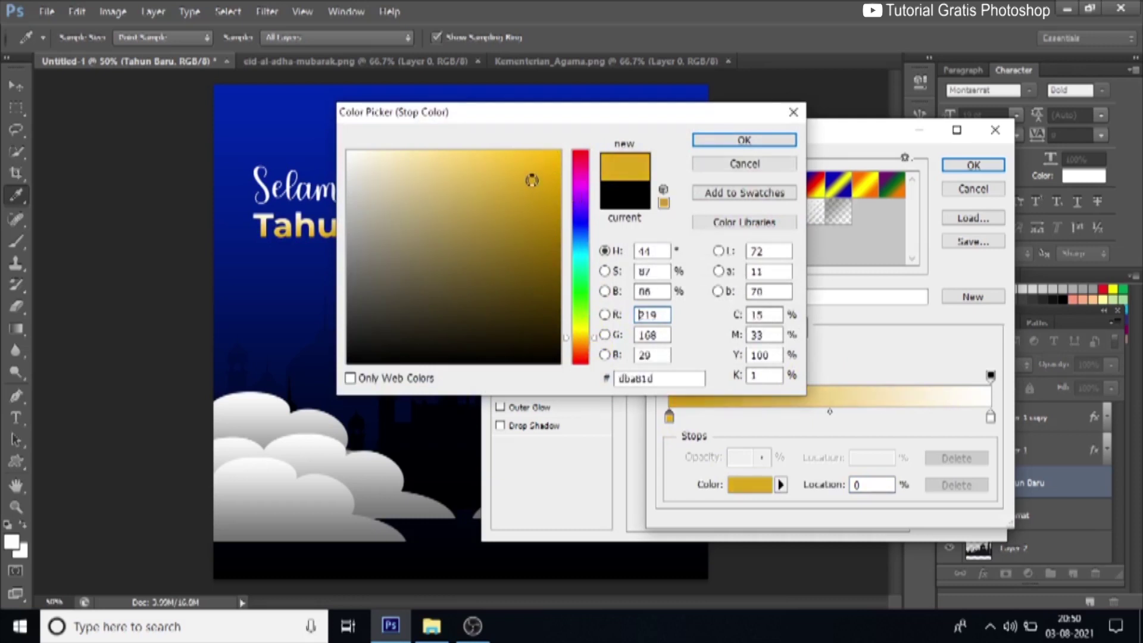
left_click(739, 141)
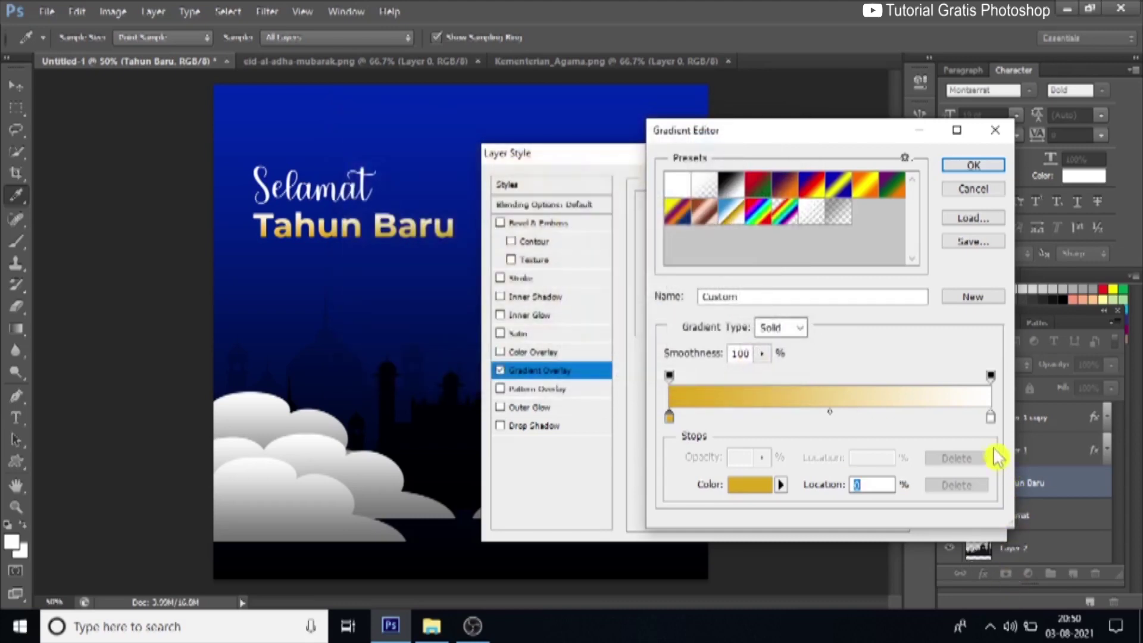
- Set the gradient's end colour stop to yellow ffe400 and apply the overlay to "Tahun Baru"
left_click(991, 417)
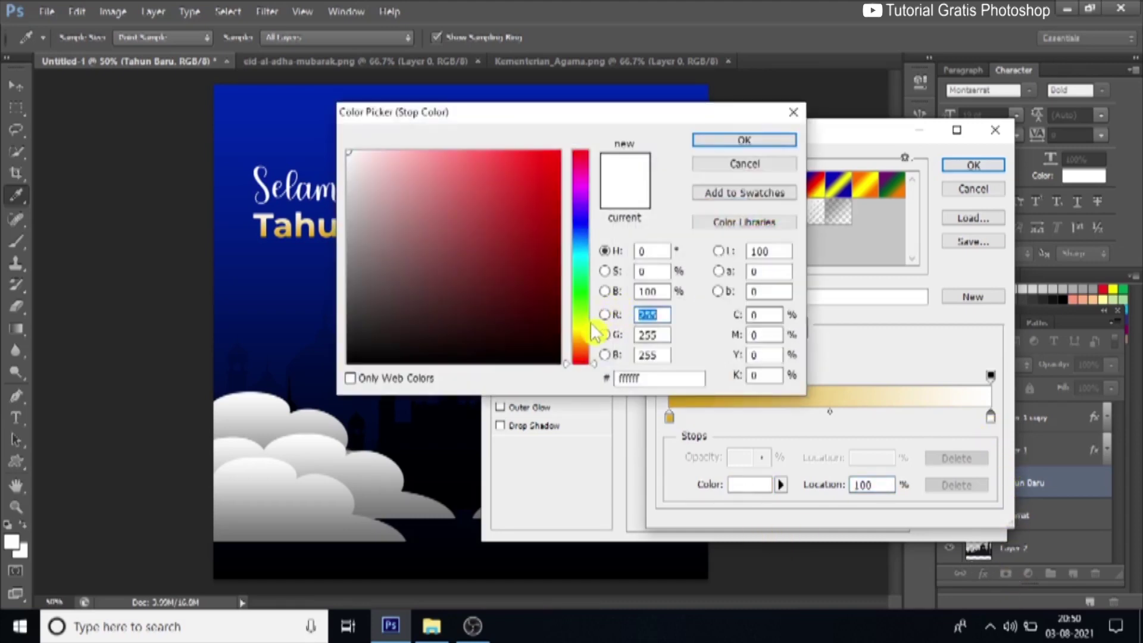
left_click(587, 331)
left_click_drag(503, 303, 574, 119)
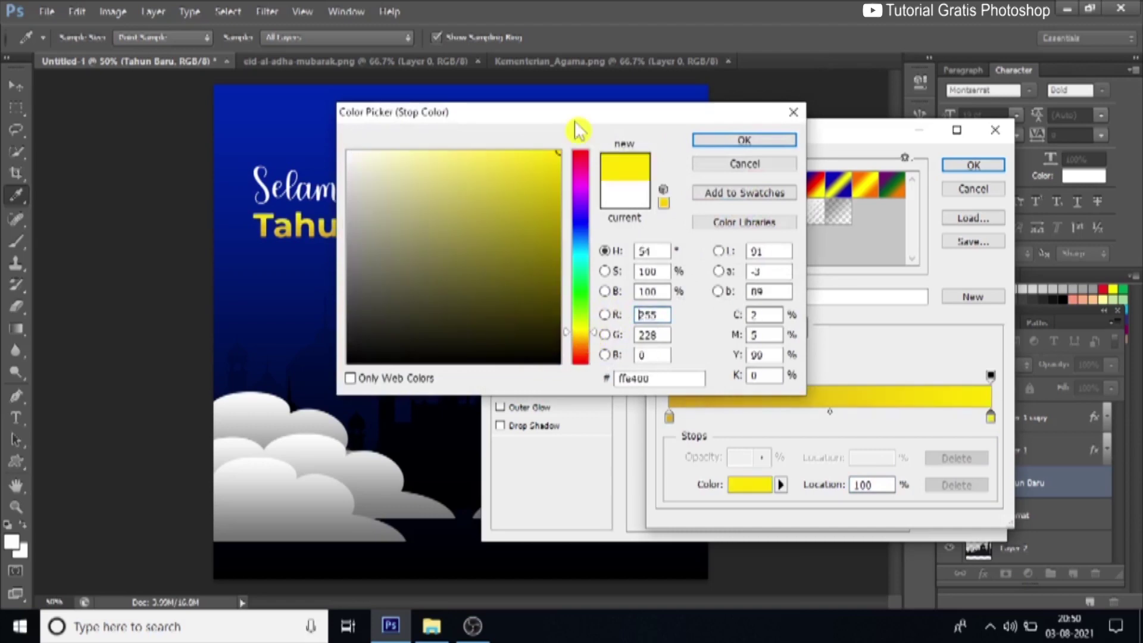
left_click(741, 141)
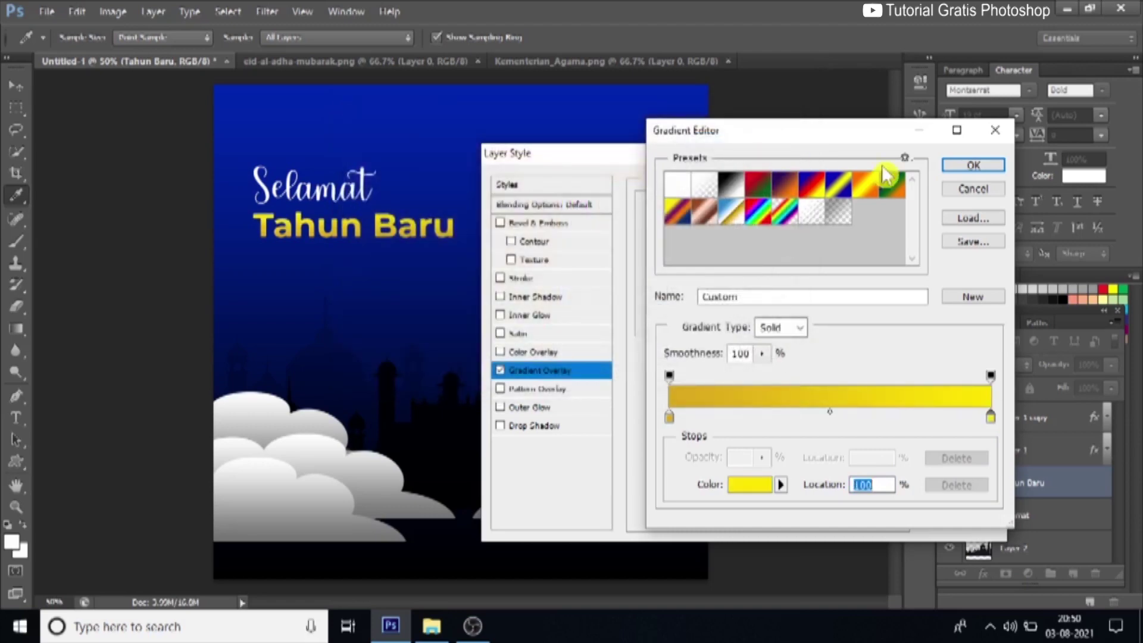
left_click(972, 167)
left_click(964, 186)
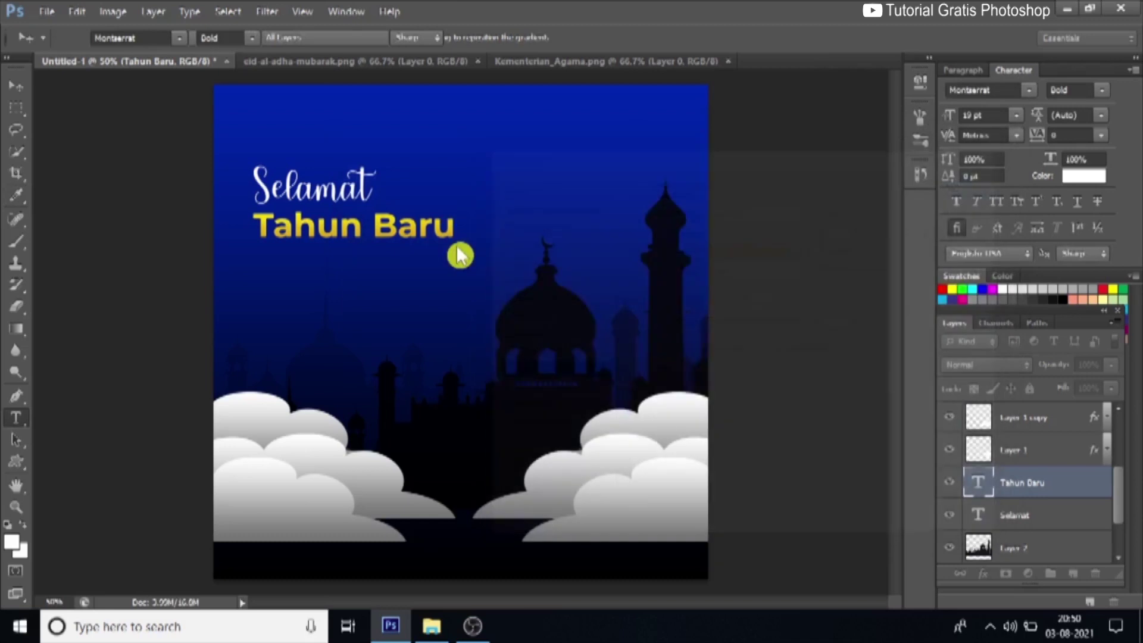
- Duplicate the "Tahun Baru" text layer and place the copy directly below the original
right_click(1055, 492)
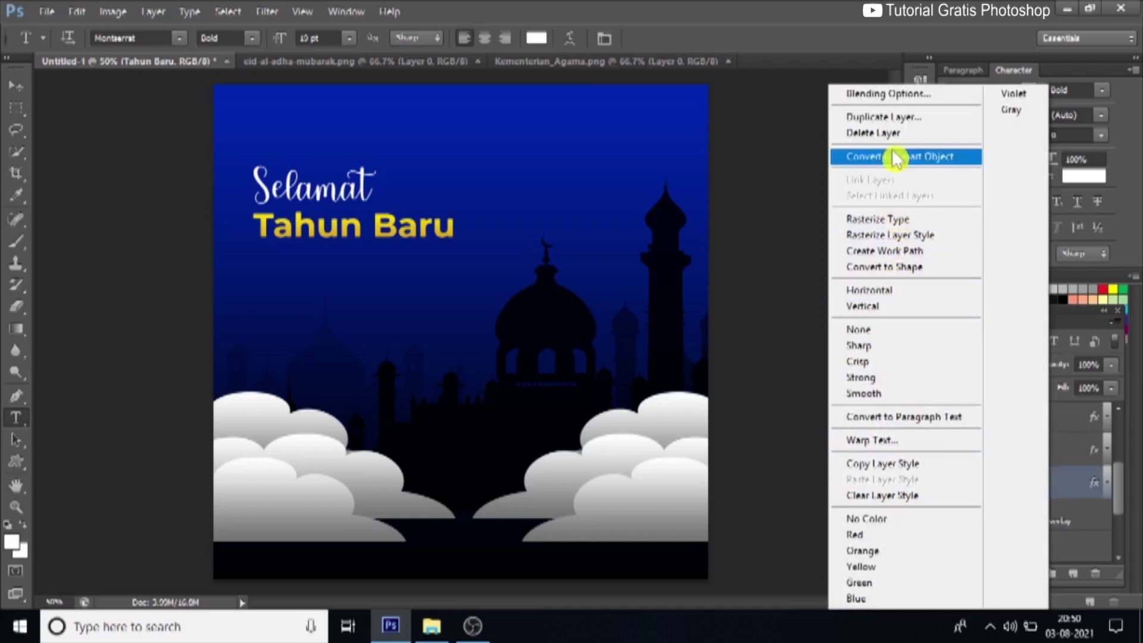
left_click(893, 116)
left_click(716, 187)
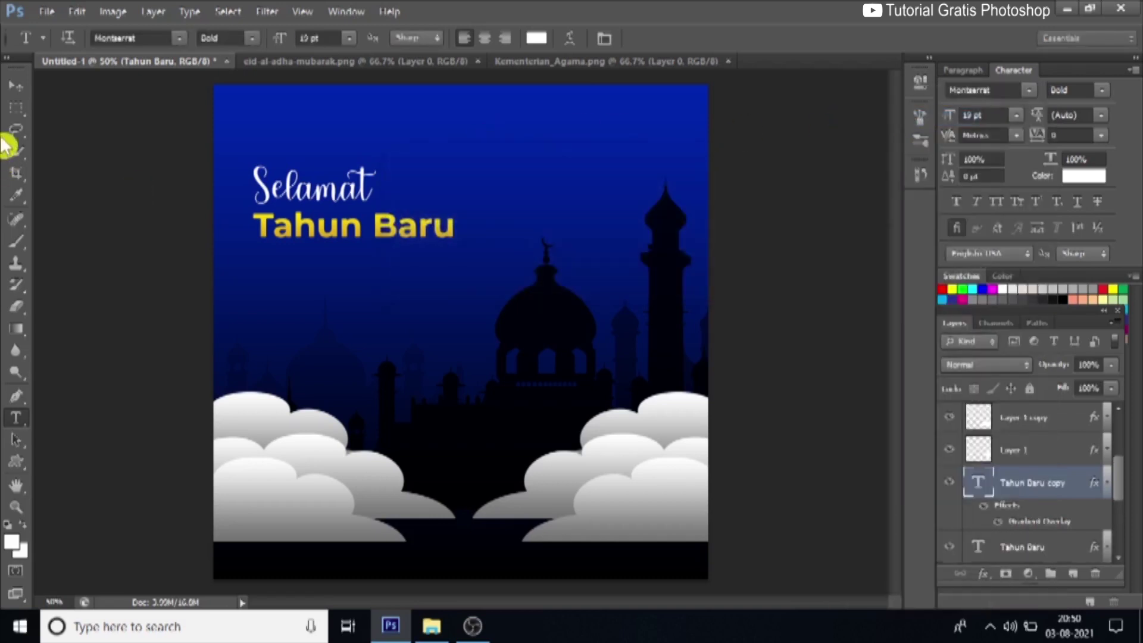
left_click(16, 87)
left_click_drag(354, 238, 351, 262)
- Replace the wording of the copied "Tahun Baru" text with "ISLAM"
left_click(16, 418)
left_click_drag(257, 253, 560, 248)
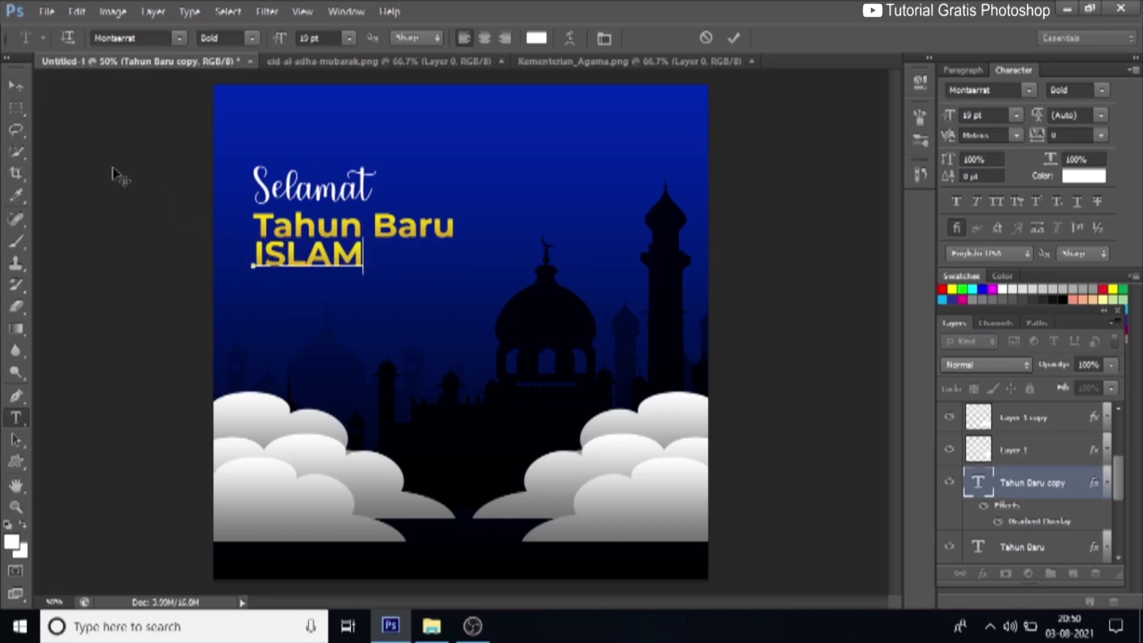
left_click(12, 89)
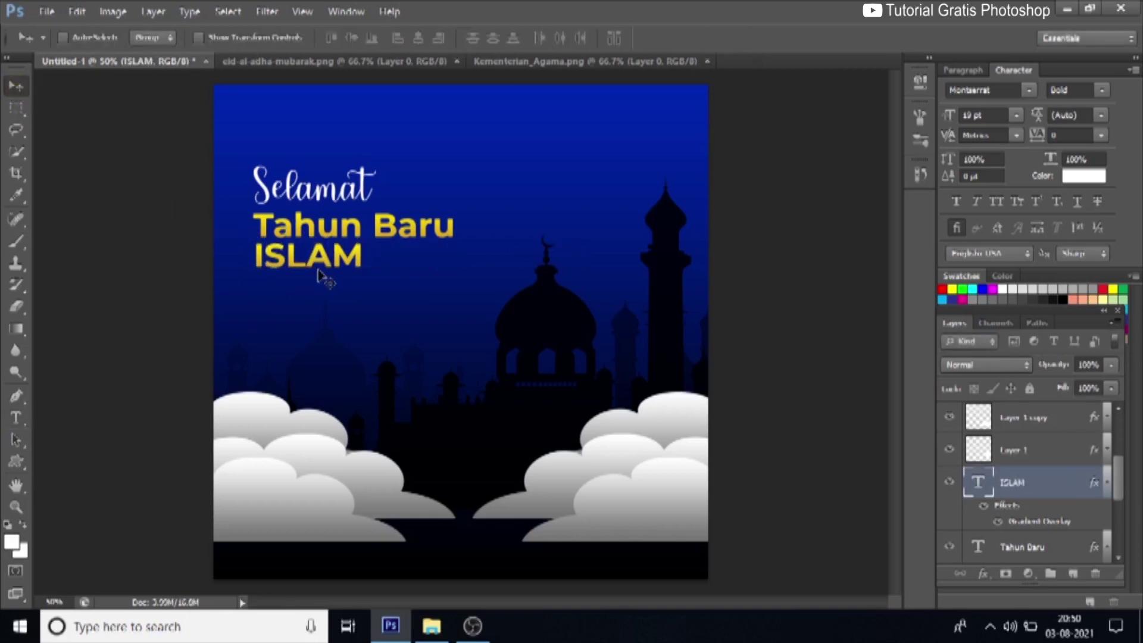
- Enlarge the "ISLAM" text proportionally to about 121%
key("ctrl+t")
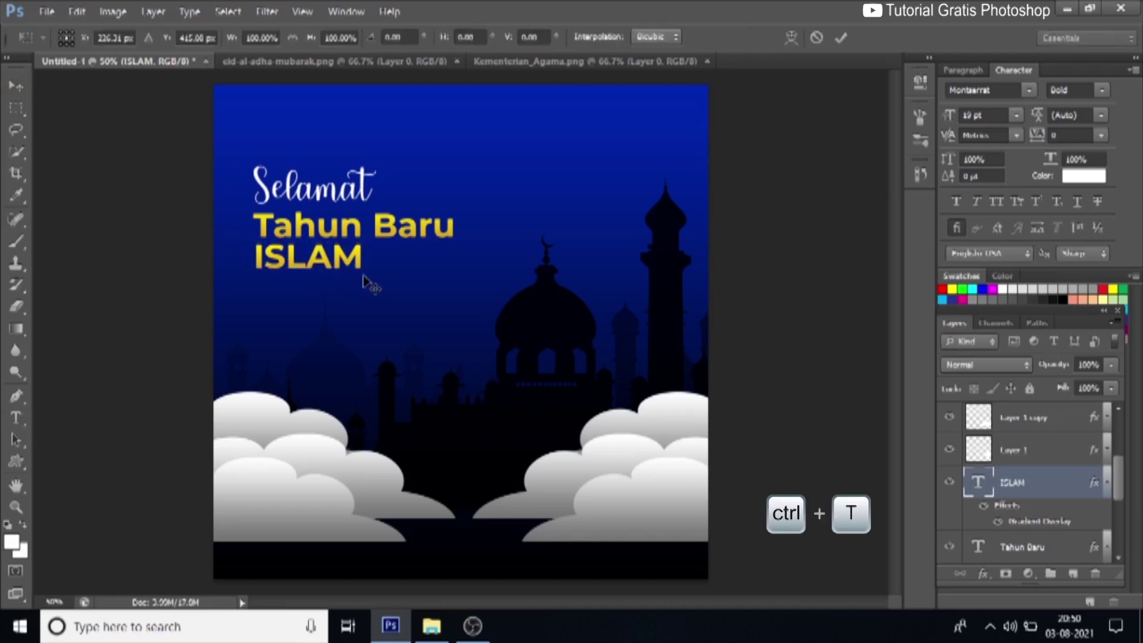
left_click_drag(364, 273, 388, 294)
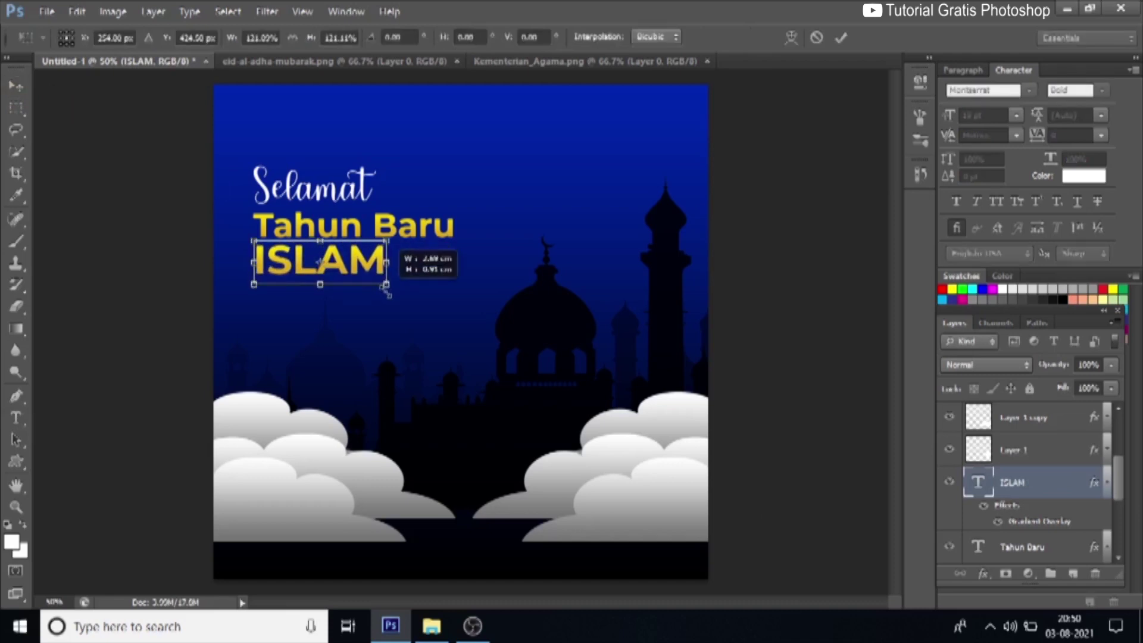
left_click(841, 38)
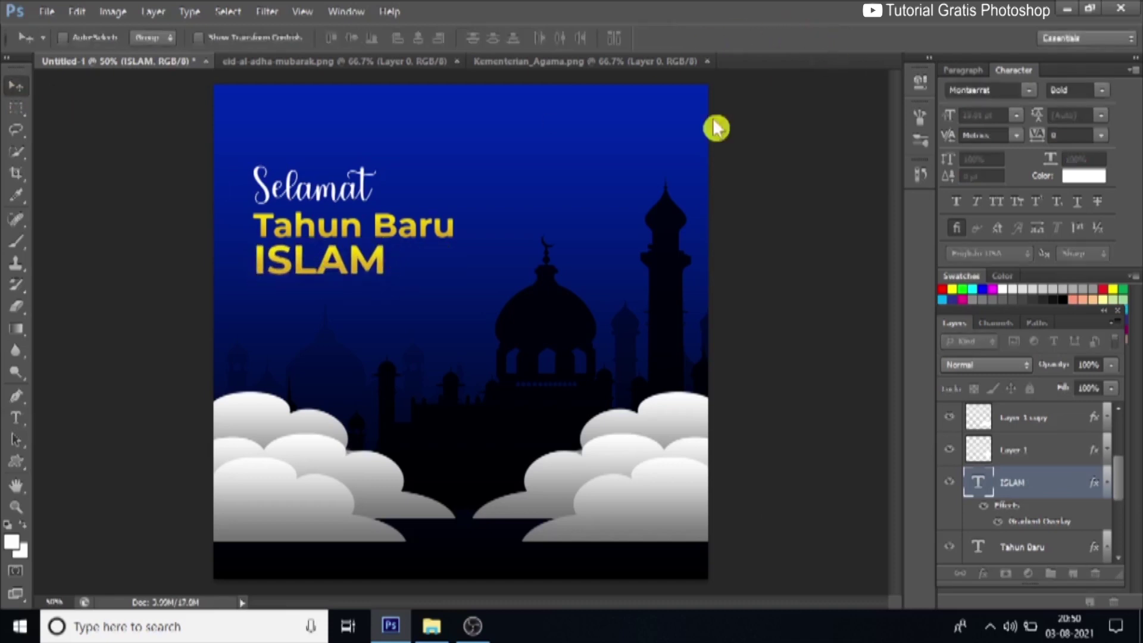
- Format the "Tahun Baru" text in All Caps
right_click(411, 229)
left_click(424, 236)
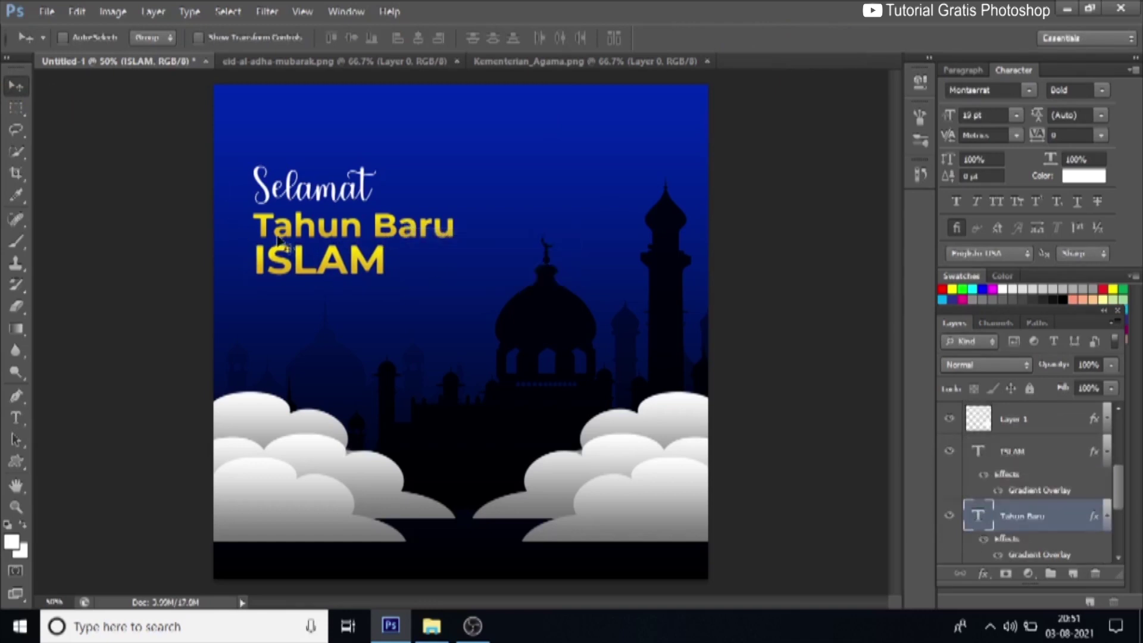
left_click(16, 418)
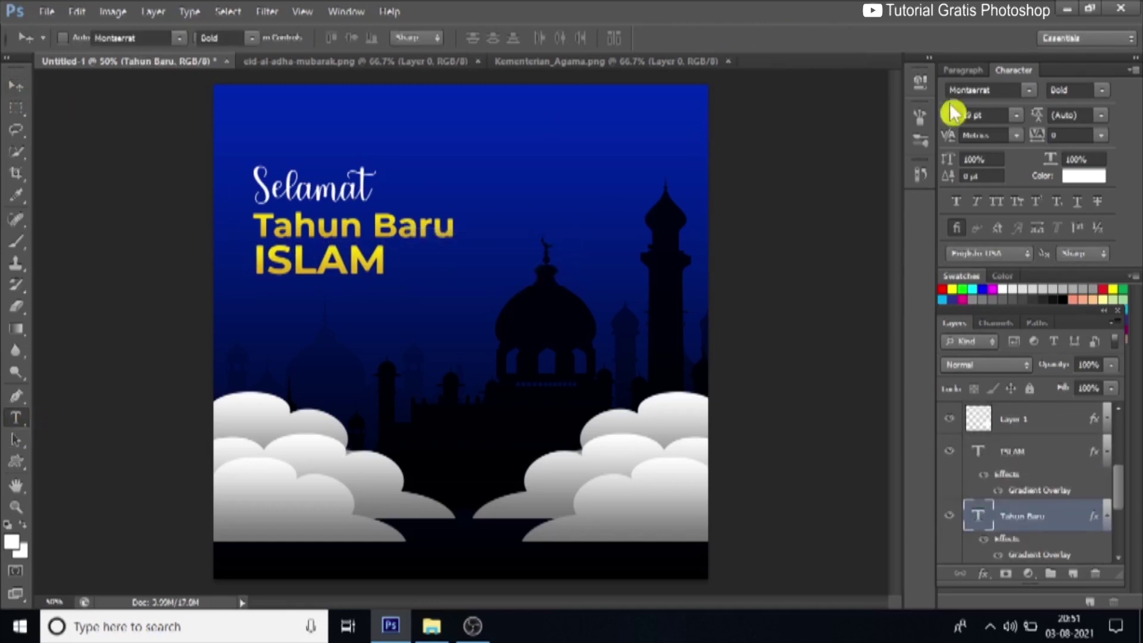
left_click(1000, 202)
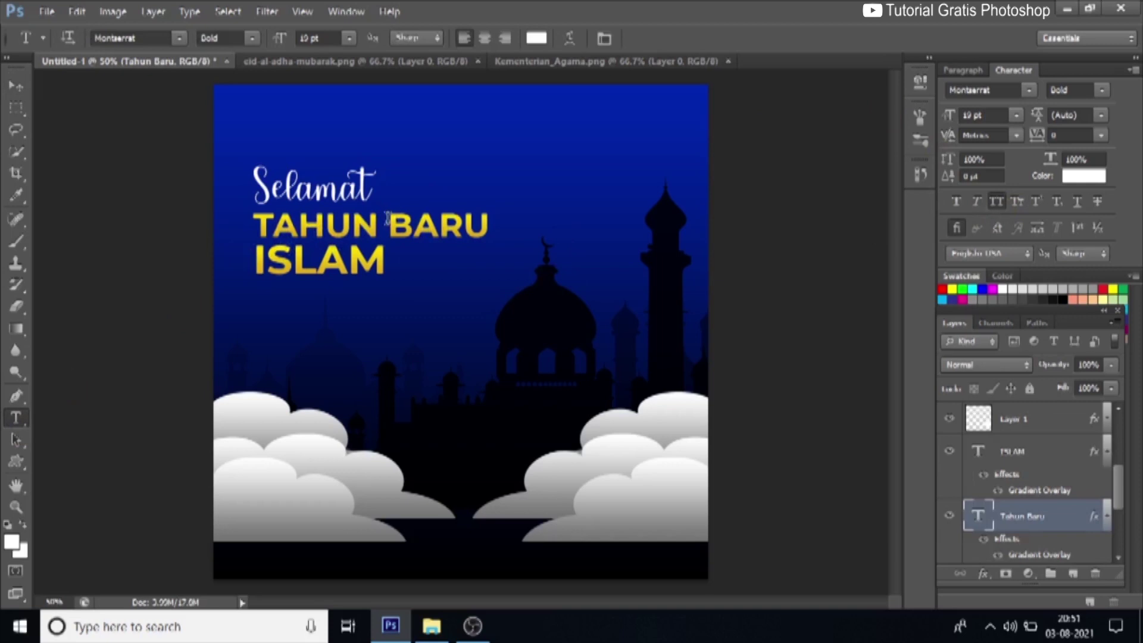
- Duplicate the "Selamat" text layer and place the copy below "ISLAM"
left_click(16, 86)
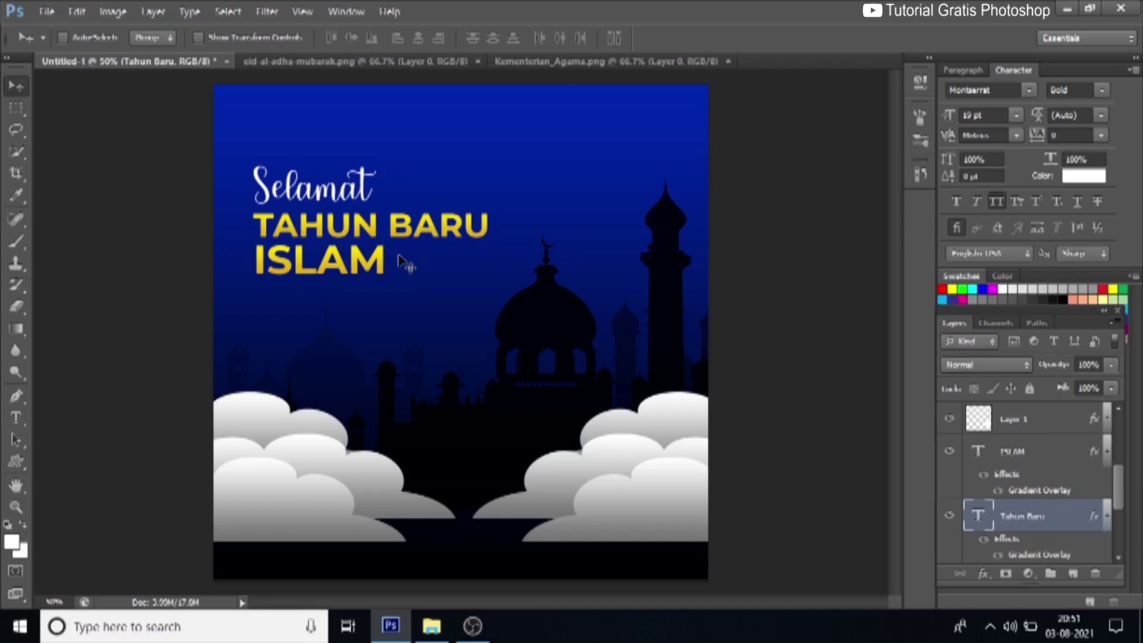
right_click(358, 197)
left_click(373, 200)
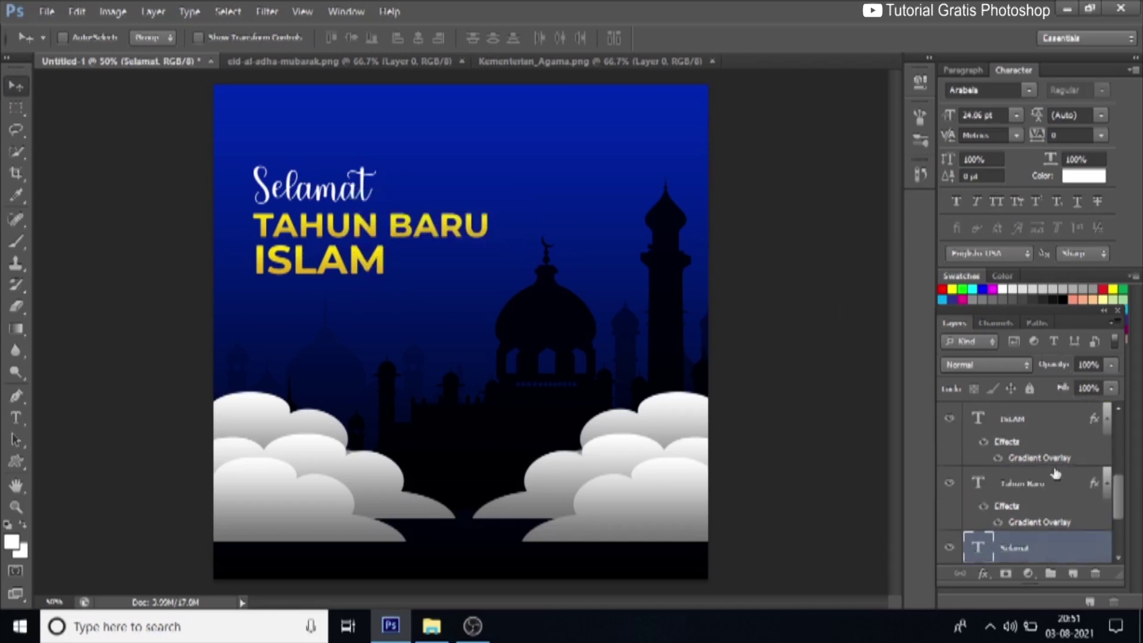
right_click(1047, 557)
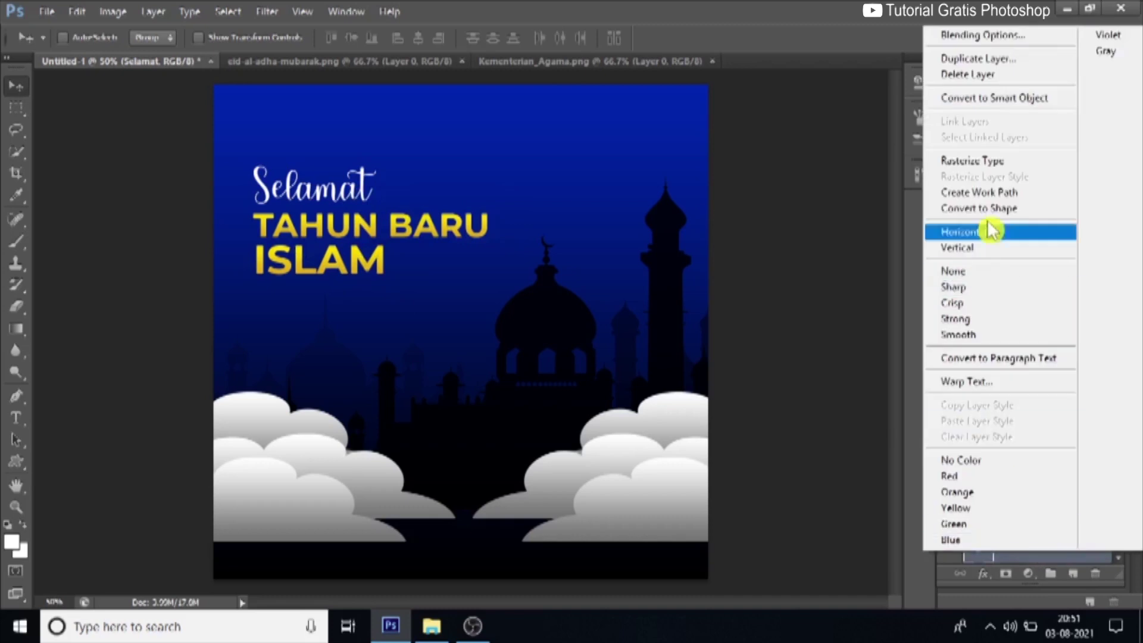
left_click(988, 55)
left_click(738, 187)
left_click_drag(344, 213, 344, 334)
- Replace the wording of the lower "Selamat" text with "1 Muharram 1443H"
left_click(16, 418)
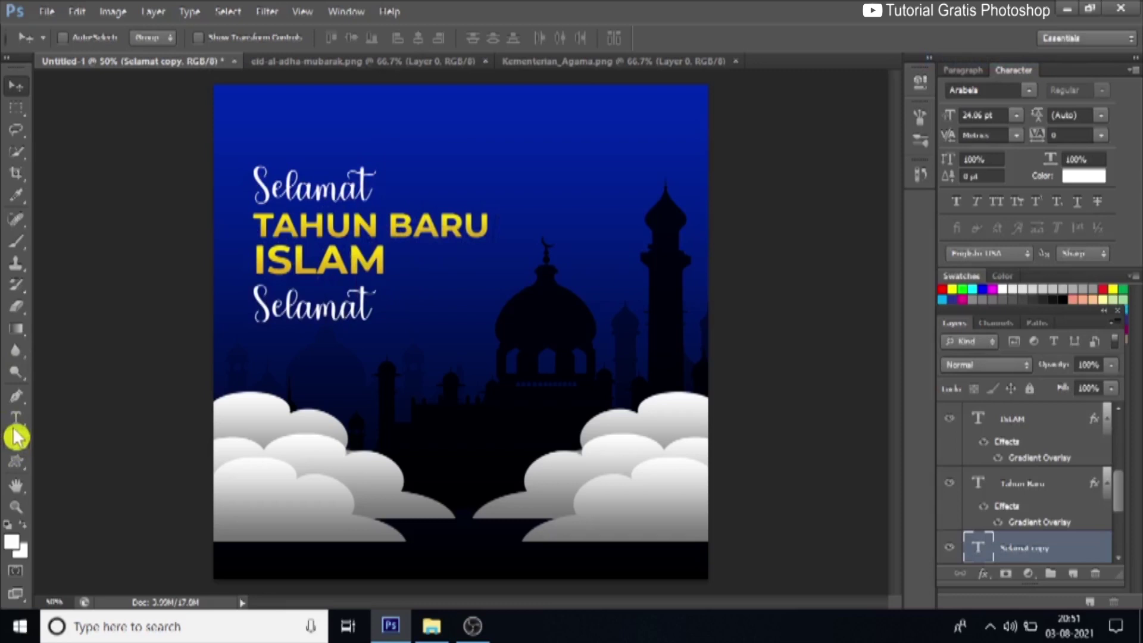
left_click_drag(259, 309, 480, 303)
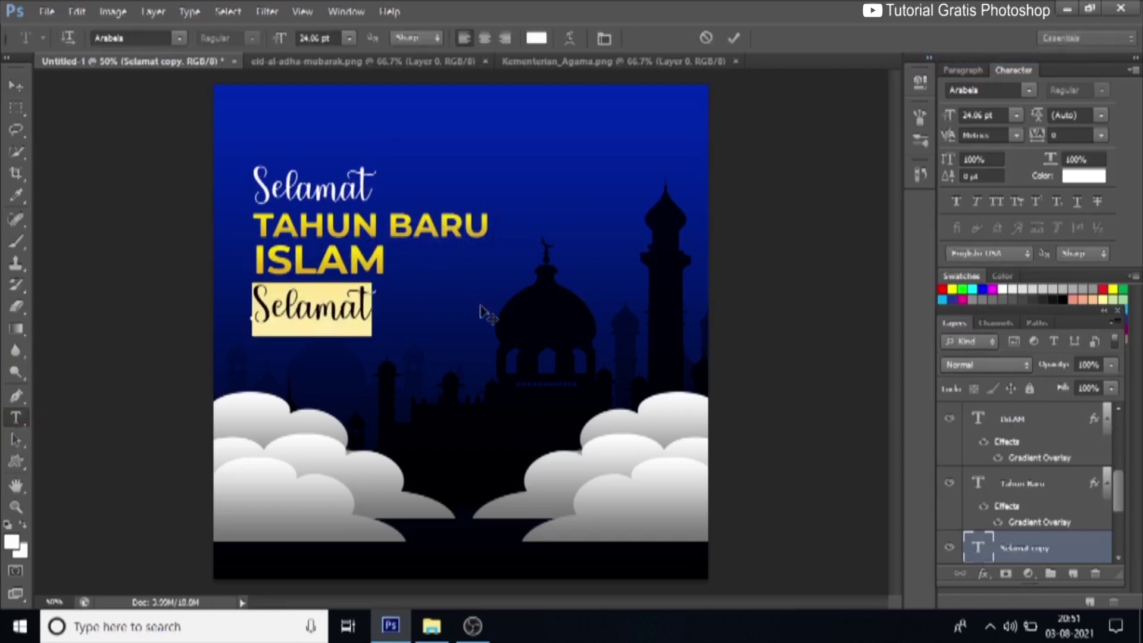
type("1 Muha")
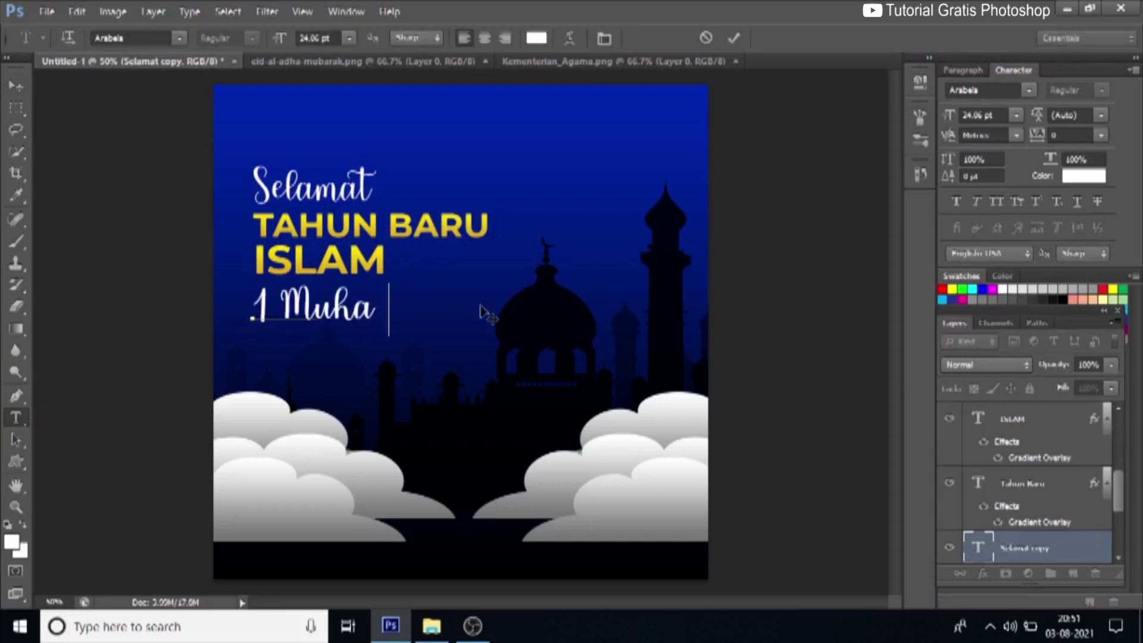
type("rram 1443H")
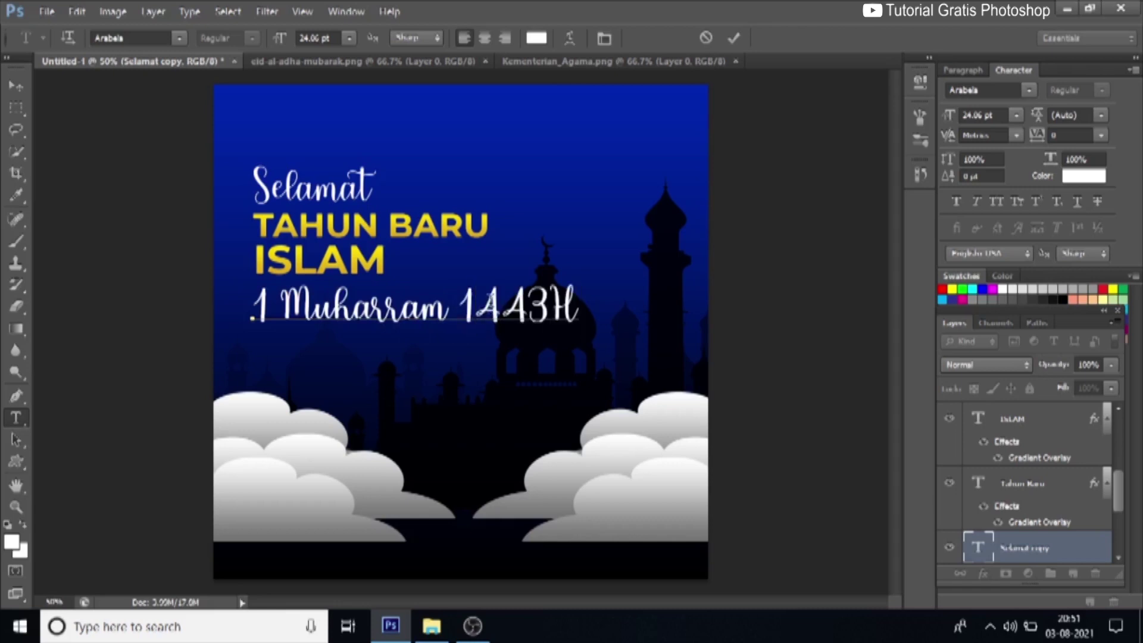
- Change the font of the "1 Muharram 1443H" text to Bahnschrift
left_click_drag(579, 306, 209, 304)
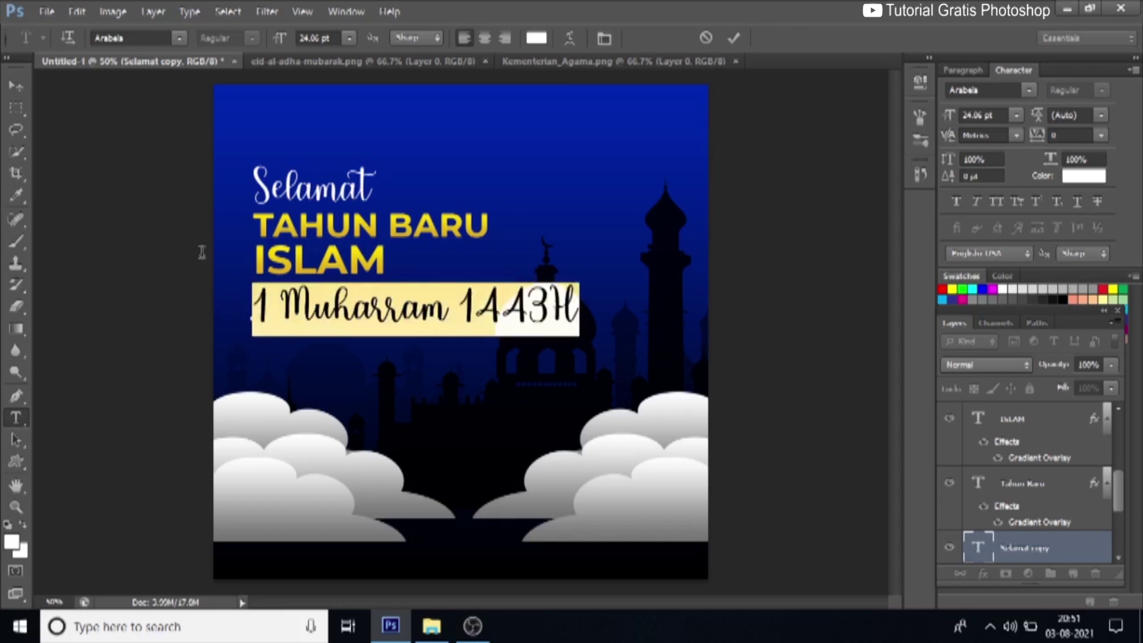
left_click(179, 39)
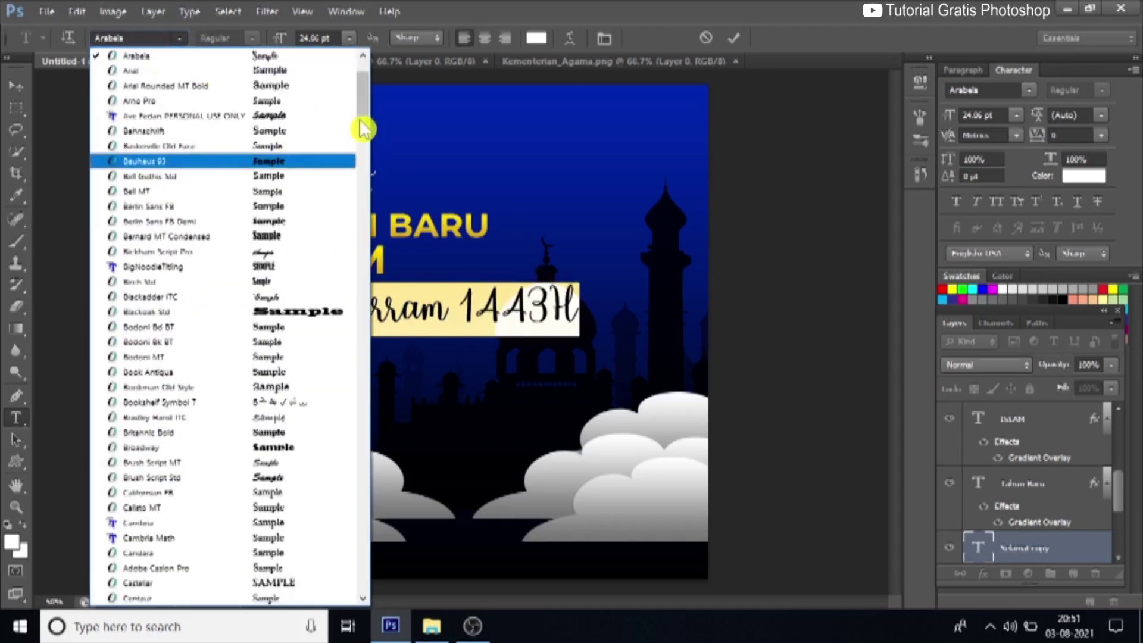
scroll(371, 113, "up", 1)
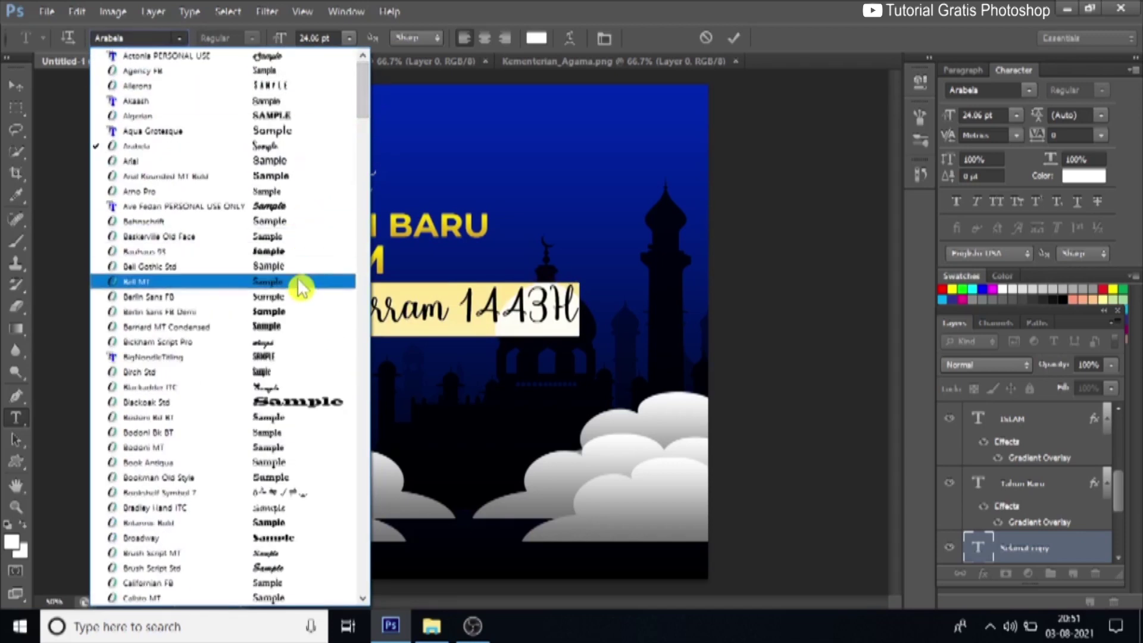
left_click(285, 225)
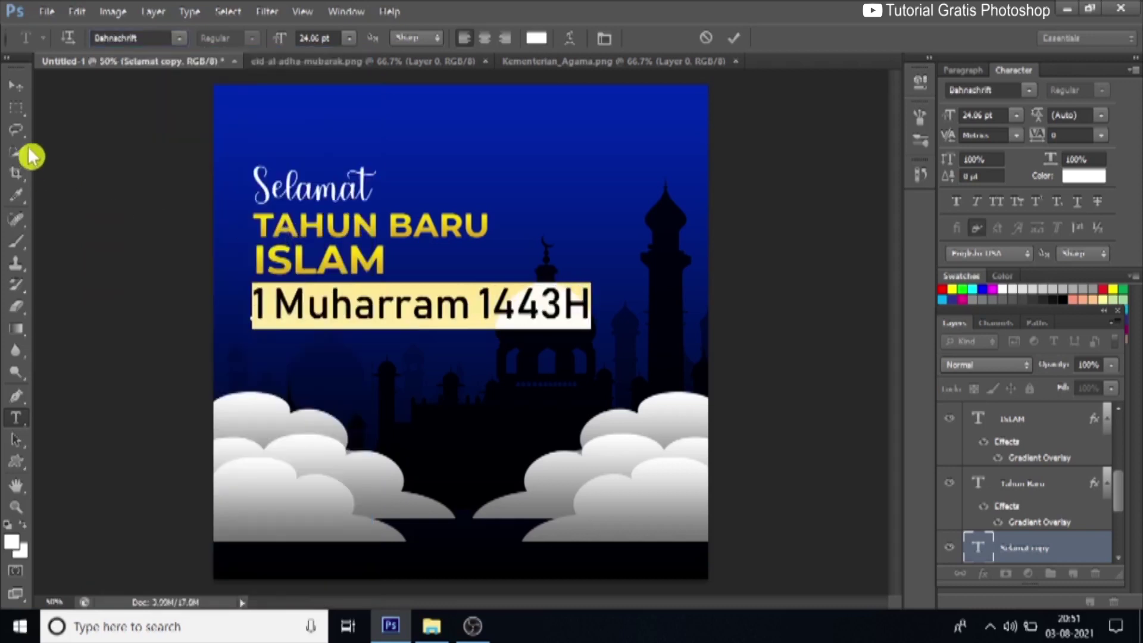
left_click(16, 89)
- Scale the "1 Muharram 1443H" text down to about 14 pt, keeping it close beneath "ISLAM"
key("ctrl+t")
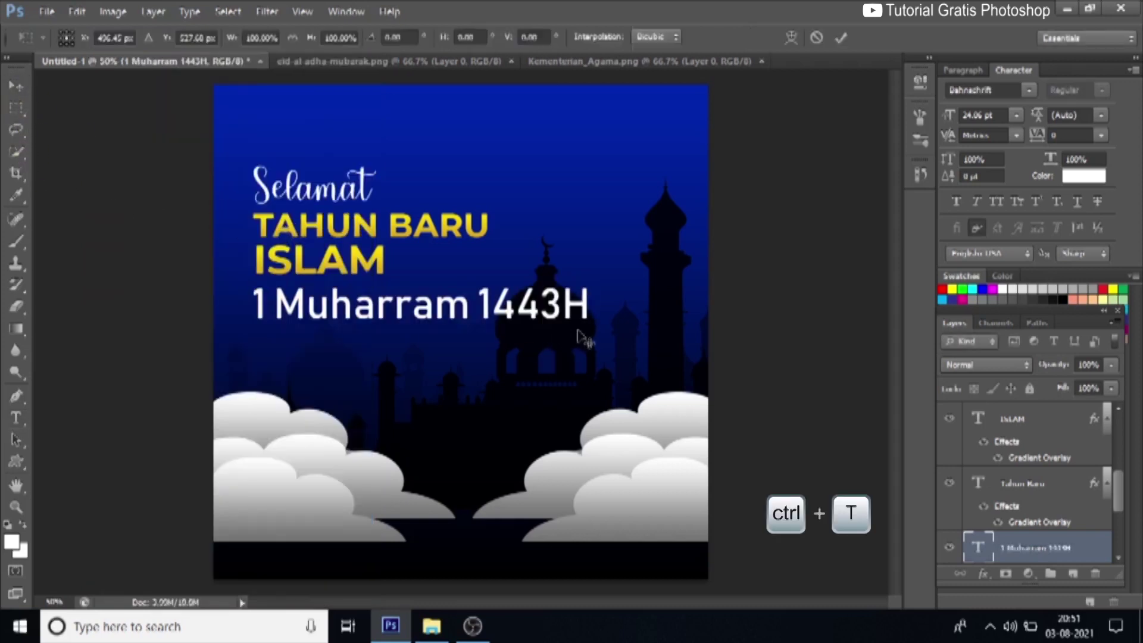
left_click_drag(594, 337, 451, 325)
key("Return")
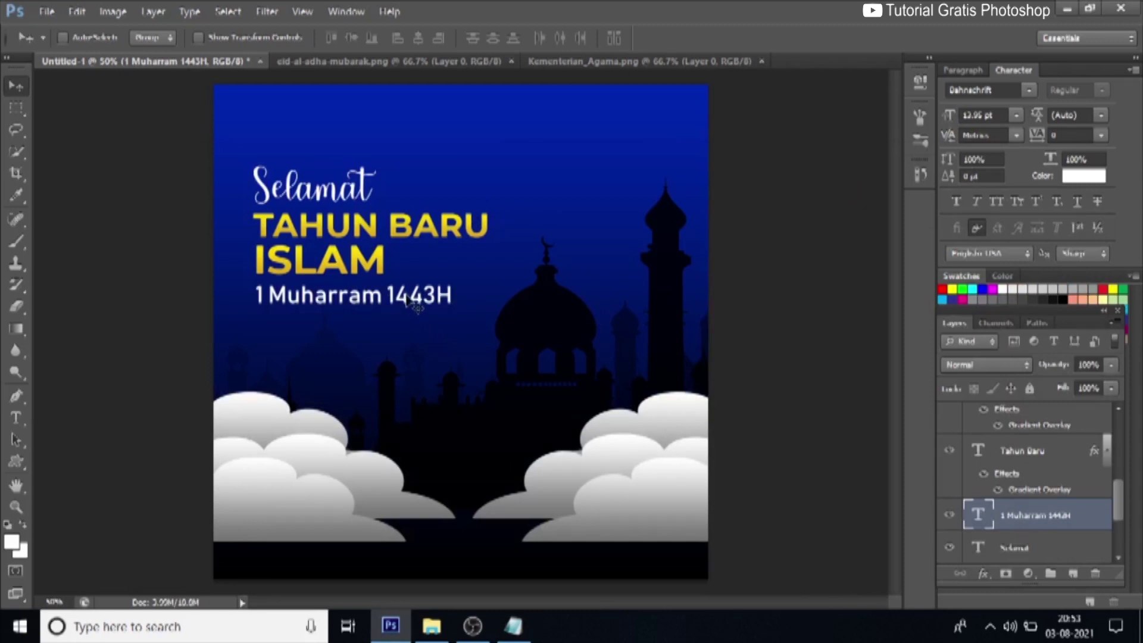
- Duplicate the "1 Muharram 1443H" text layer and move the copy straight down, leaving a gap beneath the original
right_click(417, 305)
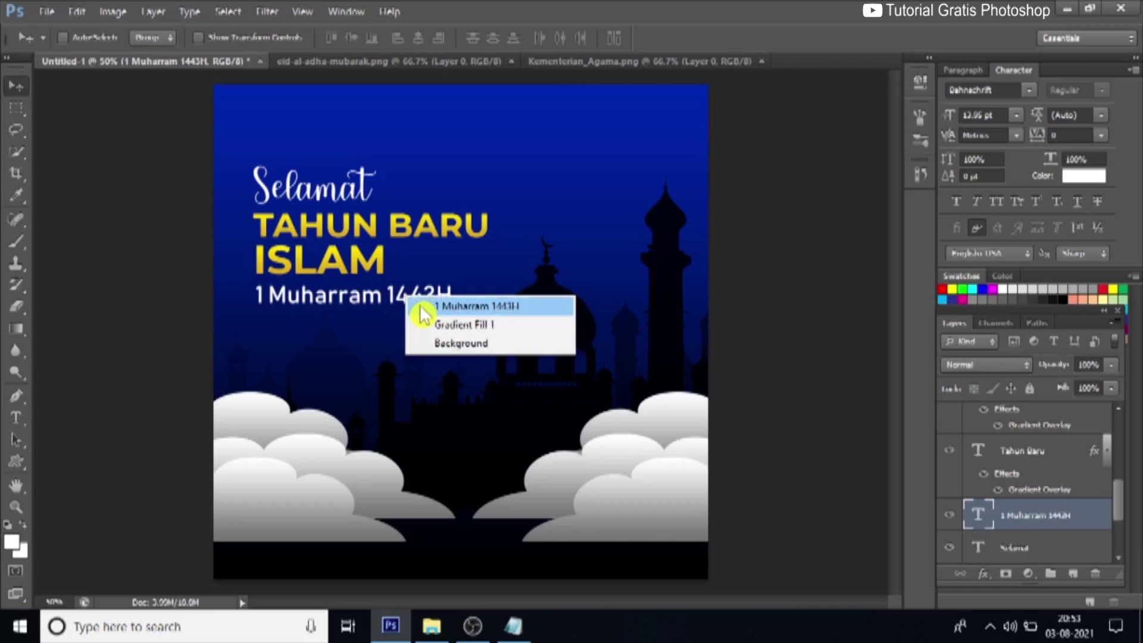
left_click(421, 307)
right_click(1013, 517)
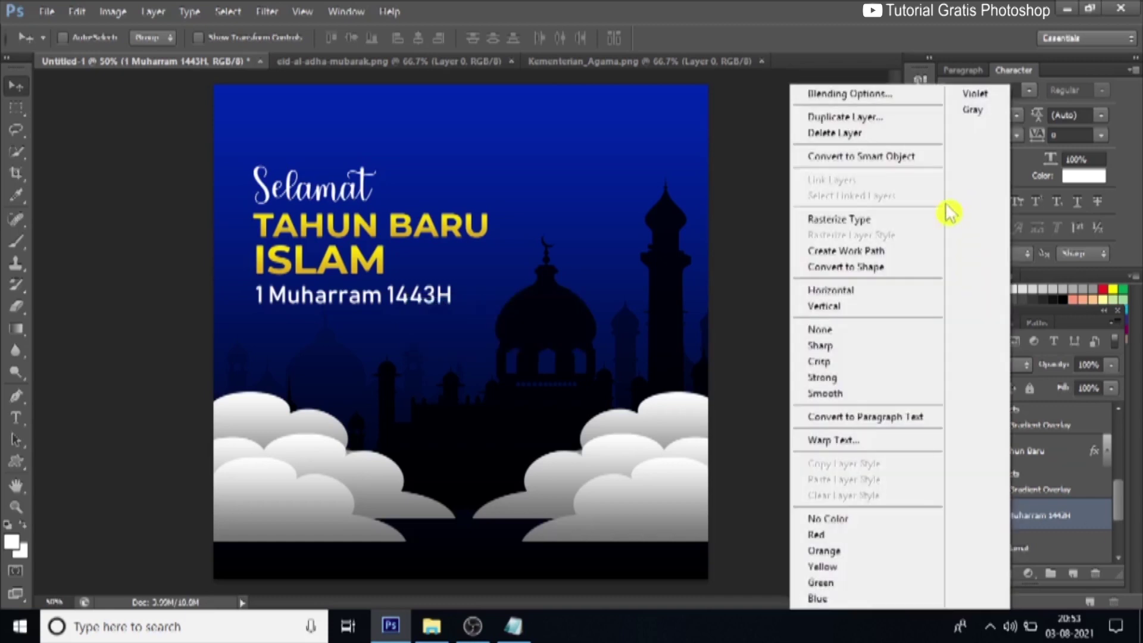
left_click(858, 120)
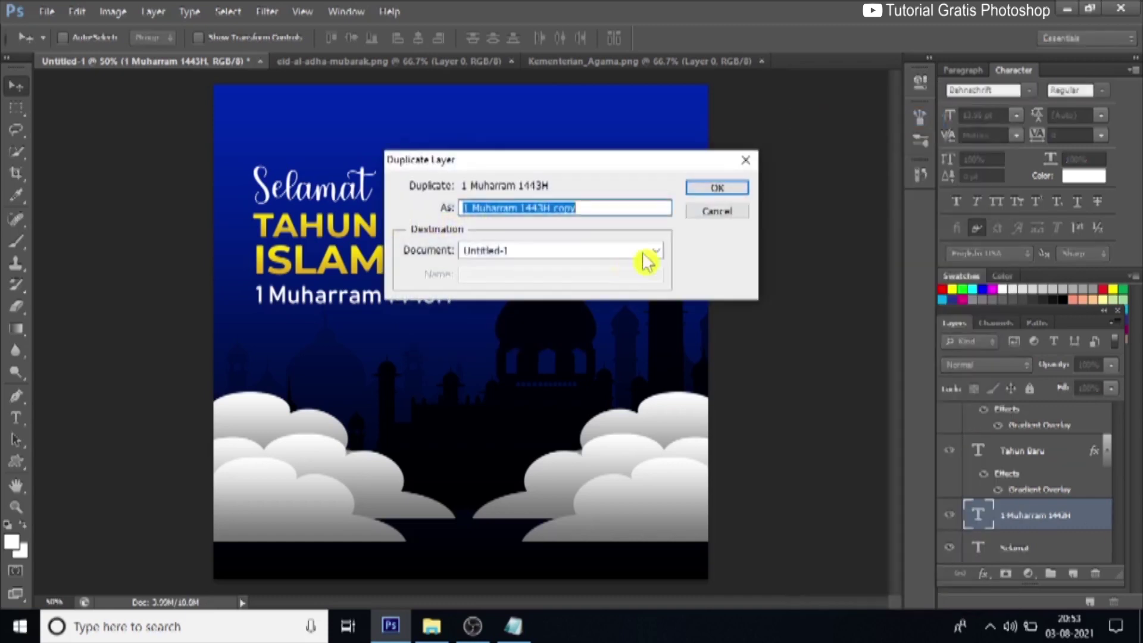
left_click(706, 189)
left_click_drag(419, 302, 419, 351)
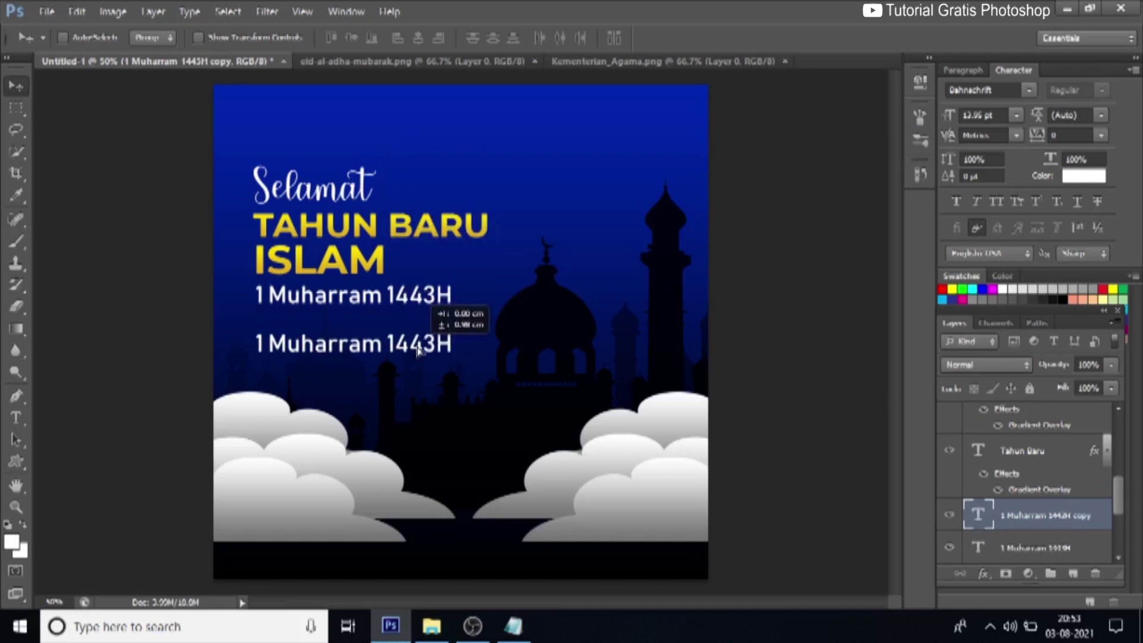
- Switch to Notepad and copy the two-line sentence "Mari kita awali tahun ini dengan niat menjadi insan yang lebih baik"
left_click(513, 626)
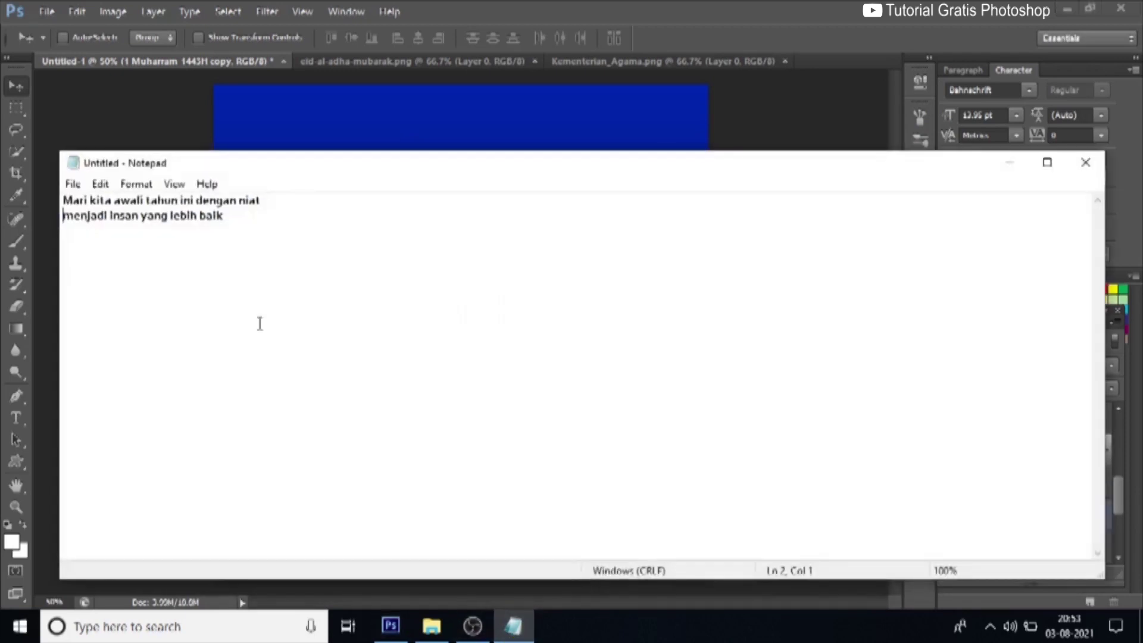
left_click_drag(237, 220, 63, 199)
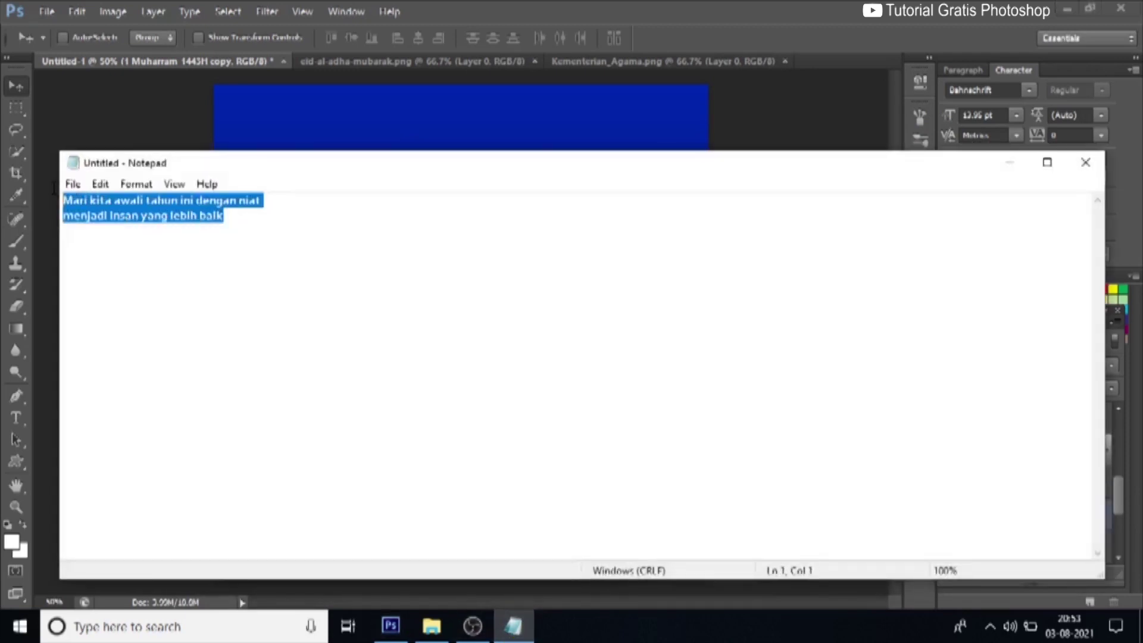
right_click(127, 215)
left_click(154, 271)
- Switch back to Photoshop and replace the wording of the lower "1 Muharram 1443H" copy with the copied sentence
left_click(391, 627)
left_click(15, 418)
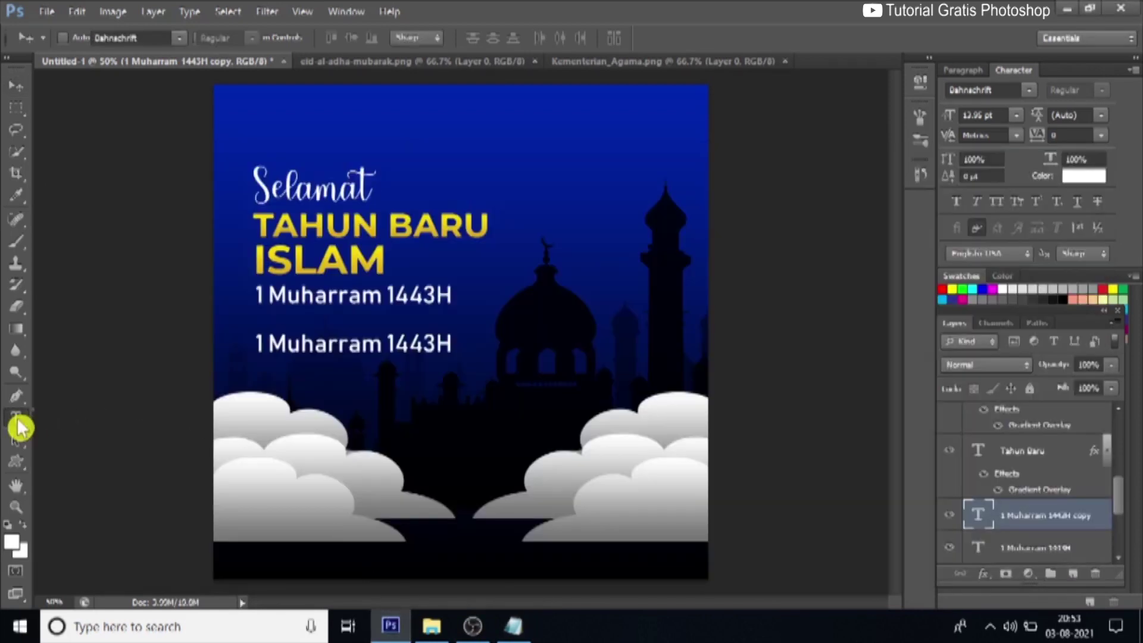
left_click(117, 421)
left_click_drag(259, 344, 530, 344)
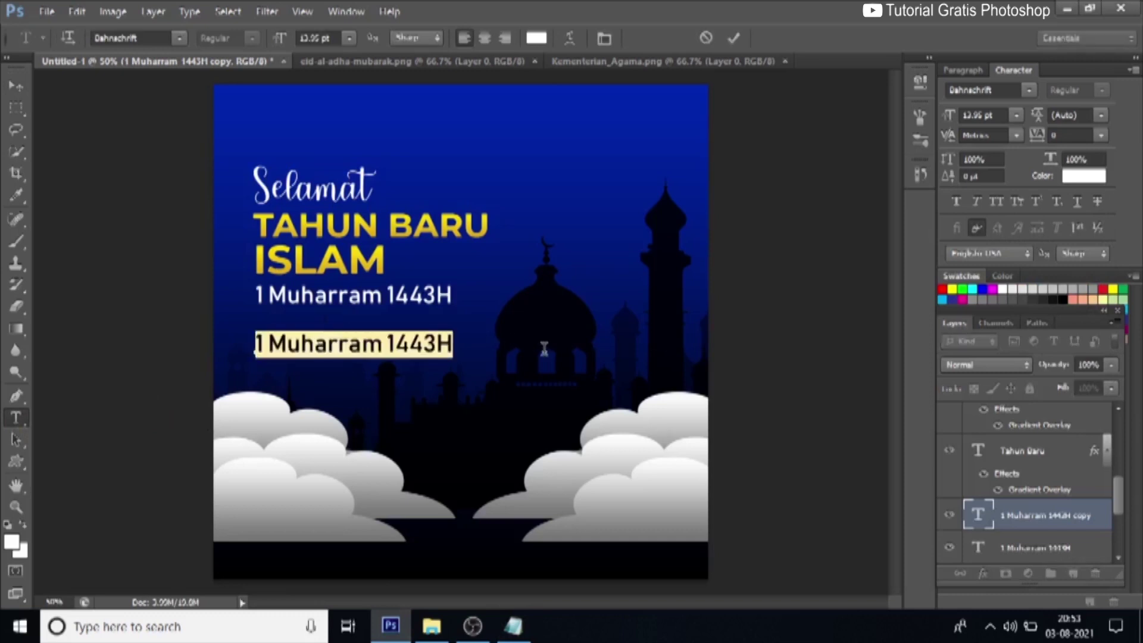
key("ctrl+v")
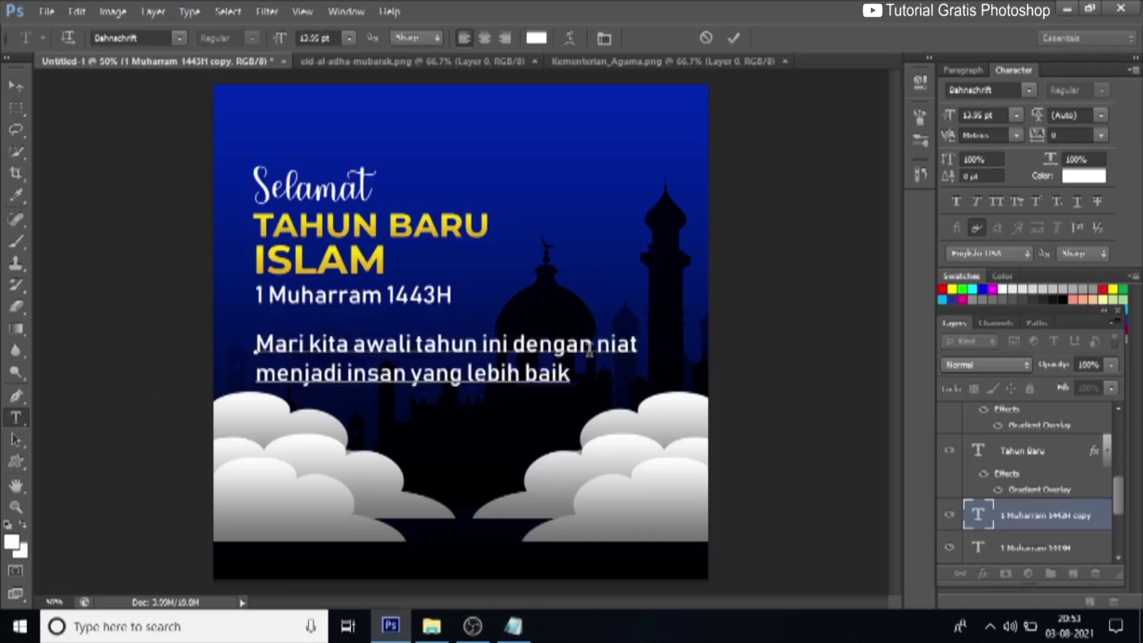
left_click(14, 88)
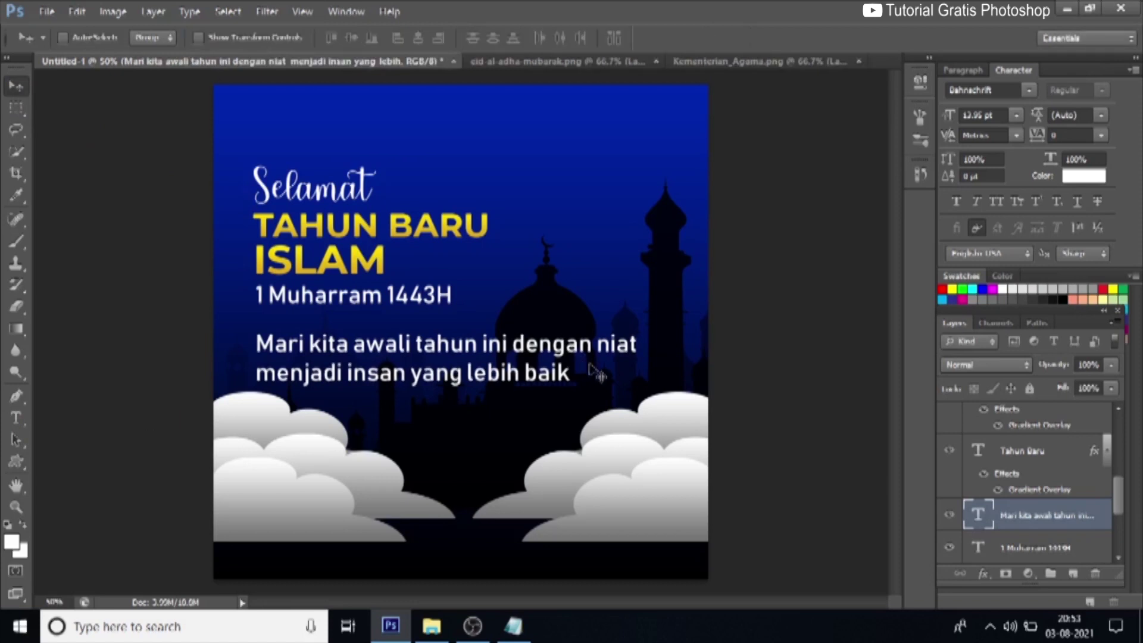
- Scale the "Mari kita awali tahun ini" text down to about 61% and adjust its position beneath "1 Muharram 1443H"
key("ctrl+t")
left_click_drag(642, 387, 498, 370)
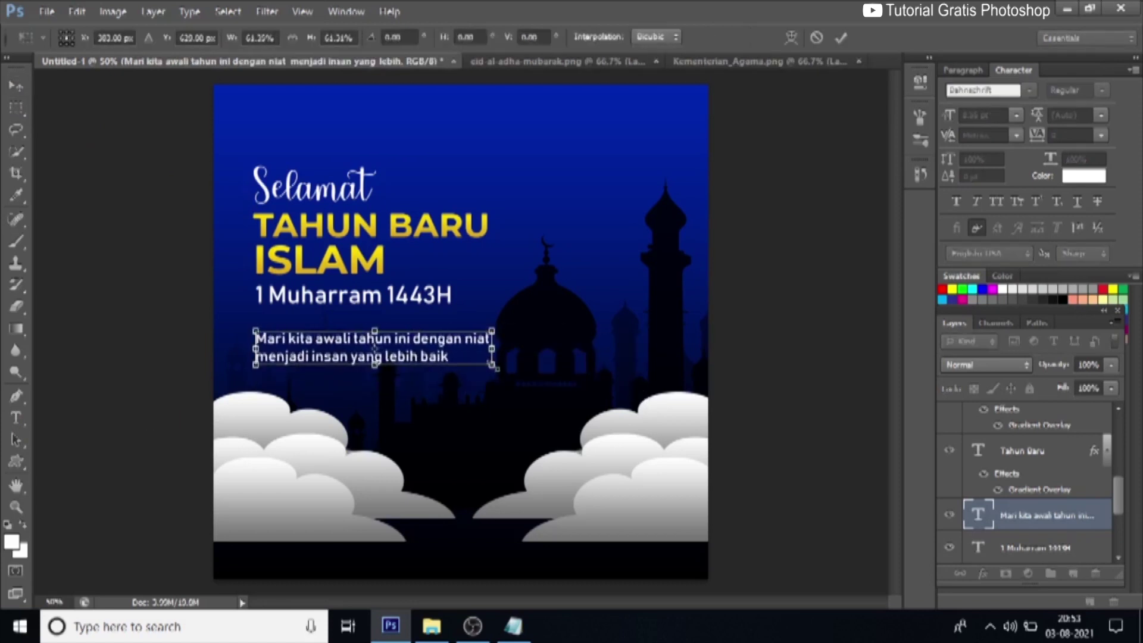
left_click(840, 37)
left_click_drag(327, 355, 327, 354)
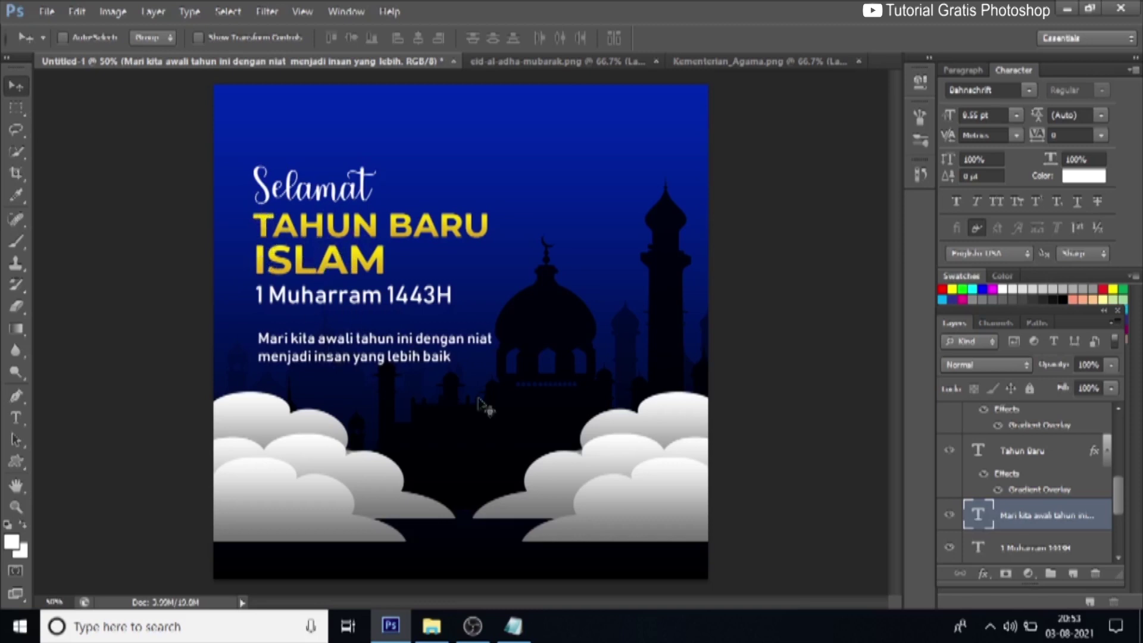
- Select all five greeting text layers together and shift them slightly toward the left edge of the canvas
key("ctrl")
left_click(1048, 455, "ctrl")
scroll(1123, 519, "down", 2)
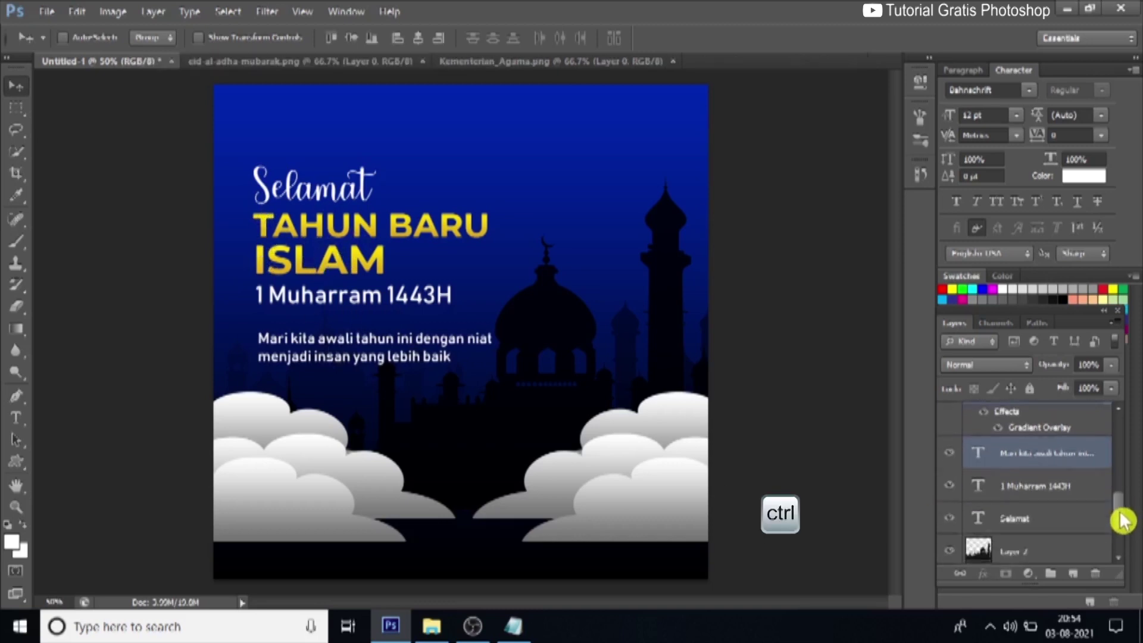
left_click(1071, 485, "ctrl")
left_click(1079, 516, "ctrl")
left_click_drag(1123, 517, 1124, 481)
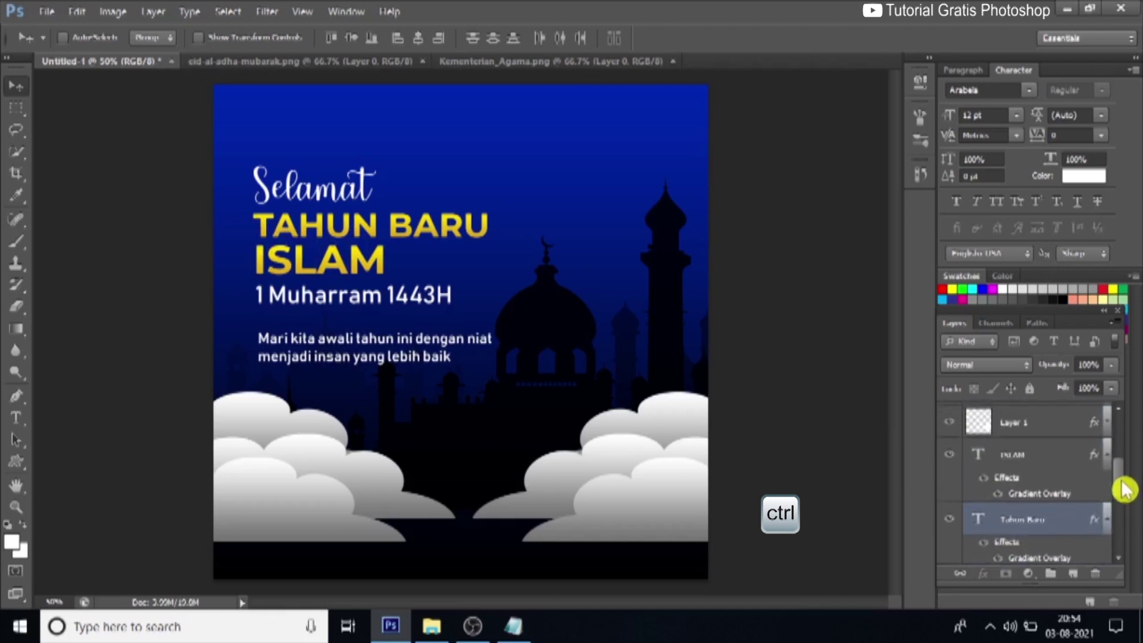
left_click(1021, 459, "ctrl")
left_click_drag(293, 236, 278, 228)
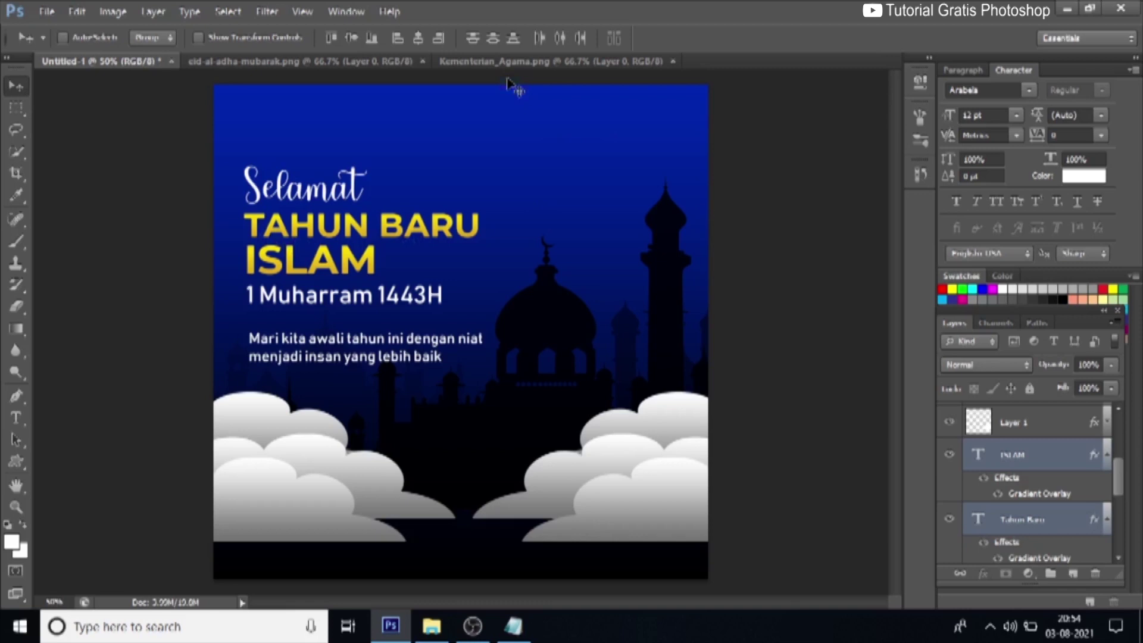
- Bring the emblem from Kementerian_Agama.png into the poster and scale it down to a small logo in the upper-right area
left_click(499, 63)
left_click_drag(388, 280, 590, 223)
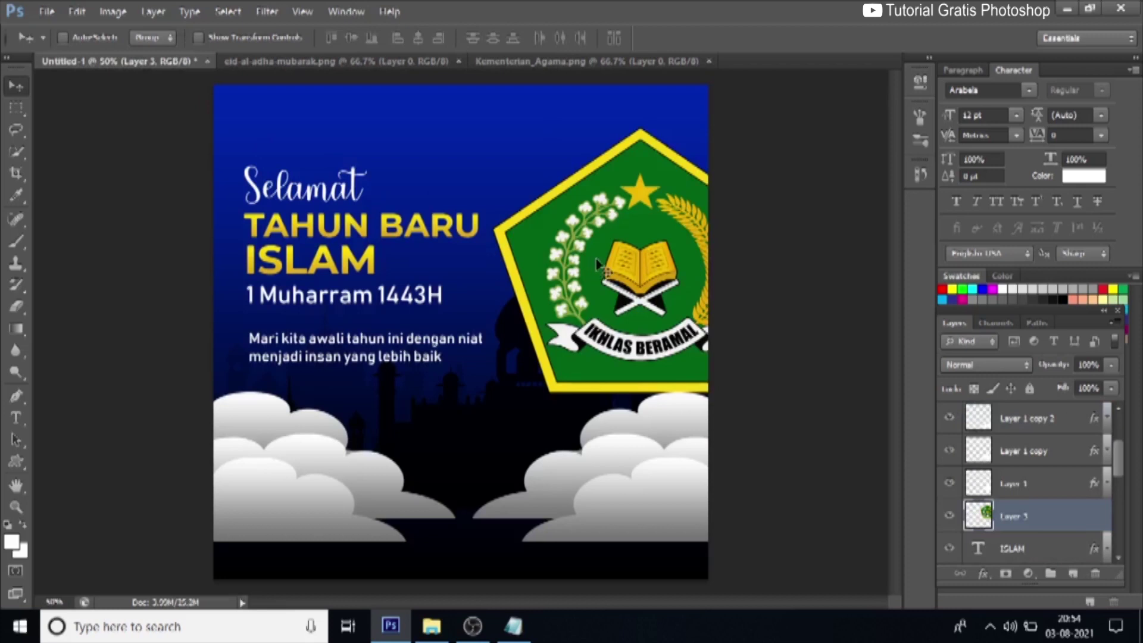
key("ctrl+t")
left_click_drag(785, 143, 556, 142)
left_click(841, 37)
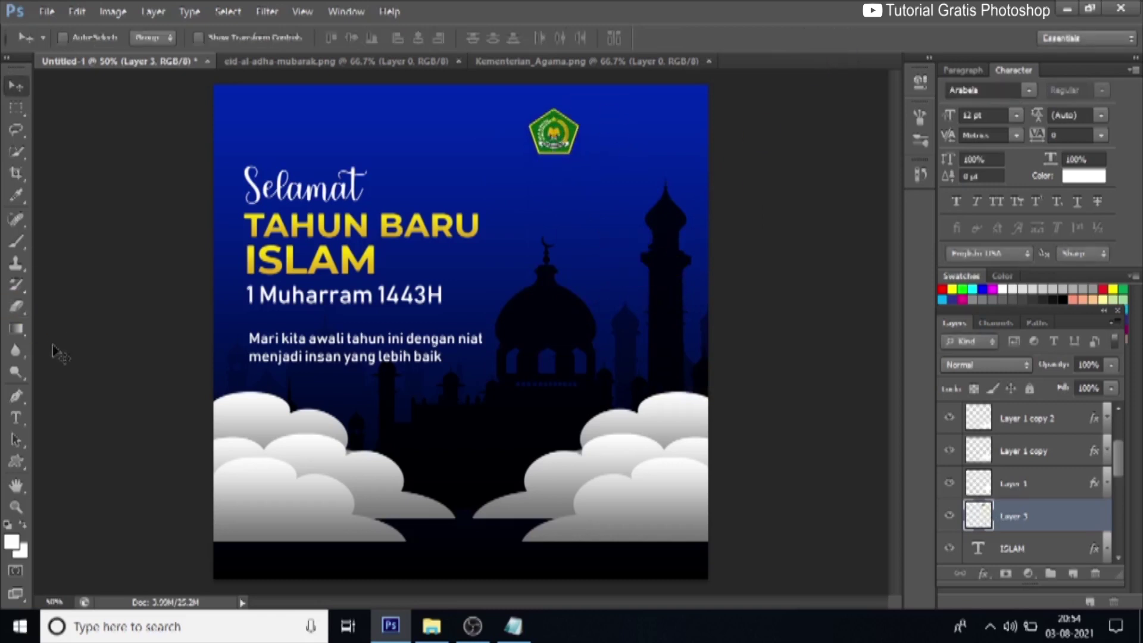
- Add a two-line text reading "MTsN 5" and "KOTAMAKMUR" below the logo, correcting the mistyped letters
left_click(16, 418)
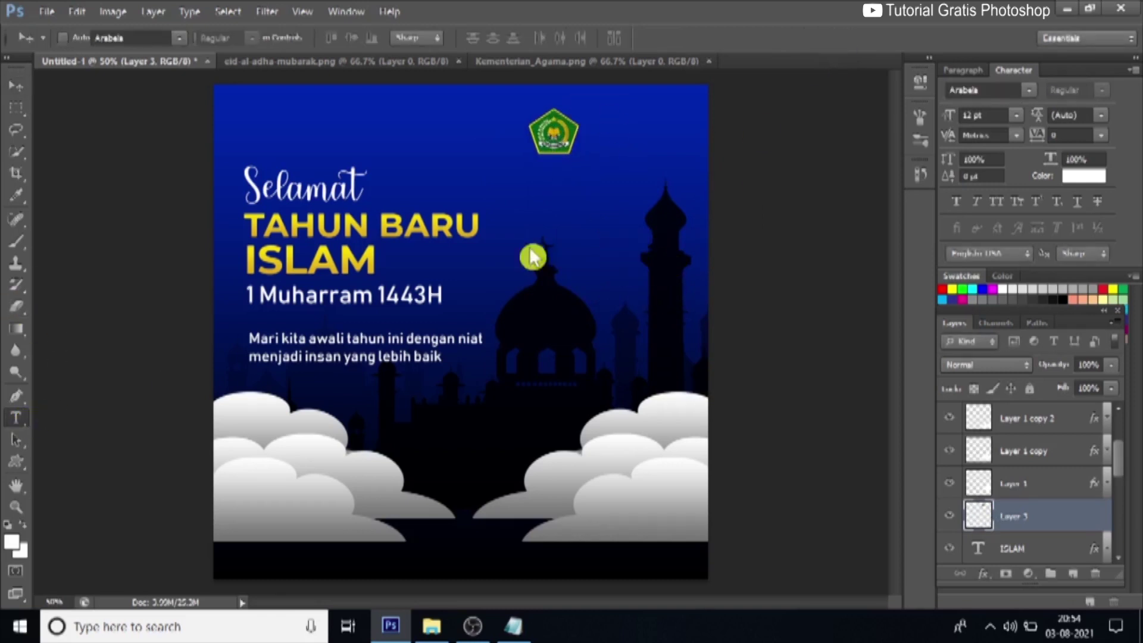
left_click(496, 201)
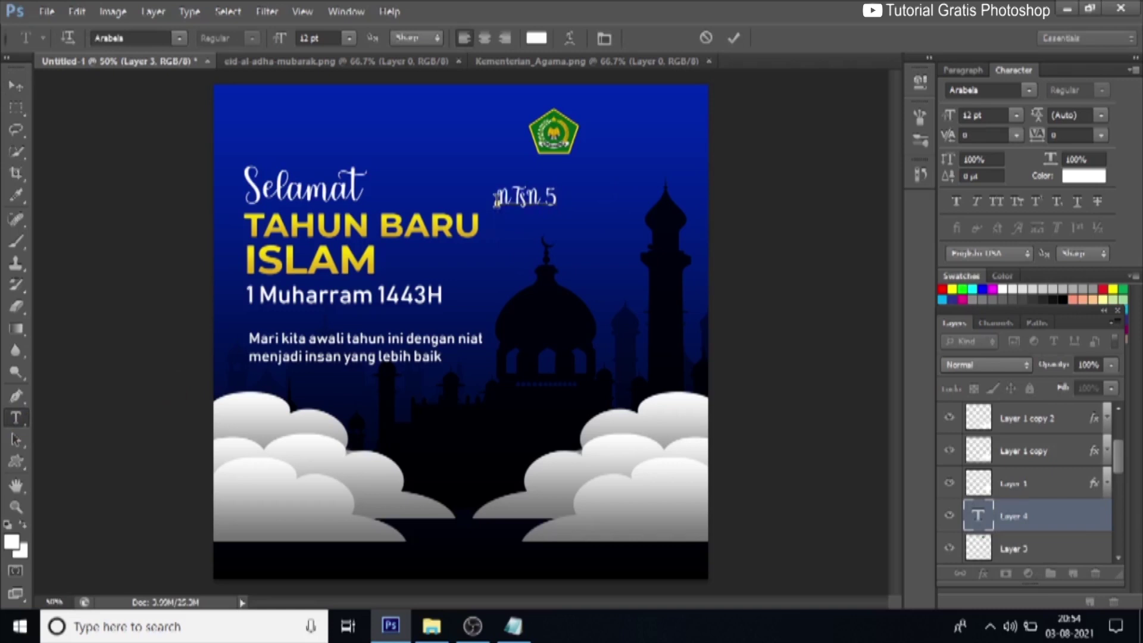
type("AR")
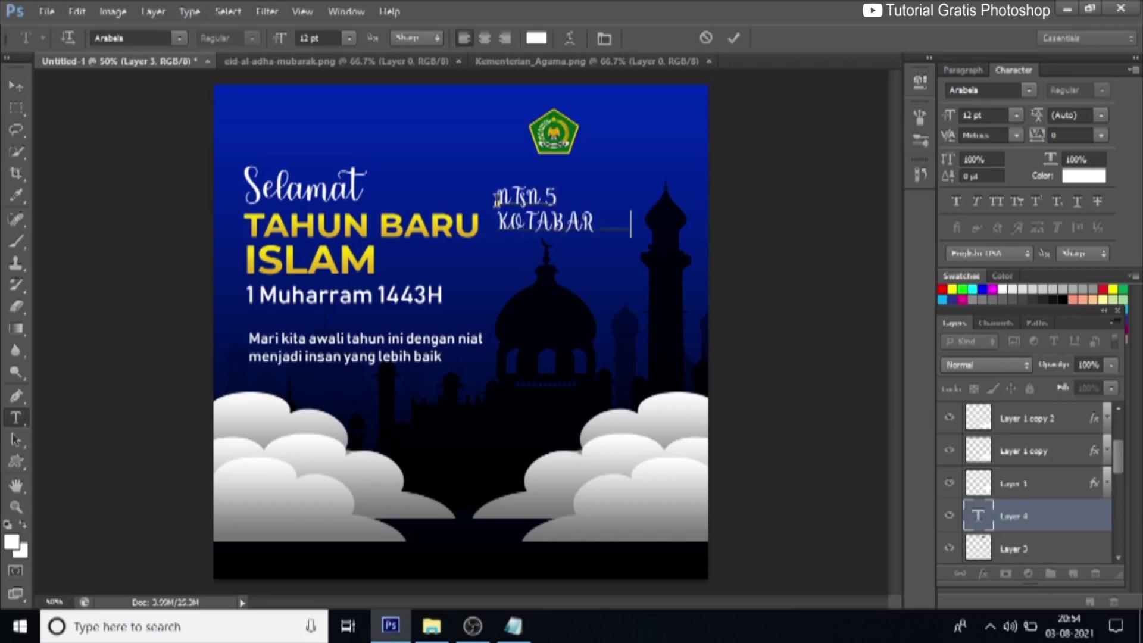
type("KMU")
left_click_drag(565, 225, 551, 225)
key("BackSpace")
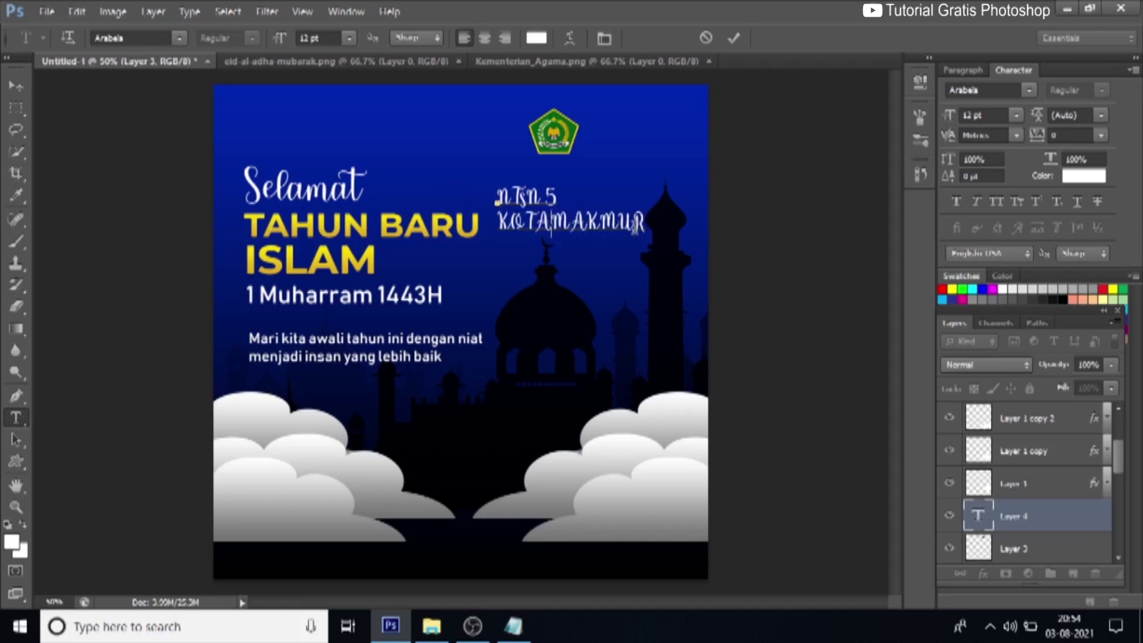
key("ctrl+a")
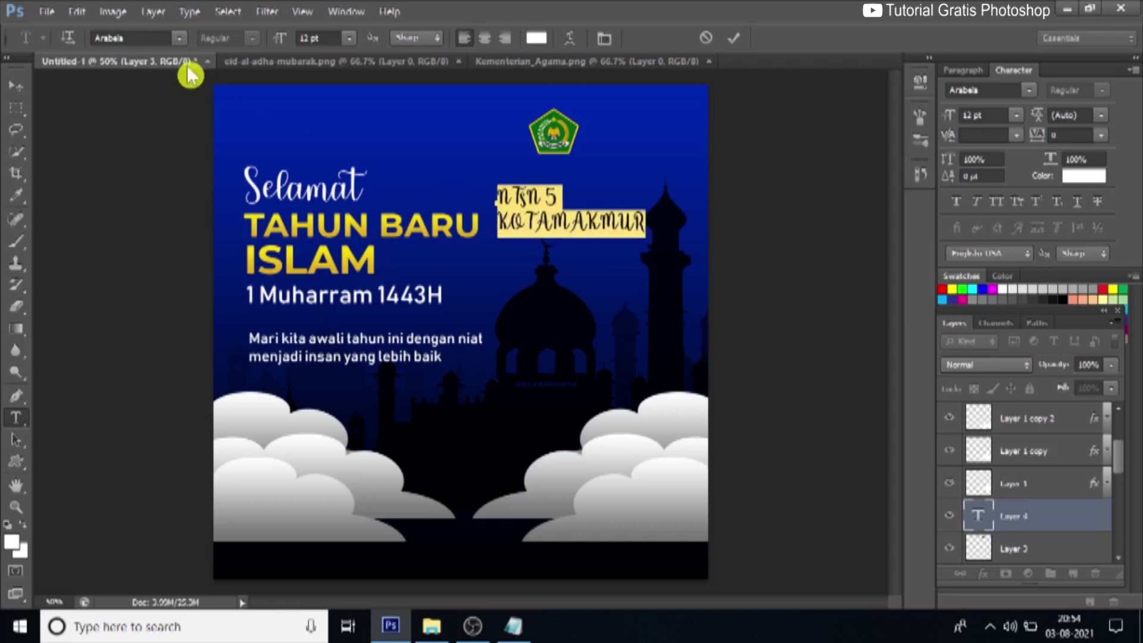
left_click_drag(511, 197, 499, 198)
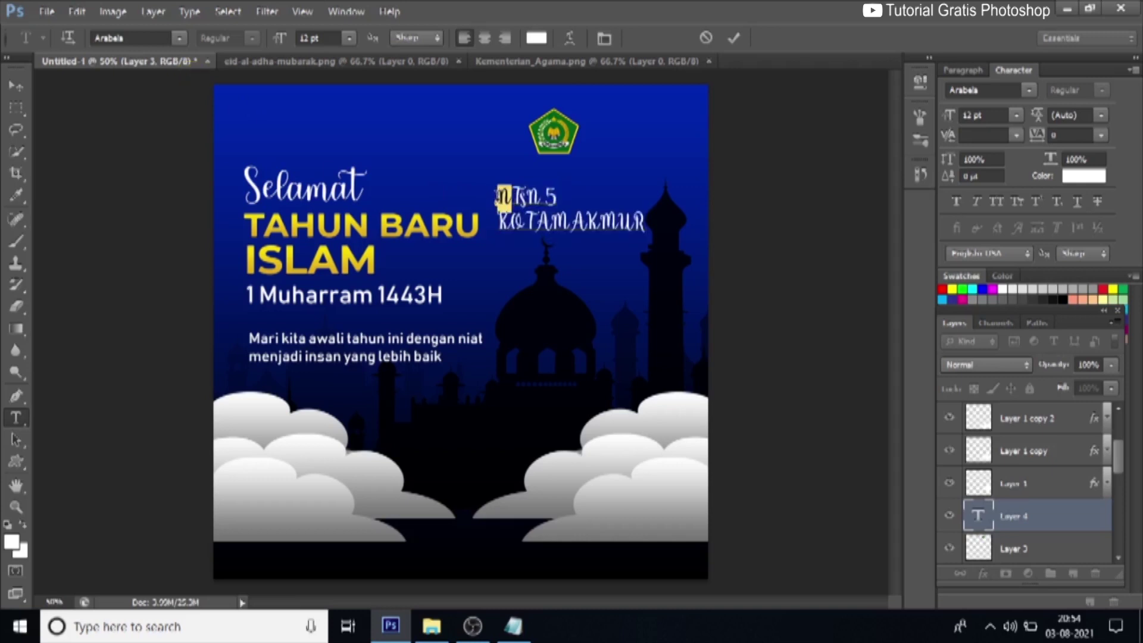
type("M")
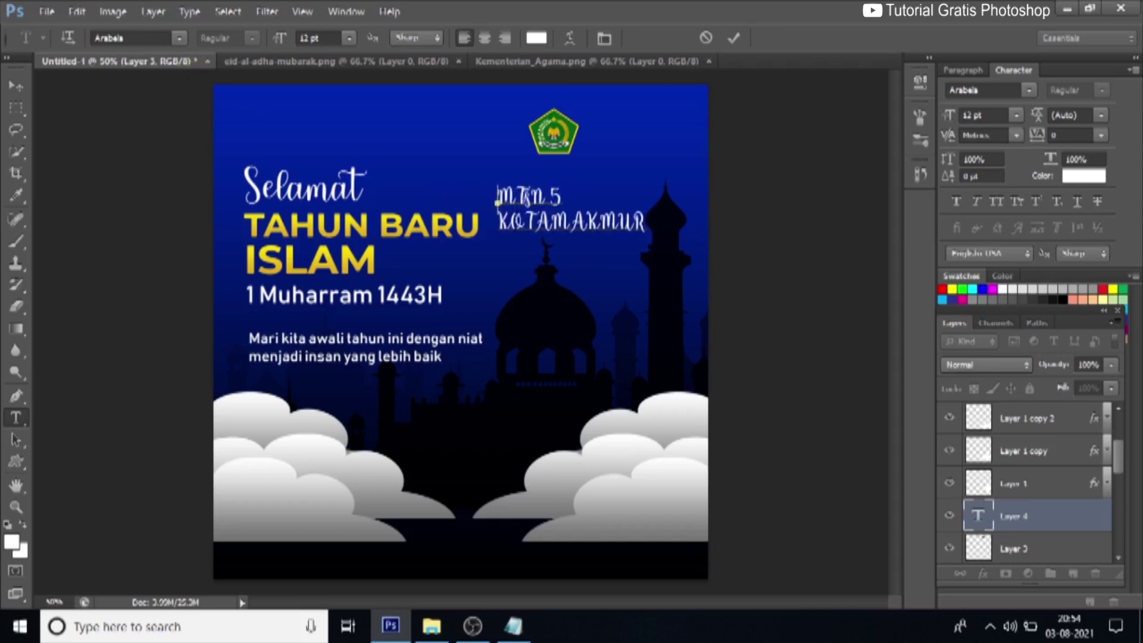
- Change the font of the whole "MTsN 5 KOTAMAKMUR" text to Bahnschrift
key("ctrl+a")
left_click(179, 38)
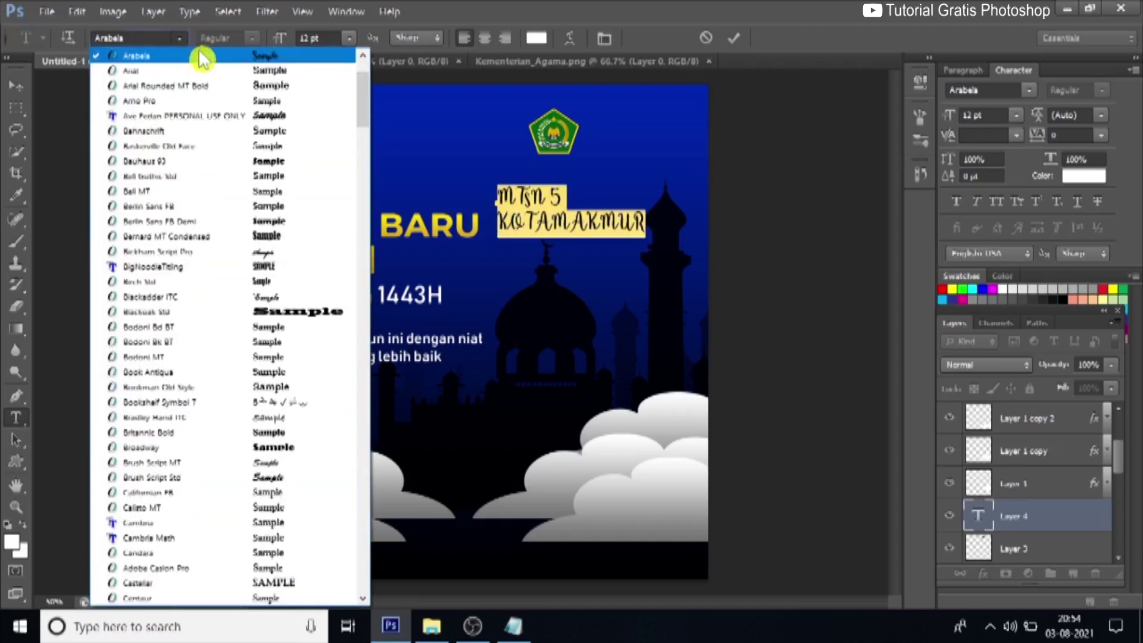
left_click_drag(361, 100, 361, 78)
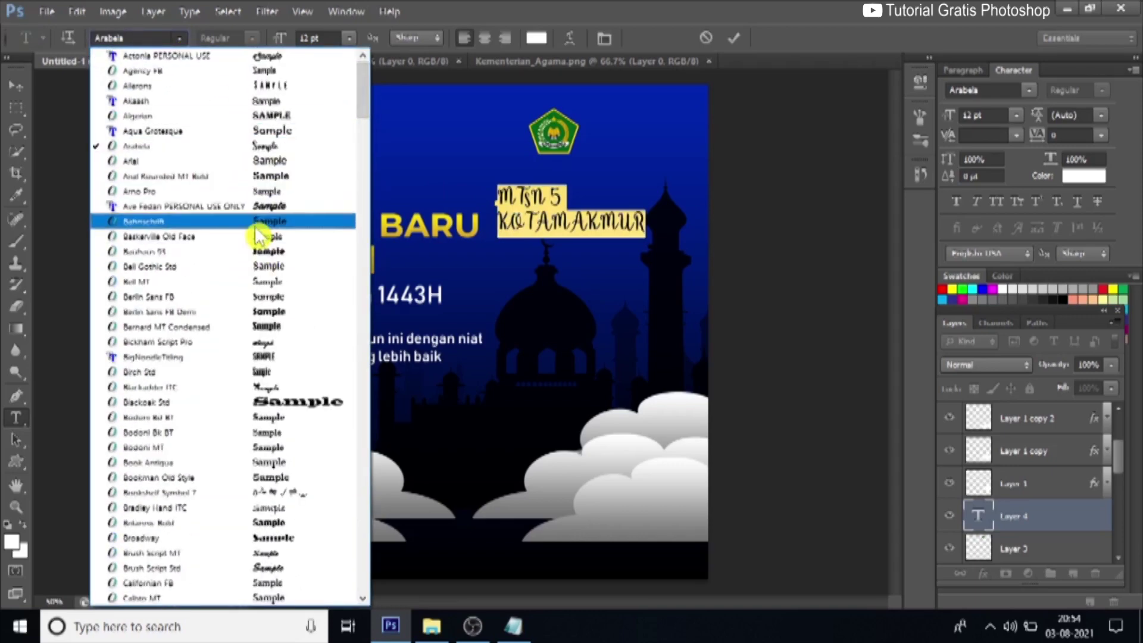
left_click(255, 228)
left_click(16, 85)
- Move the "MTsN 5 KOTAMAKMUR" text beside the logo, scale it down to about 9 pt and nudge it level with the emblem
left_click_drag(545, 219, 636, 140)
key("ctrl+t")
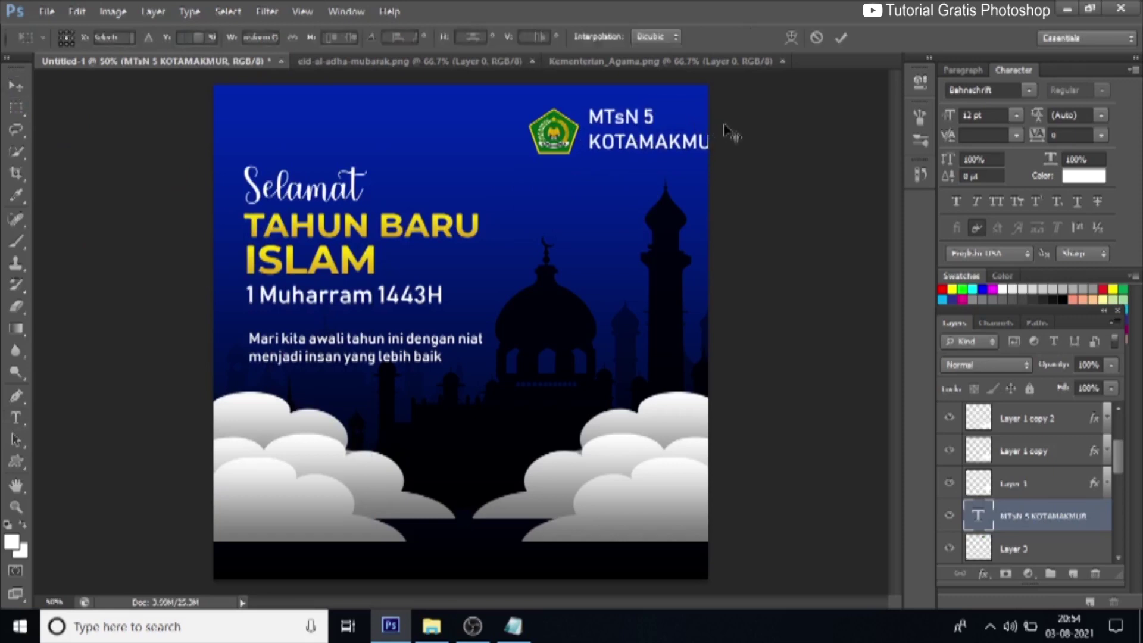
left_click_drag(727, 153, 648, 148)
key("Return")
key("Right")
key("Right")
key("Up")
key("Up")
key("Up")
key("Up")
key("Up")
key("Up")
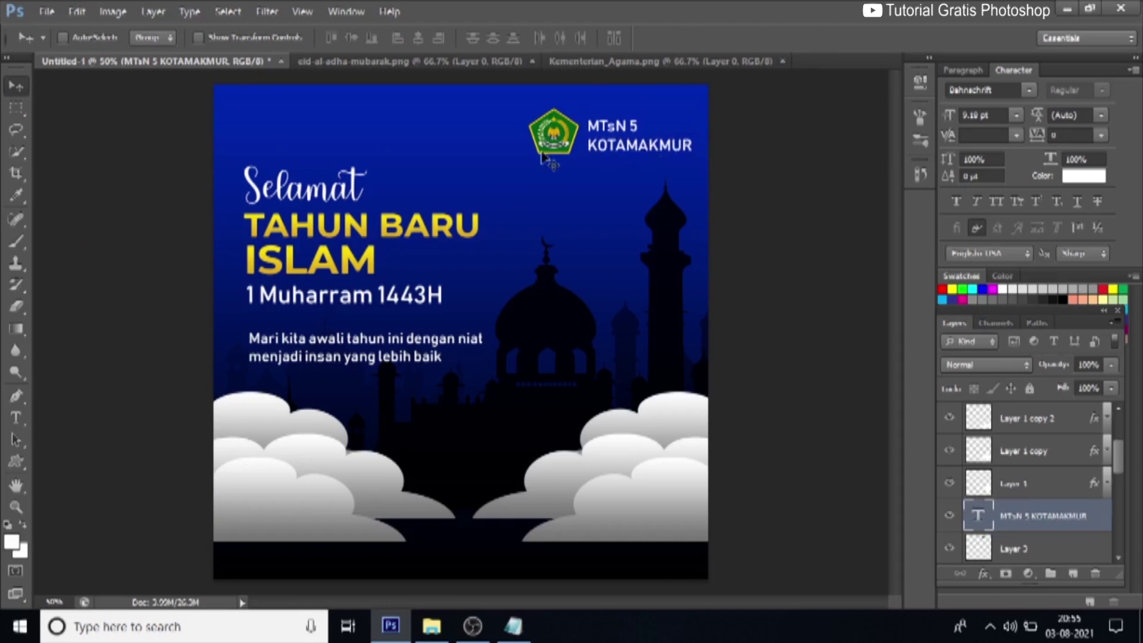
- Select the logo layer and nudge it slightly left to widen the gap to the school name
right_click(546, 132)
left_click(561, 147)
key("Left")
key("Left")
key("Left")
key("Left")
key("Left")
key("Left")
key("Left")
key("Left")
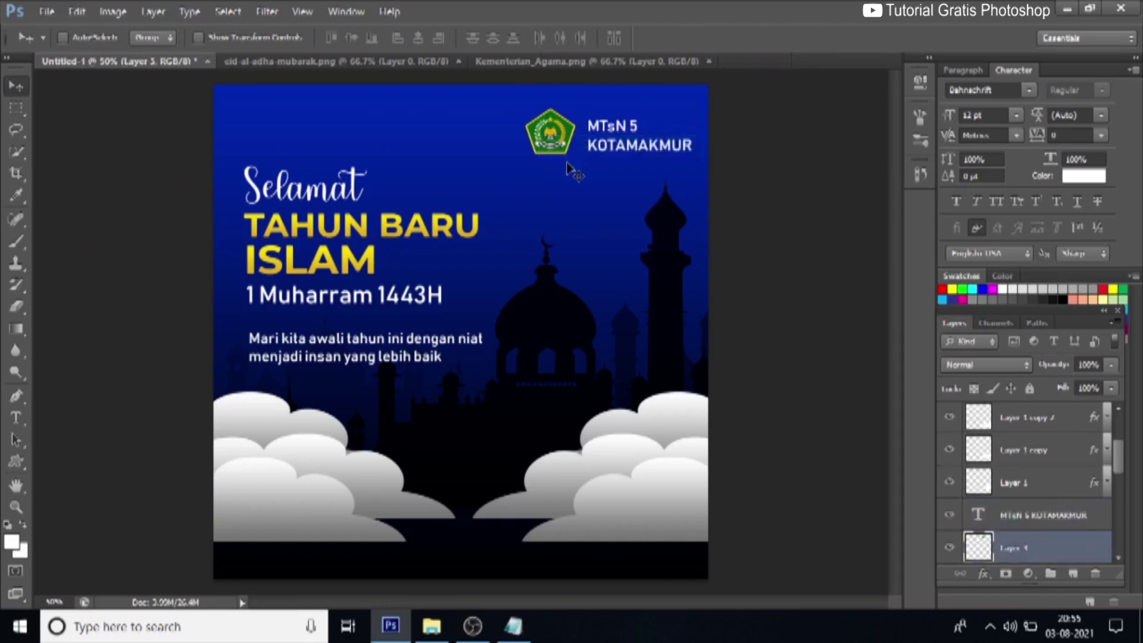
key("Left")
key("Left")
key("Left")
key("Left")
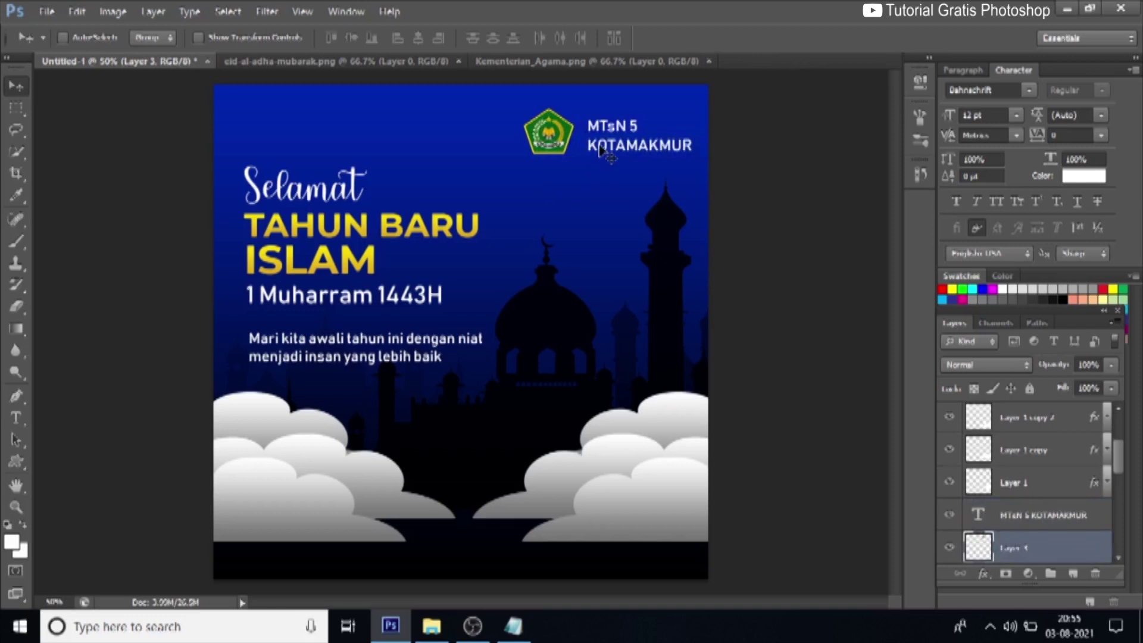
- Select the "MTsN 5 KOTAMAKMUR" text layer and nudge it slightly left toward the logo
right_click(600, 146)
left_click(610, 156)
key("Left")
key("Left")
key("Left")
key("Left")
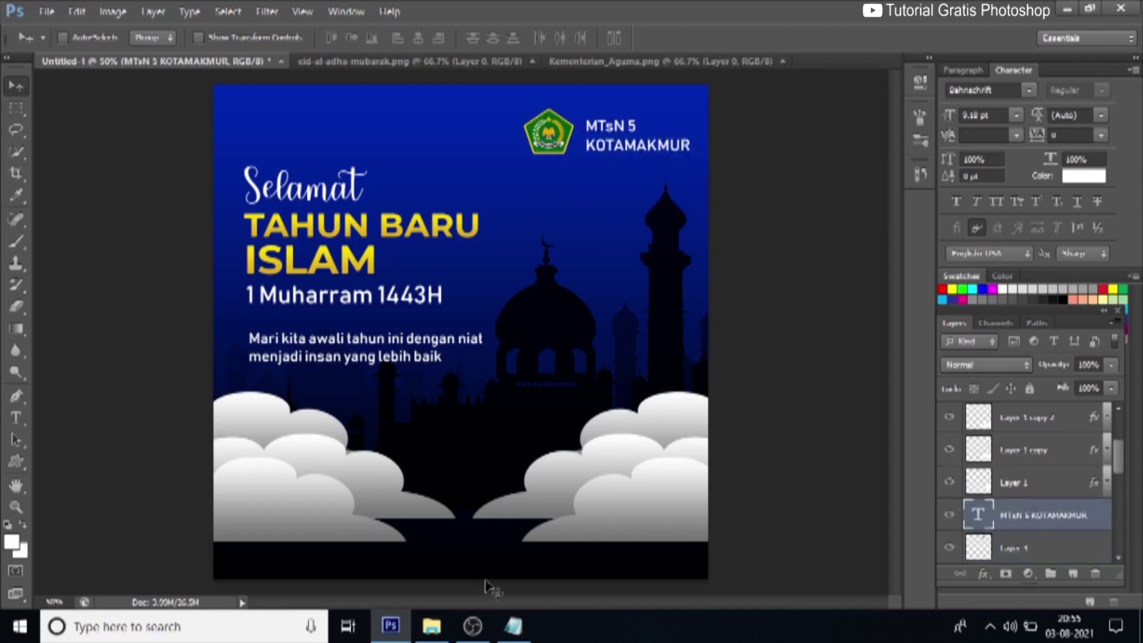
- Open link.psd from the "Tahun baru Islam" folder as a separate document in Photoshop
left_click(431, 626)
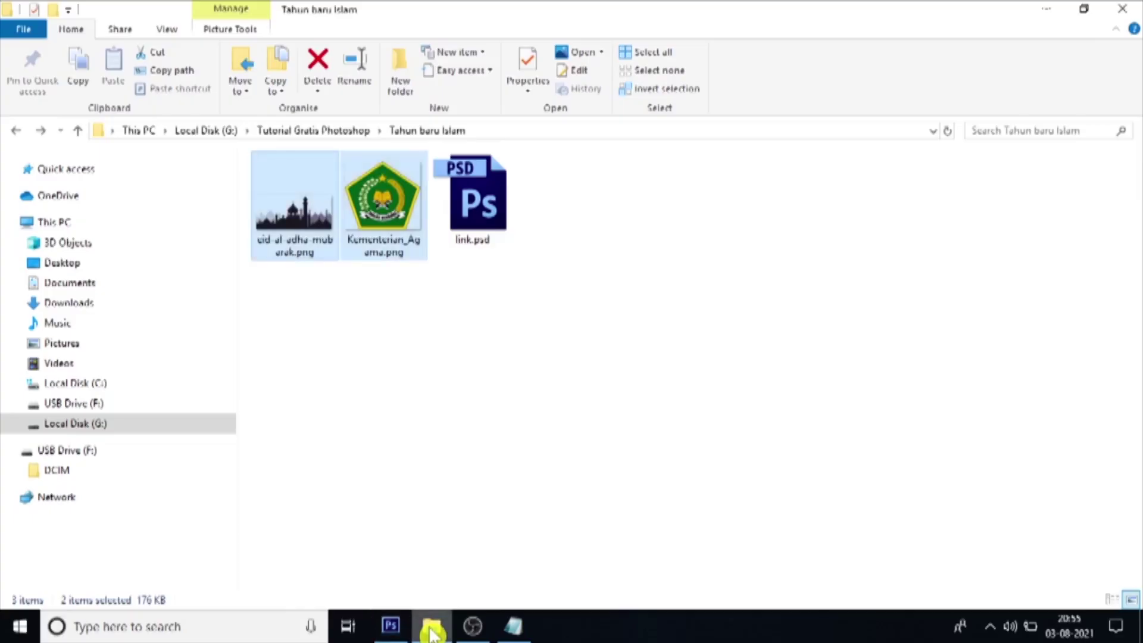
left_click_drag(484, 221, 802, 5)
left_click_drag(828, 56, 829, 60)
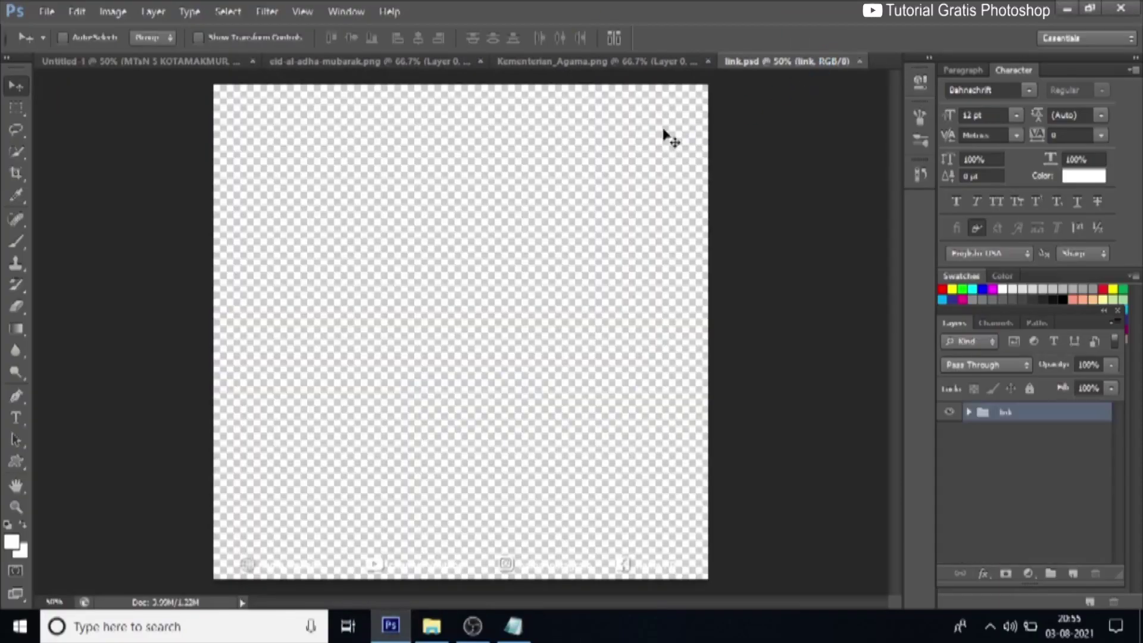
- Copy the "link" group from link.psd onto the black strip along the poster's bottom and nudge it up slightly
left_click_drag(127, 65, 434, 395)
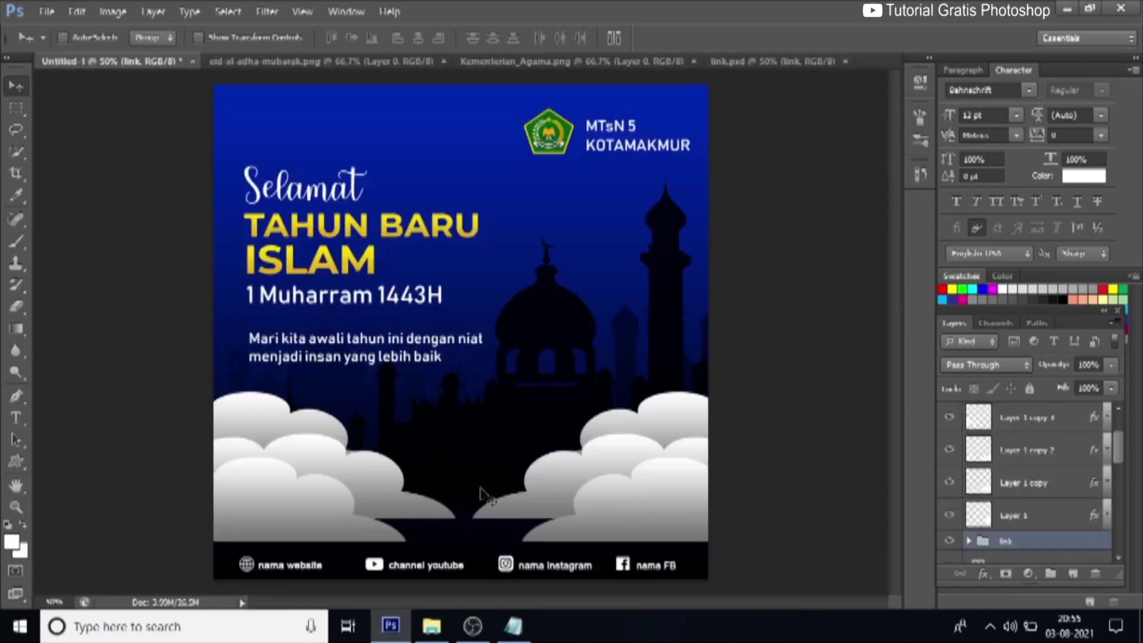
key("Up")
key("Up")
key("Up")
key("Up")
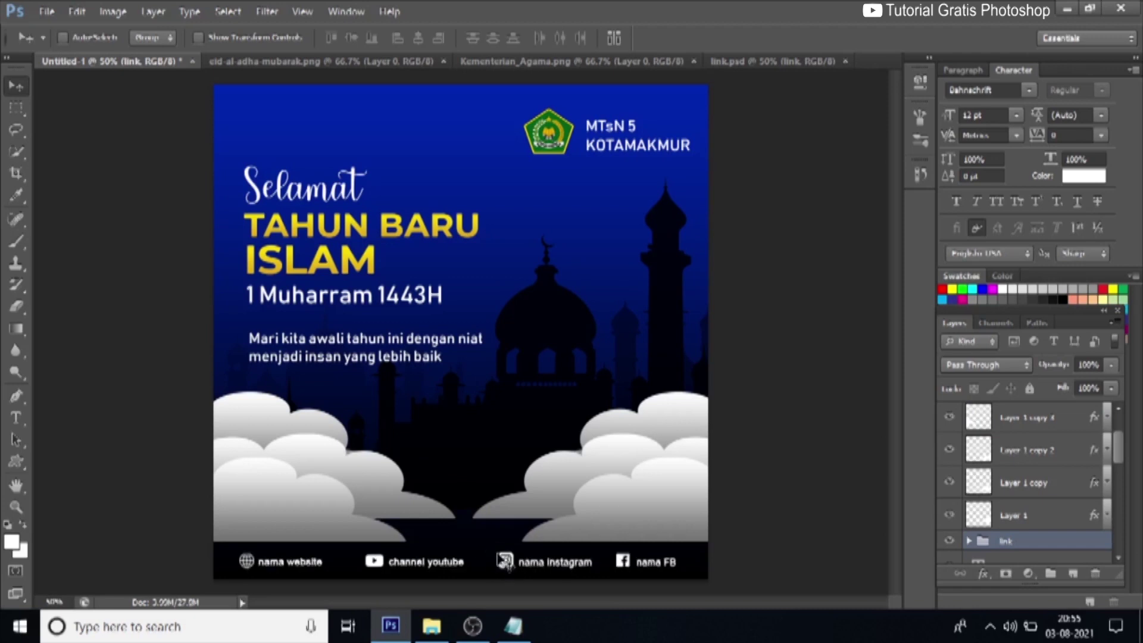
- Save the layered poster as the Photoshop file "Tahun Baru islam 1443H" in the "Tahun baru Islam" folder with Maximize Compatibility enabled
left_click(47, 12)
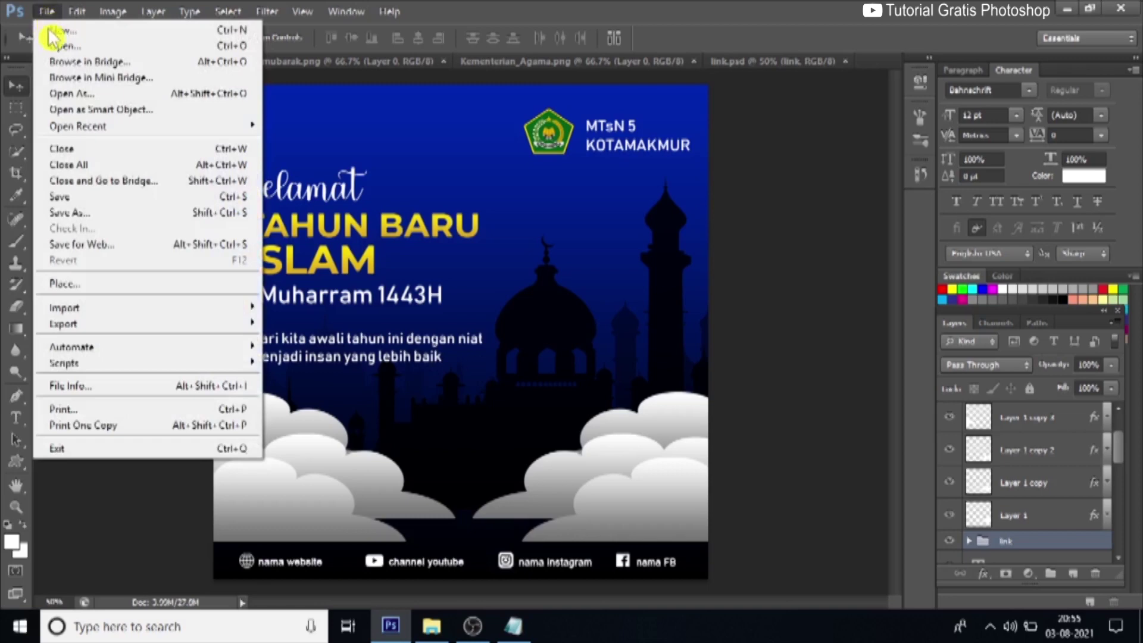
left_click(87, 197)
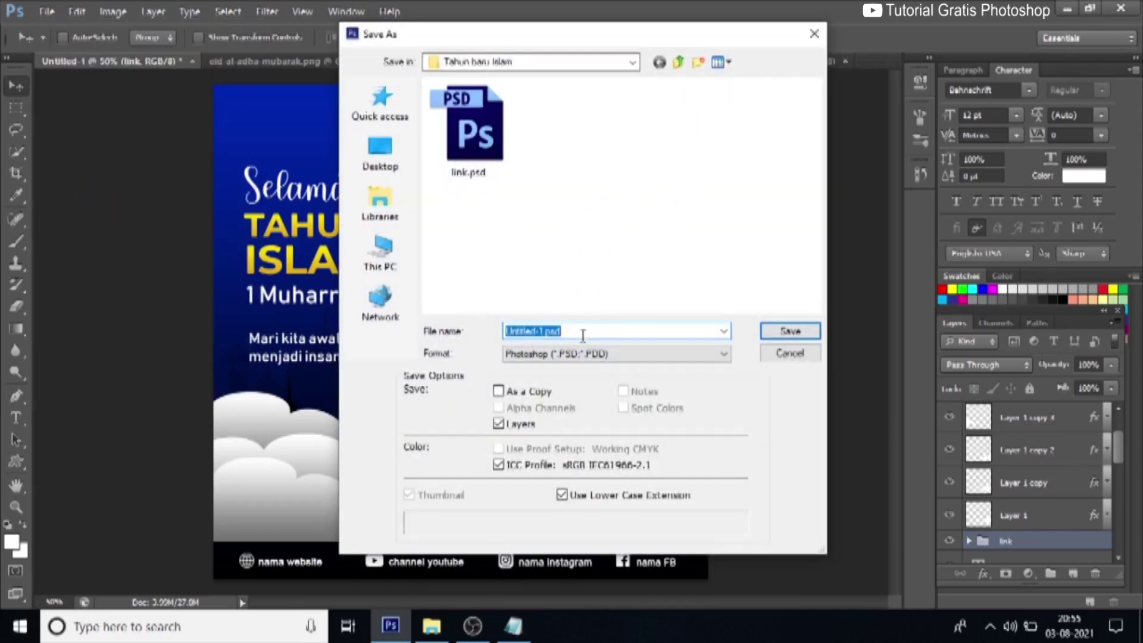
type("Tahun Baru islam 1")
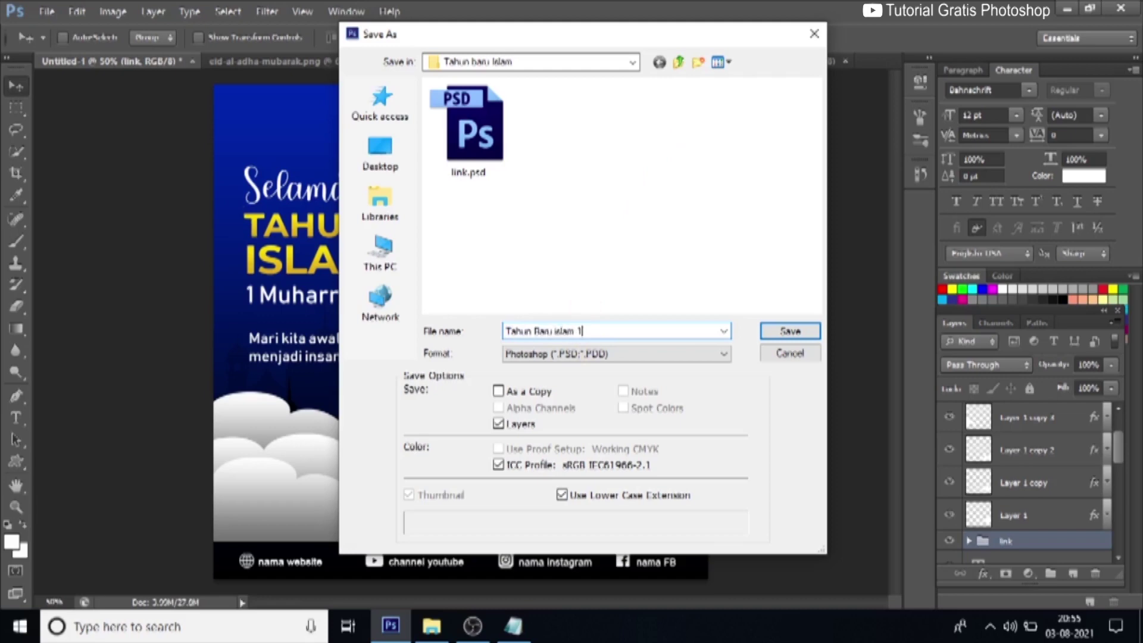
type("443H")
key("Return")
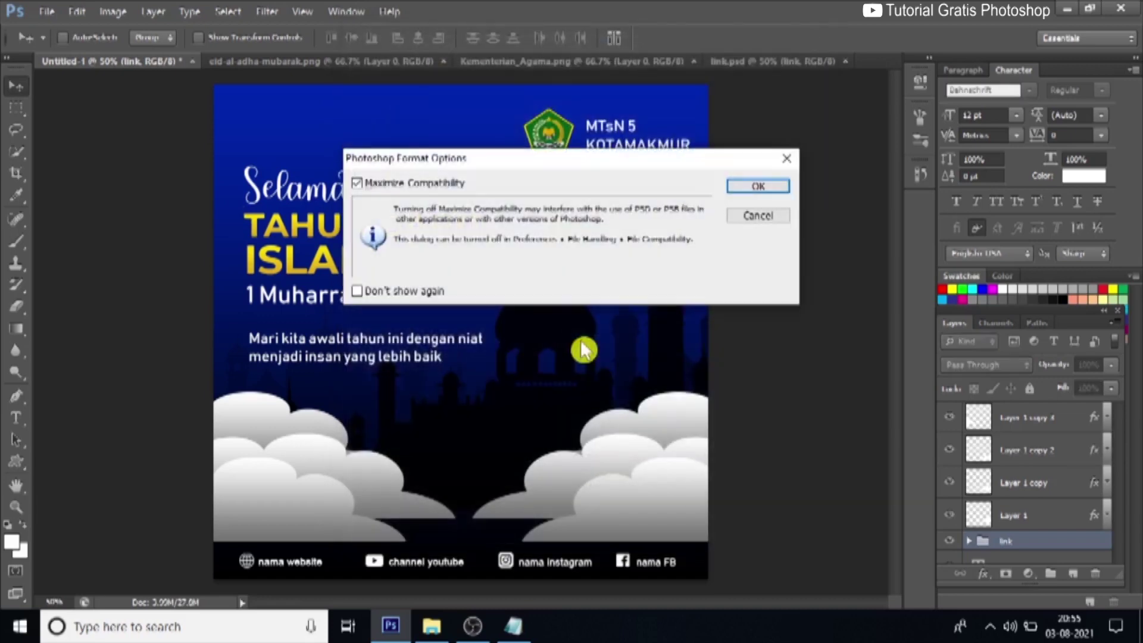
key("Return")
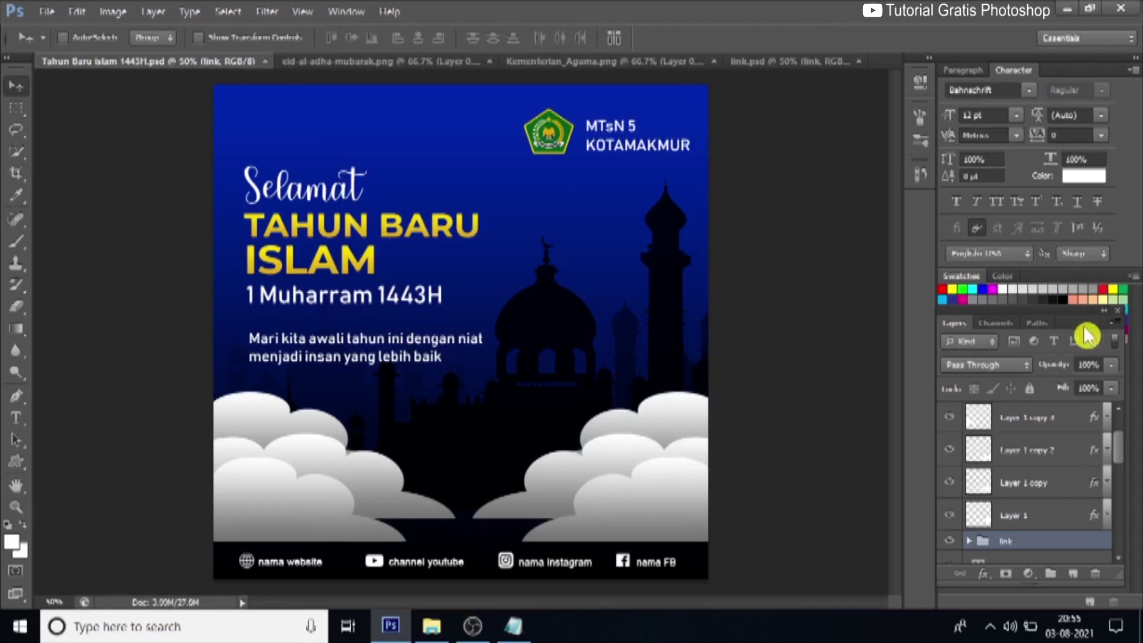
- Flatten the poster into a single background layer and save it in JPEG format under the same name, accepting the default JPEG options
left_click(1122, 332)
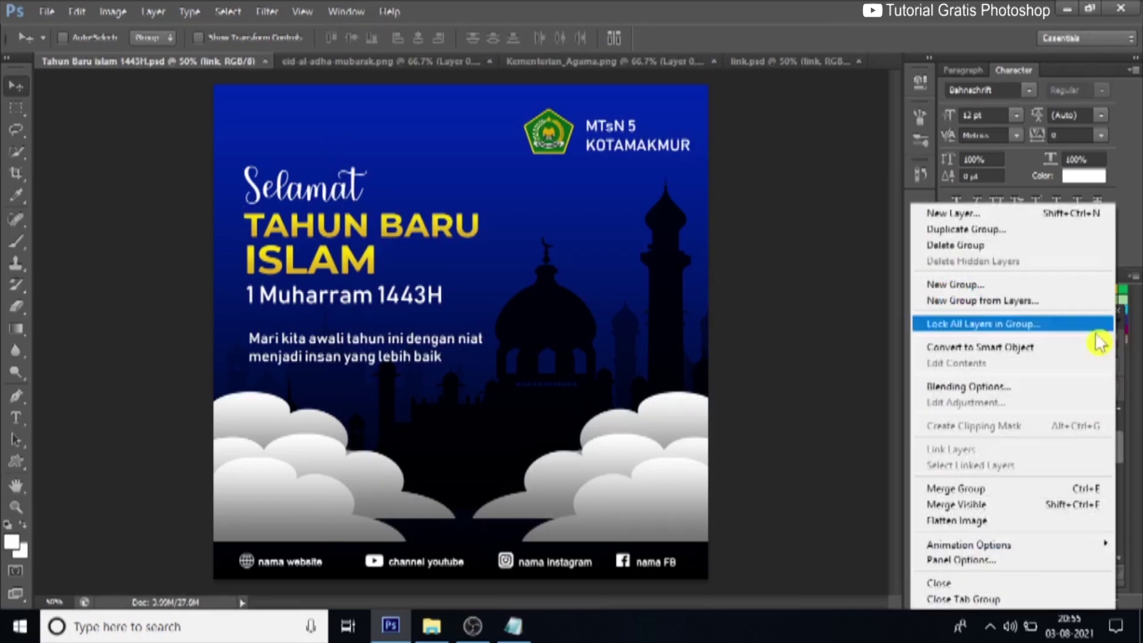
left_click(1025, 523)
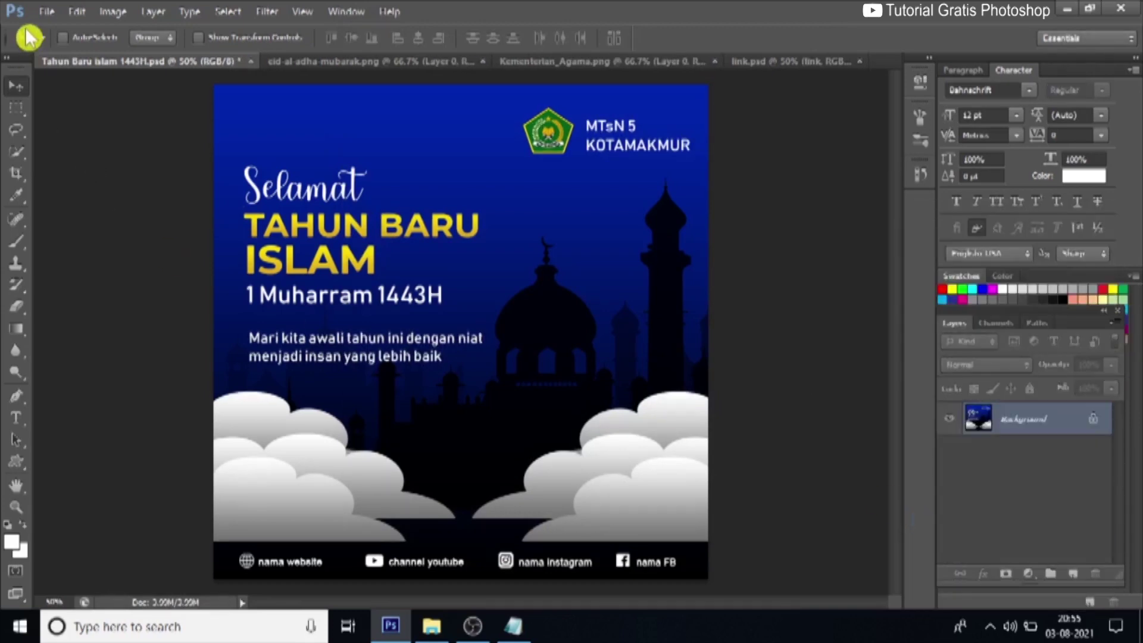
left_click(43, 14)
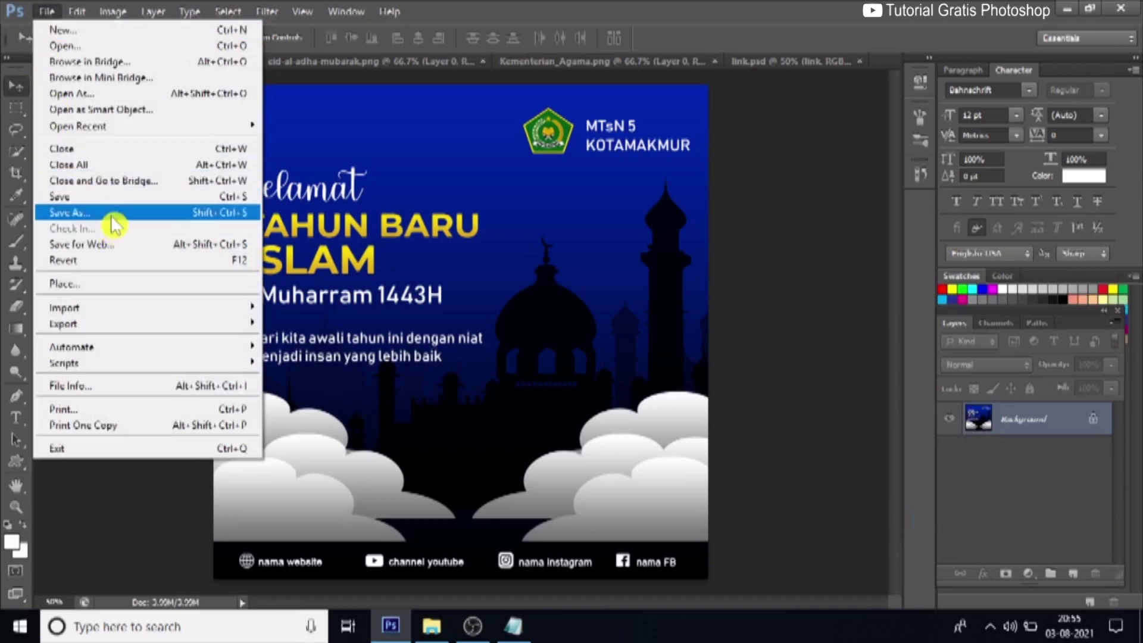
left_click(113, 218)
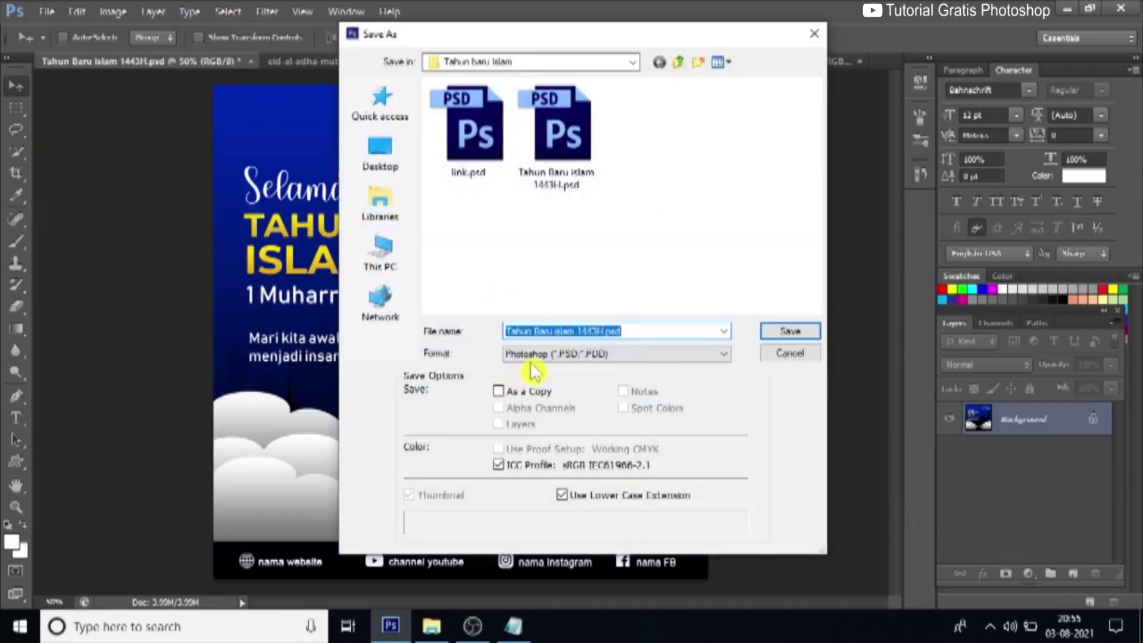
left_click(539, 354)
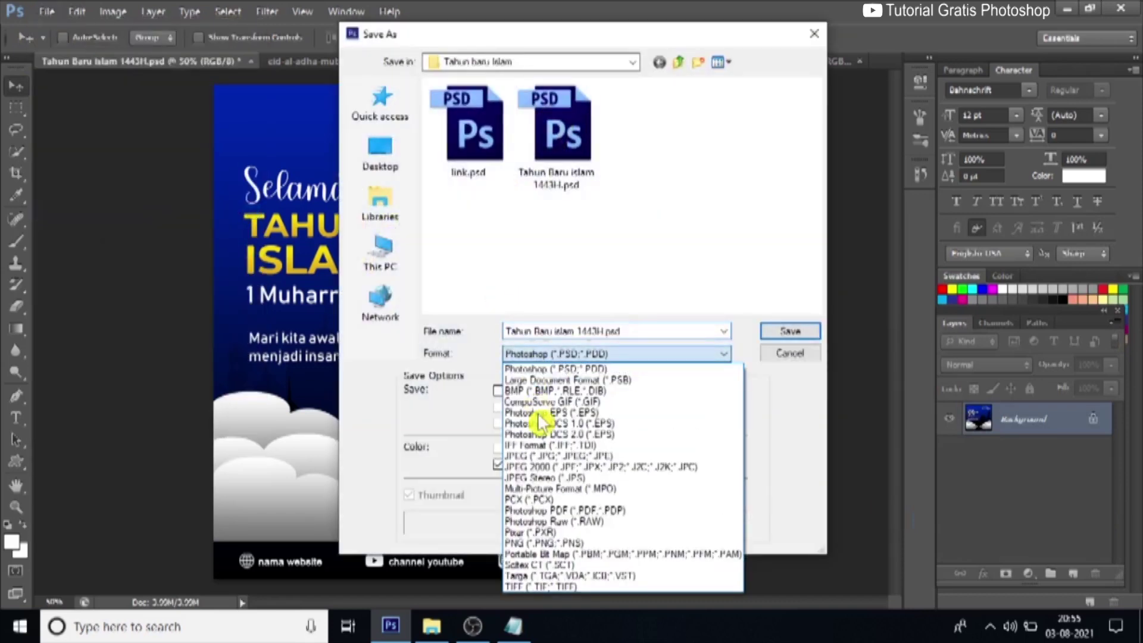
left_click(553, 457)
left_click(795, 335)
left_click(671, 156)
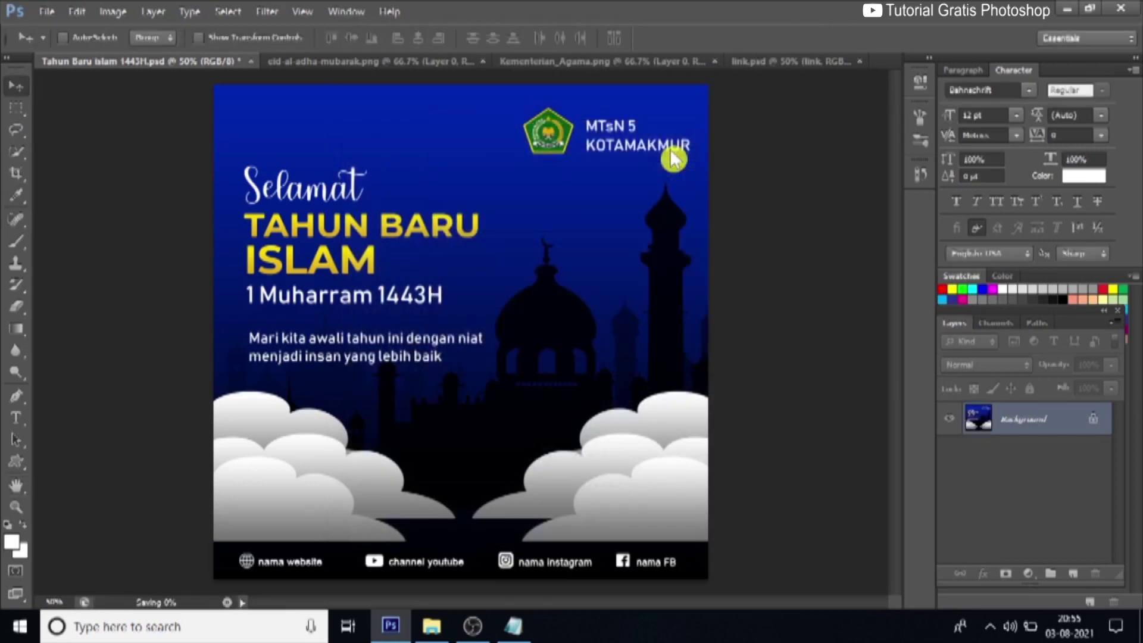